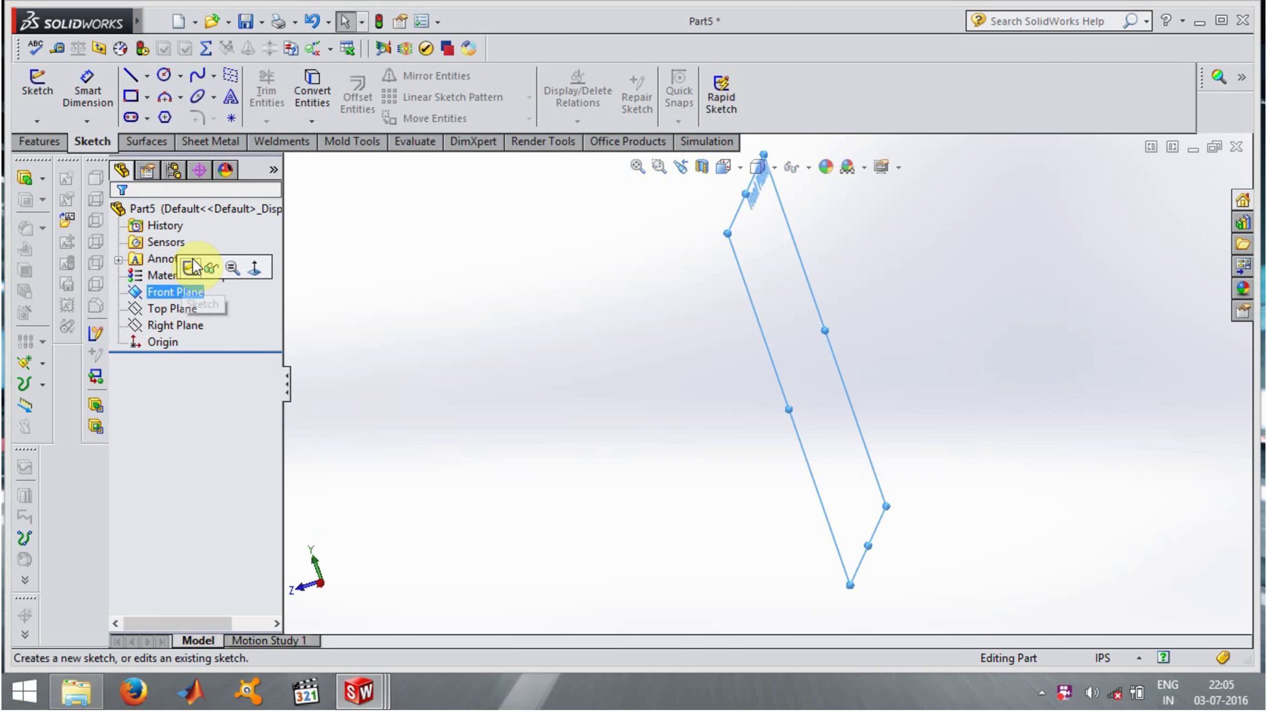
Start a sketch on the Front Plane and draw a circle about 5.14 in in diameter centred on the origin
{"action": "left_click", "coordinate": [193, 259]}
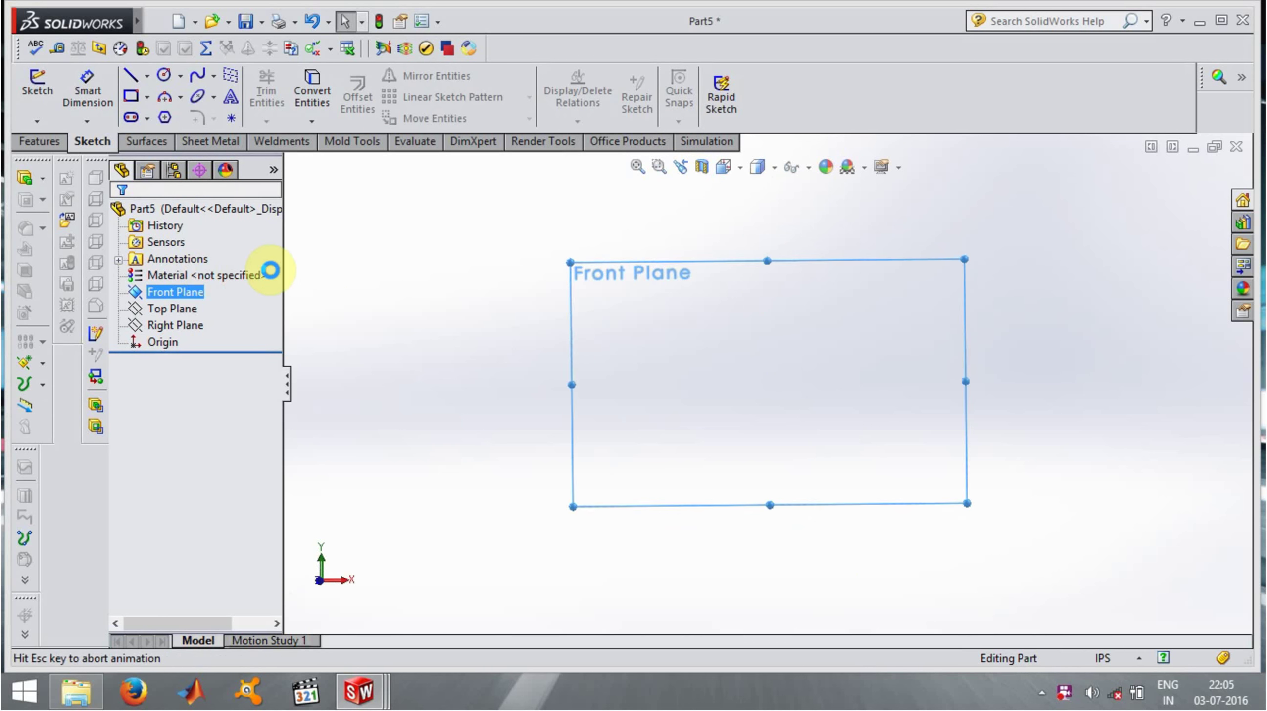
{"action": "left_click", "coordinate": [164, 76]}
{"action": "left_click", "coordinate": [766, 384]}
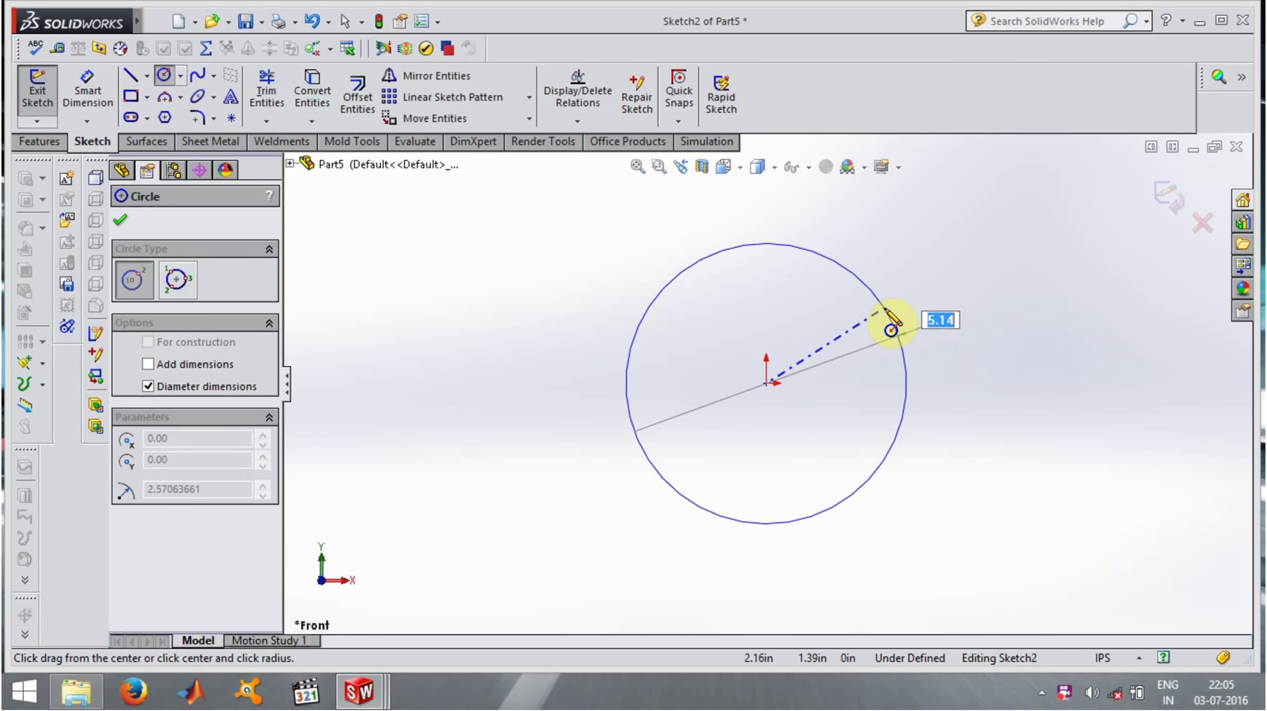
{"action": "left_click", "coordinate": [895, 329]}
Dimension the circle's diameter as 1 in
{"action": "left_click", "coordinate": [87, 90]}
{"action": "left_click", "coordinate": [643, 325]}
{"action": "left_click", "coordinate": [498, 325]}
{"action": "type", "text": "1"}
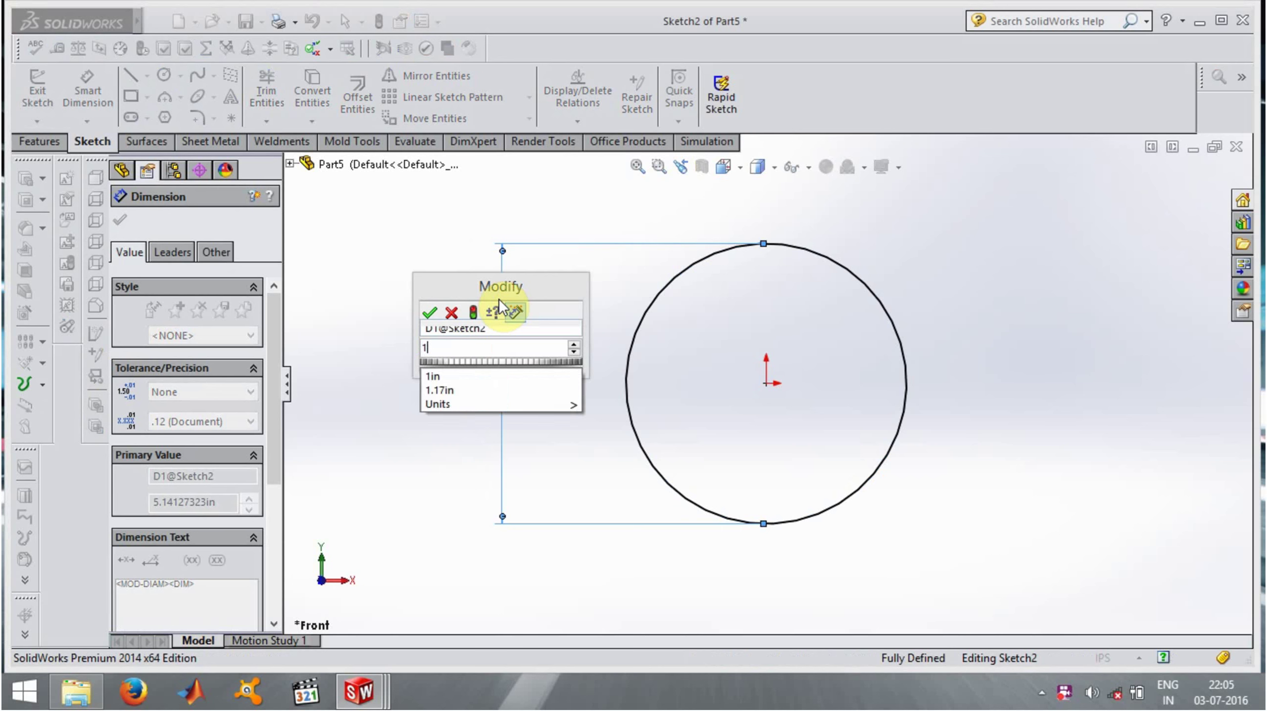
{"action": "key", "text": "Return"}
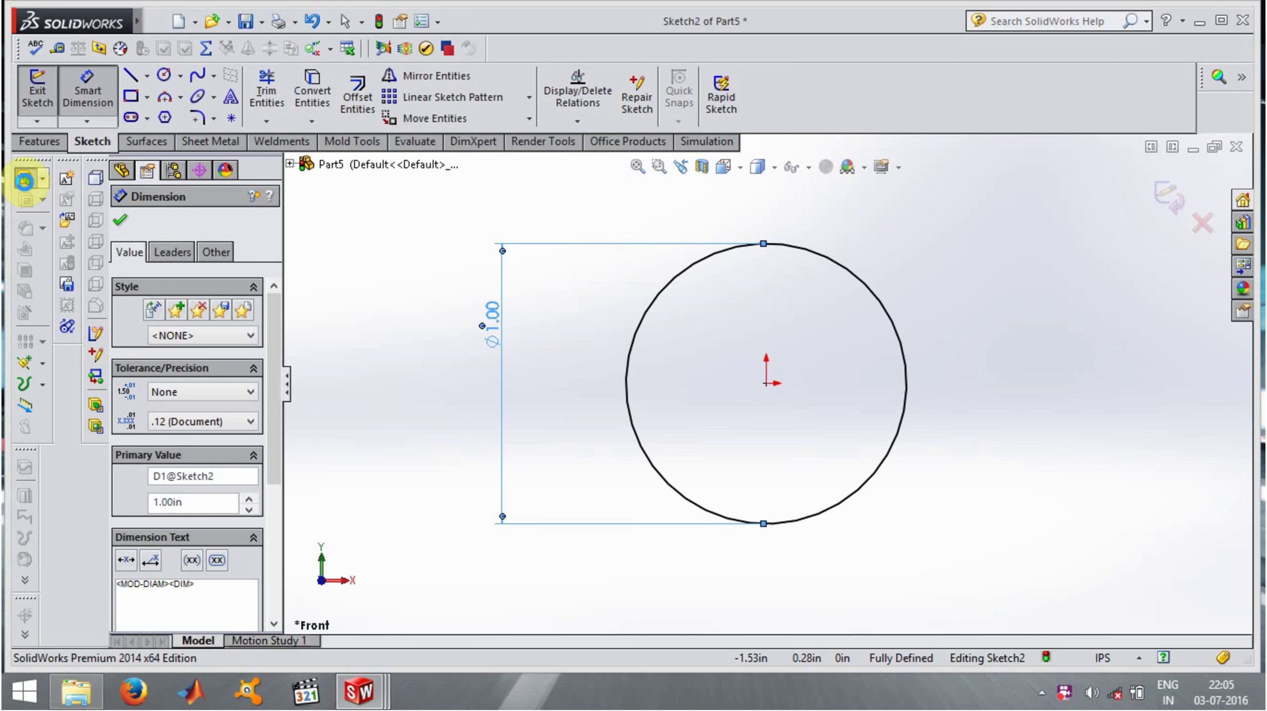
Extrude the circle as a blind boss 1.18 in deep
{"action": "left_click", "coordinate": [25, 181]}
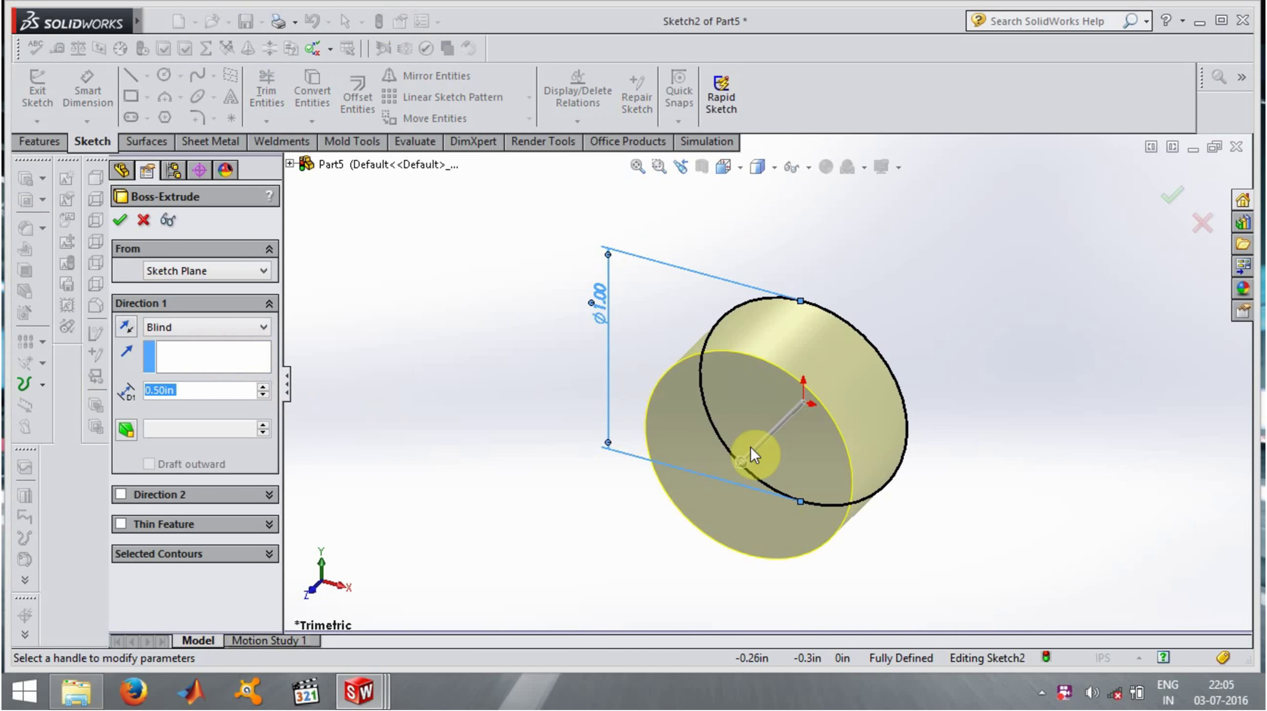
{"action": "middle_click_drag", "start_coordinate": [746, 459], "coordinate": [640, 371]}
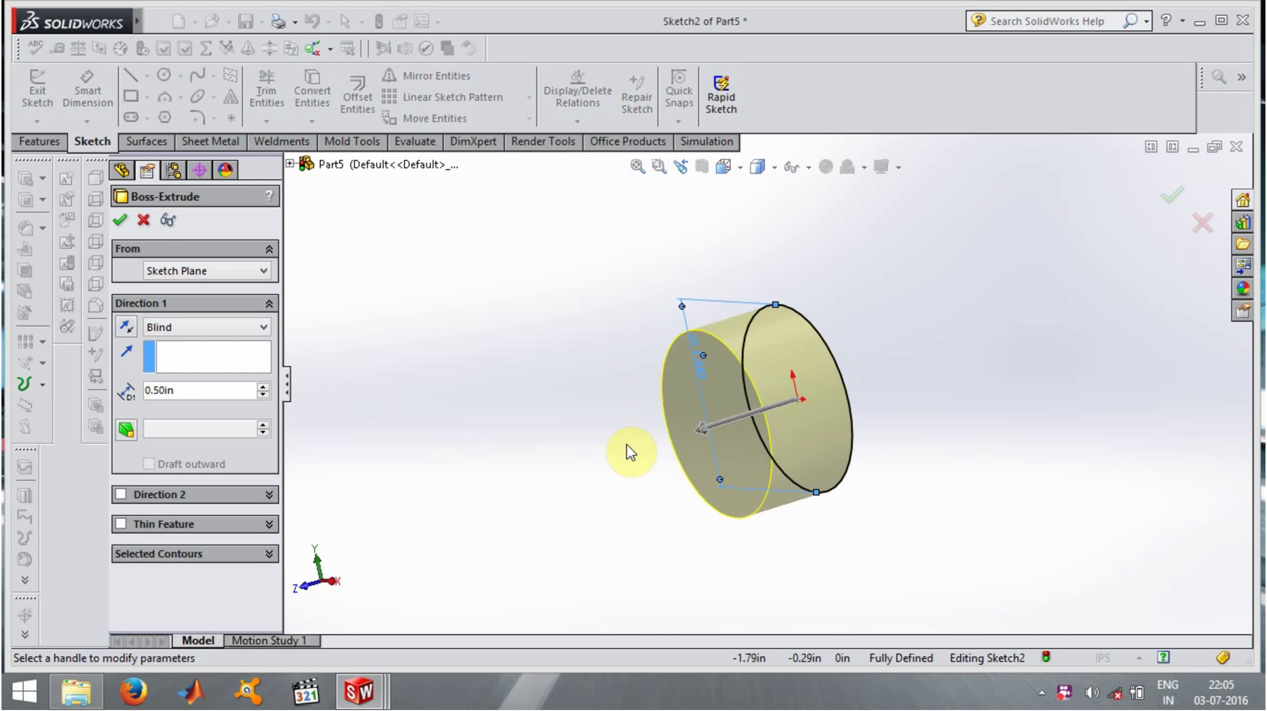
{"action": "left_click_drag", "start_coordinate": [700, 430], "coordinate": [592, 464]}
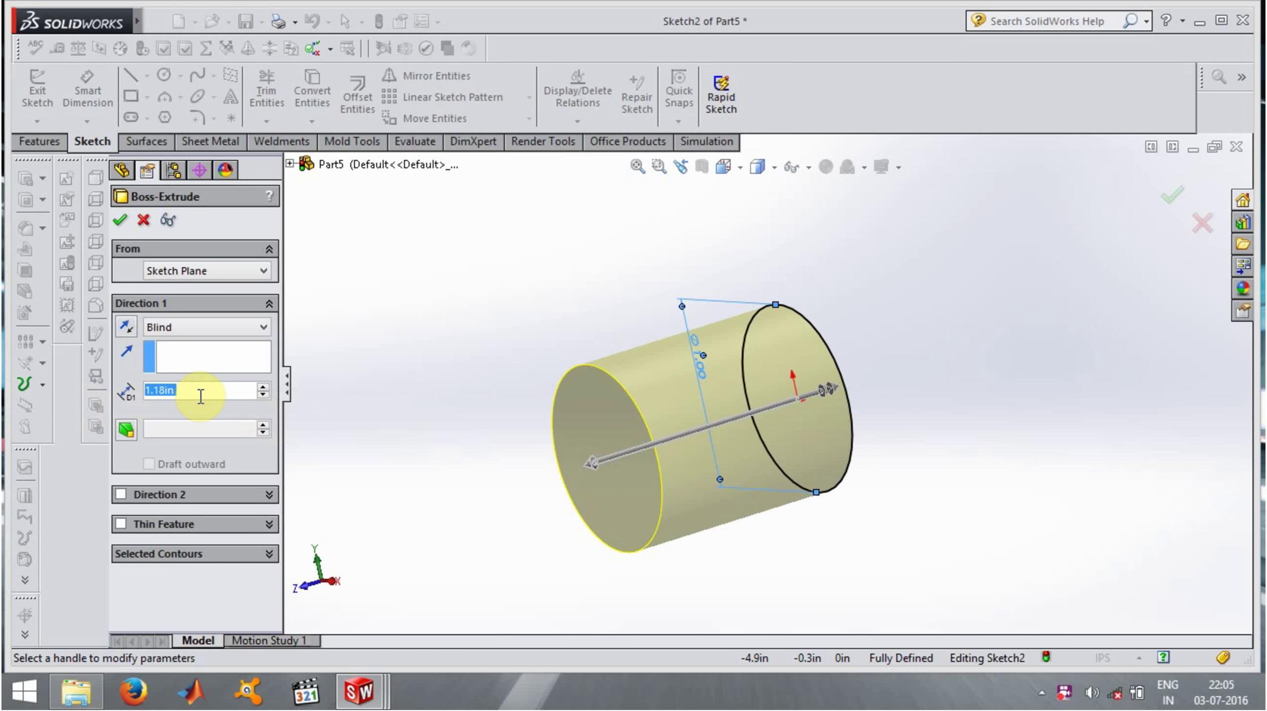
{"action": "left_click", "coordinate": [120, 221]}
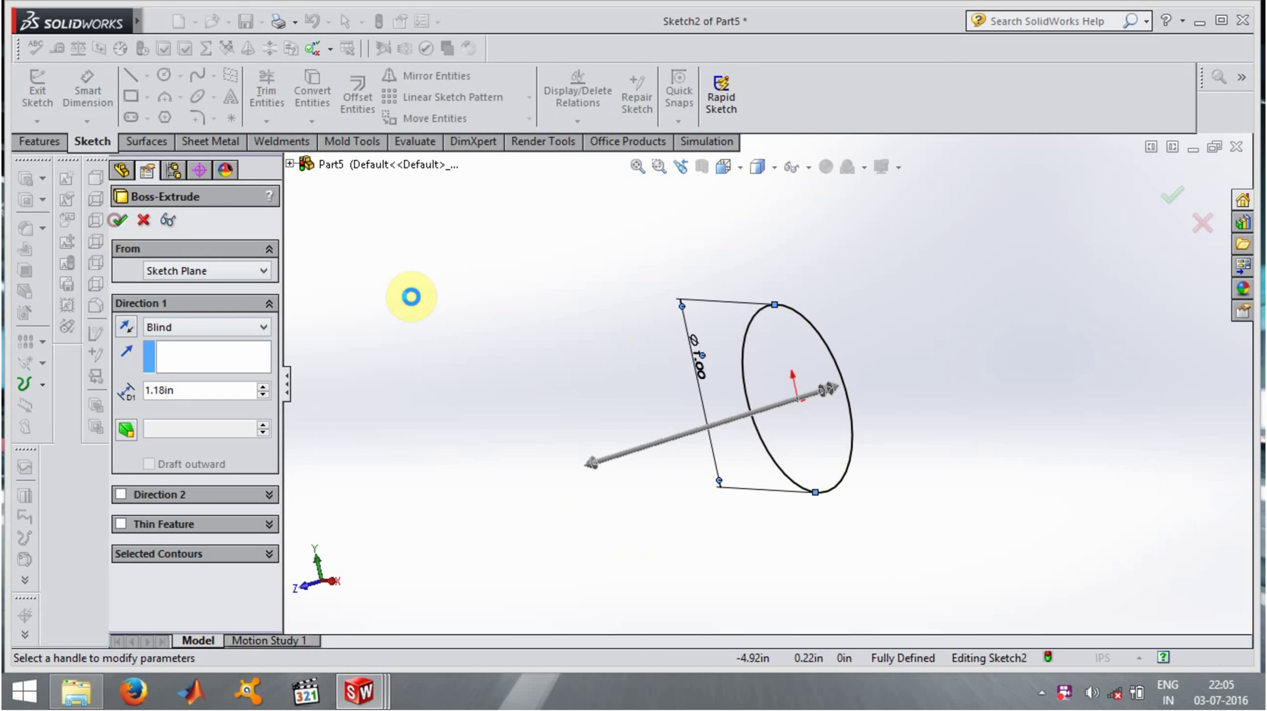
Edit the cylinder's extrusion to add a 30-degree draft and set it to draft outward
{"action": "right_click", "coordinate": [175, 361]}
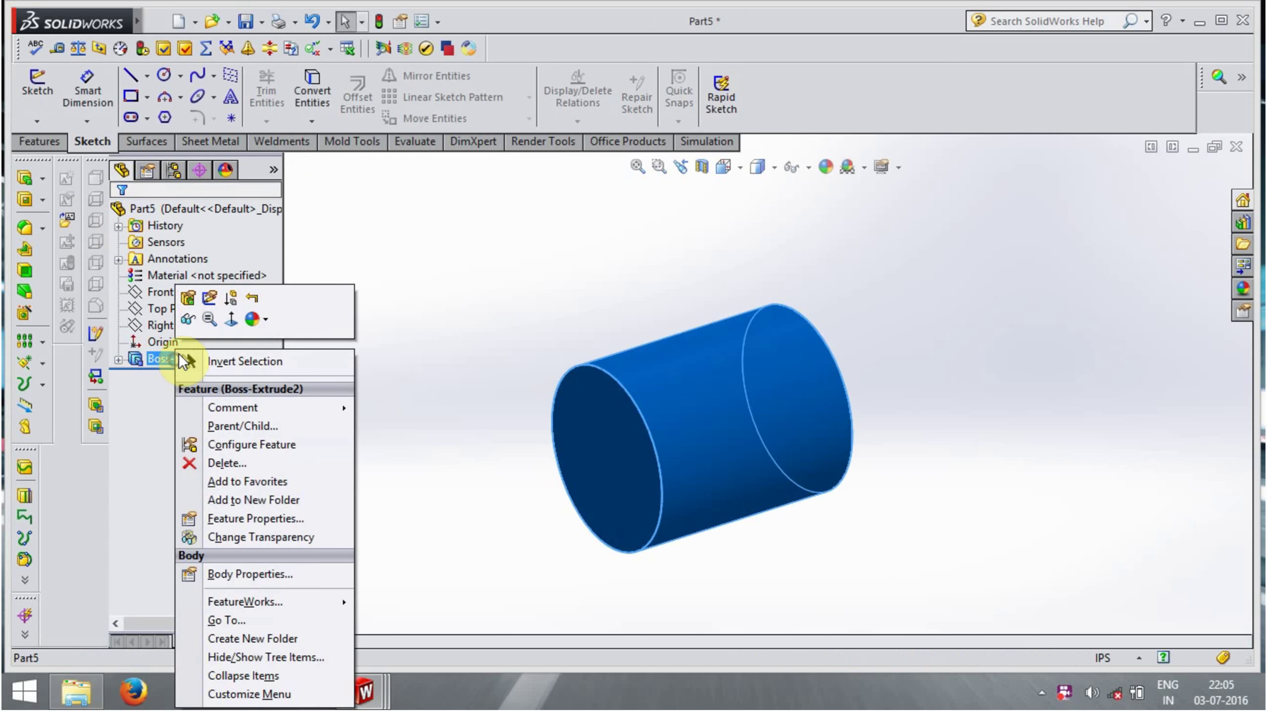
{"action": "left_click", "coordinate": [193, 291]}
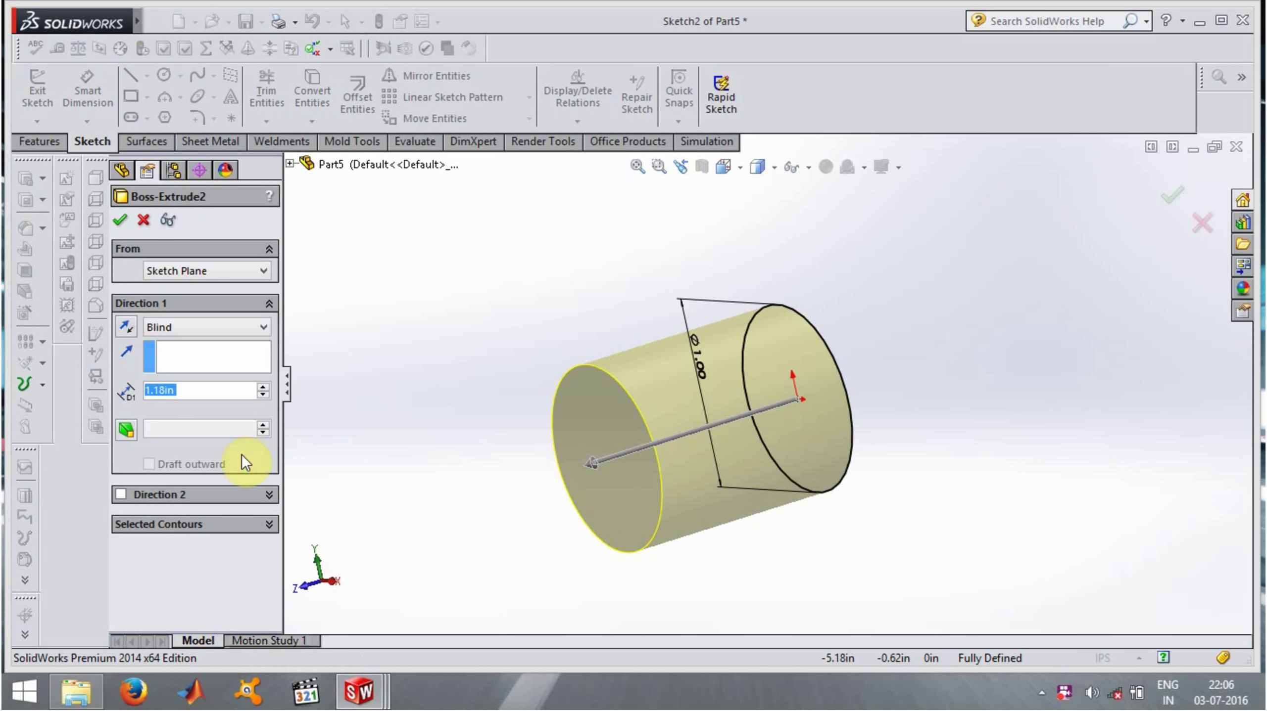
{"action": "left_click", "coordinate": [127, 435]}
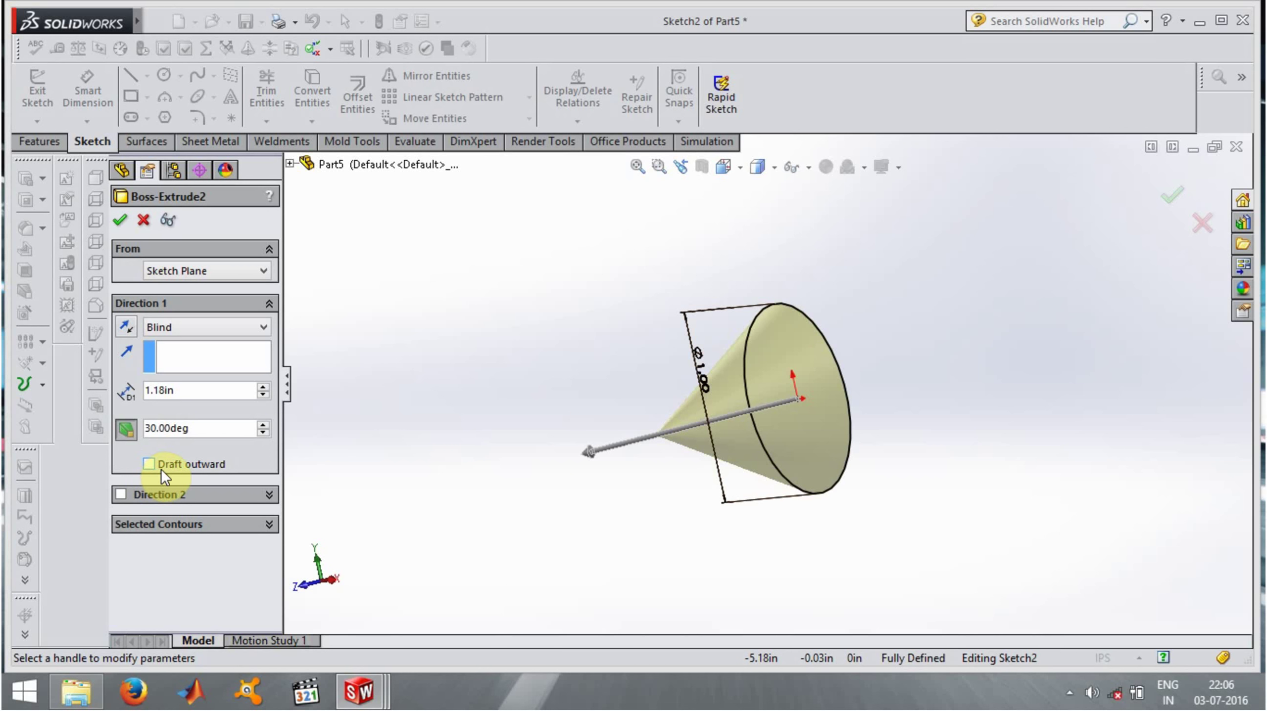
{"action": "left_click", "coordinate": [145, 467]}
{"action": "middle_click_drag", "start_coordinate": [645, 443], "coordinate": [626, 326]}
{"action": "left_click", "coordinate": [213, 384]}
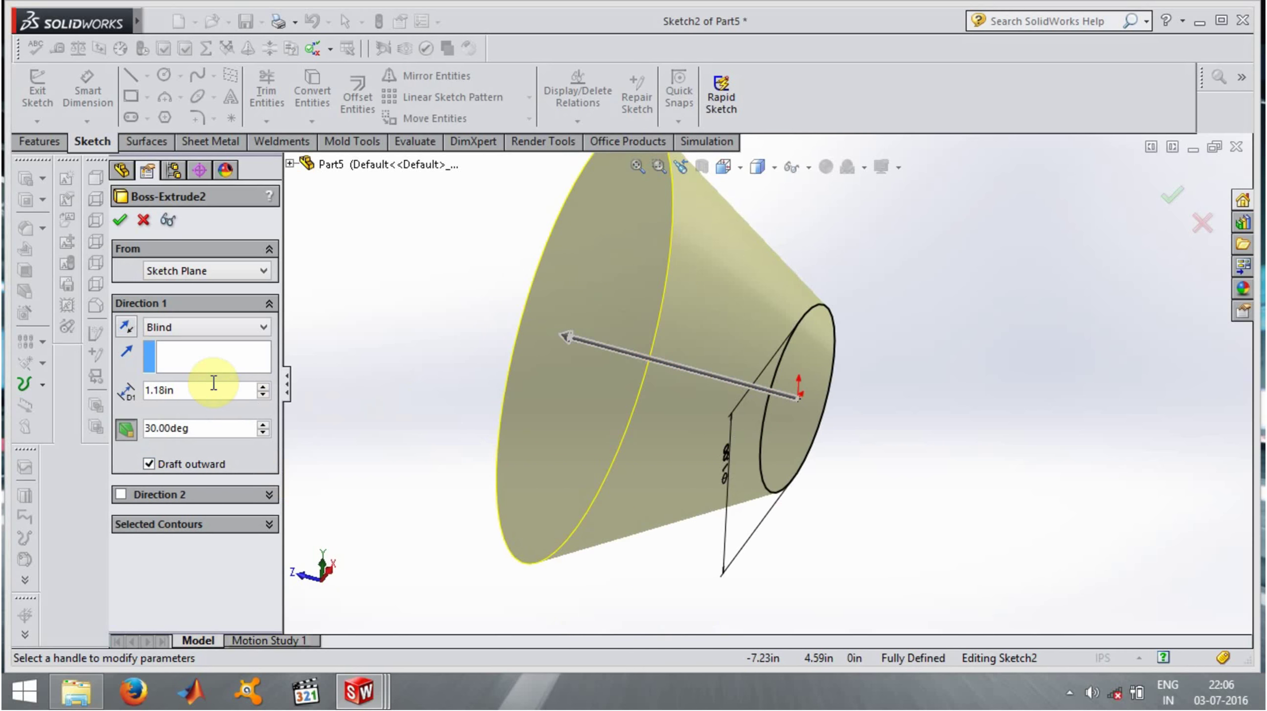
Try reversing the extrusion's first direction and flip it back to the original side
{"action": "left_click", "coordinate": [124, 330]}
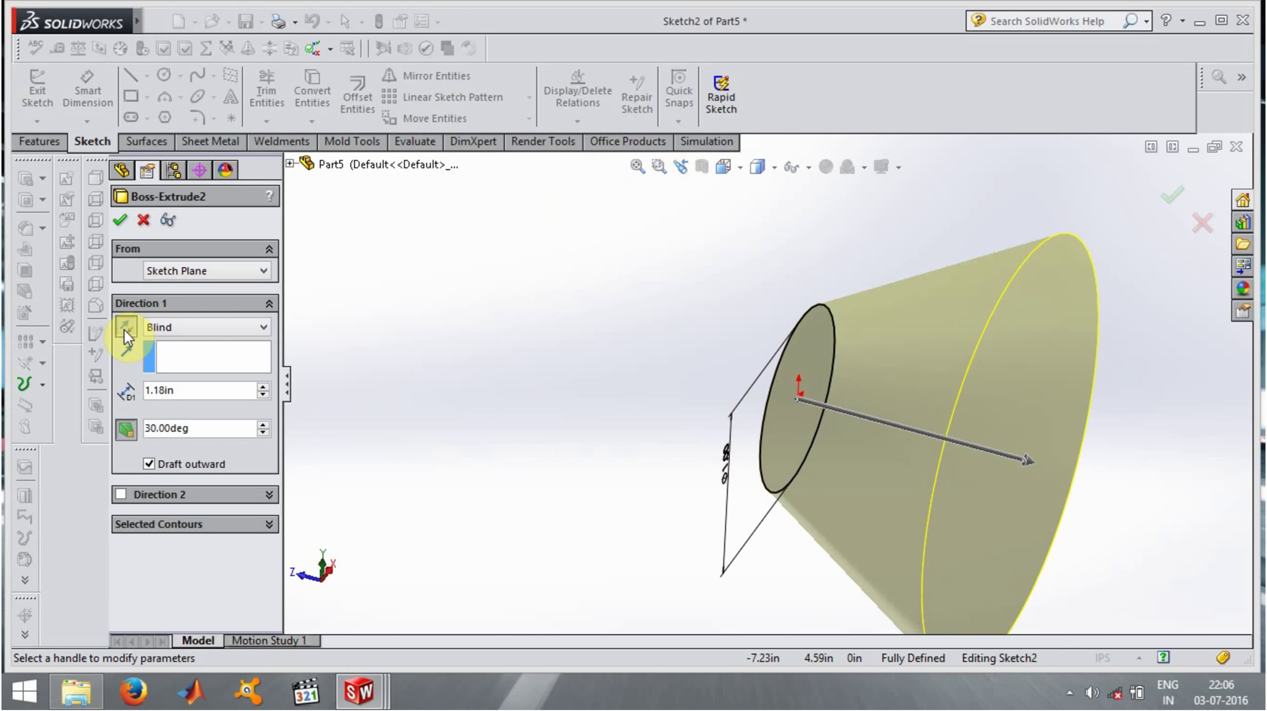
{"action": "left_click", "coordinate": [125, 330]}
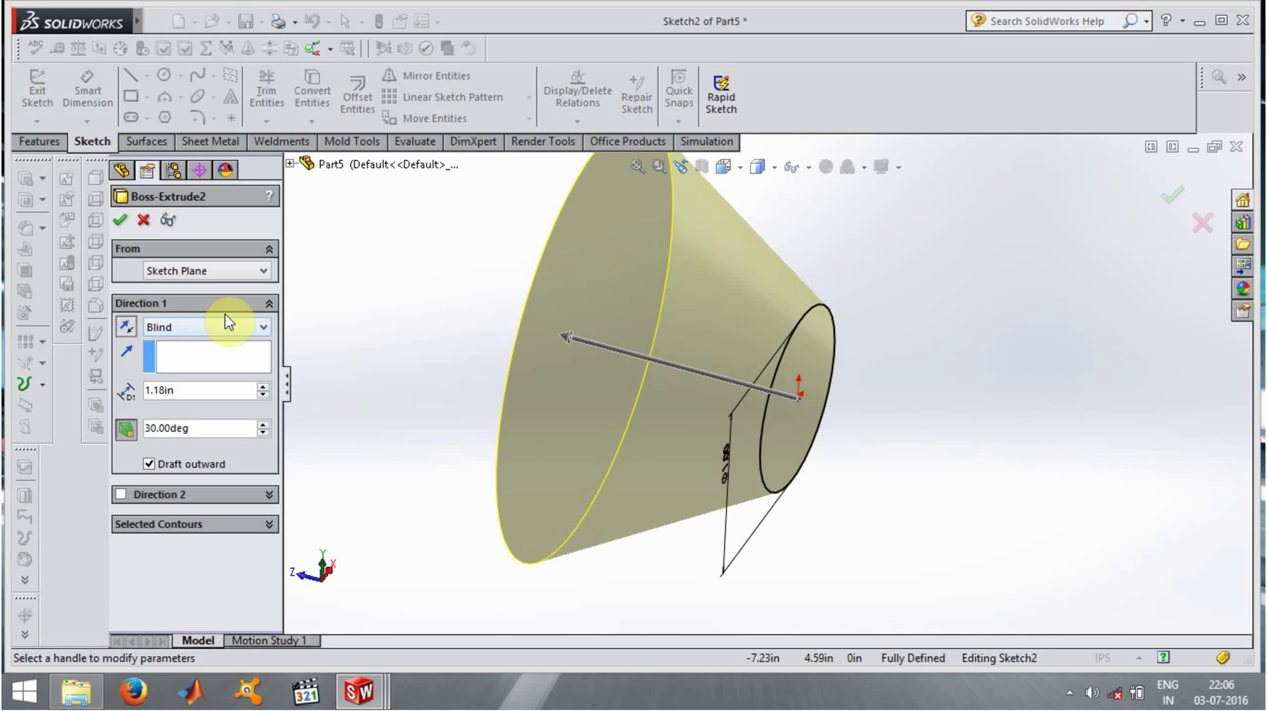
{"action": "mouse_move", "coordinate": [813, 422]}
{"action": "middle_mouse_down"}
{"action": "mouse_move", "coordinate": [784, 393]}
{"action": "mouse_move", "coordinate": [803, 403]}
{"action": "middle_mouse_up"}
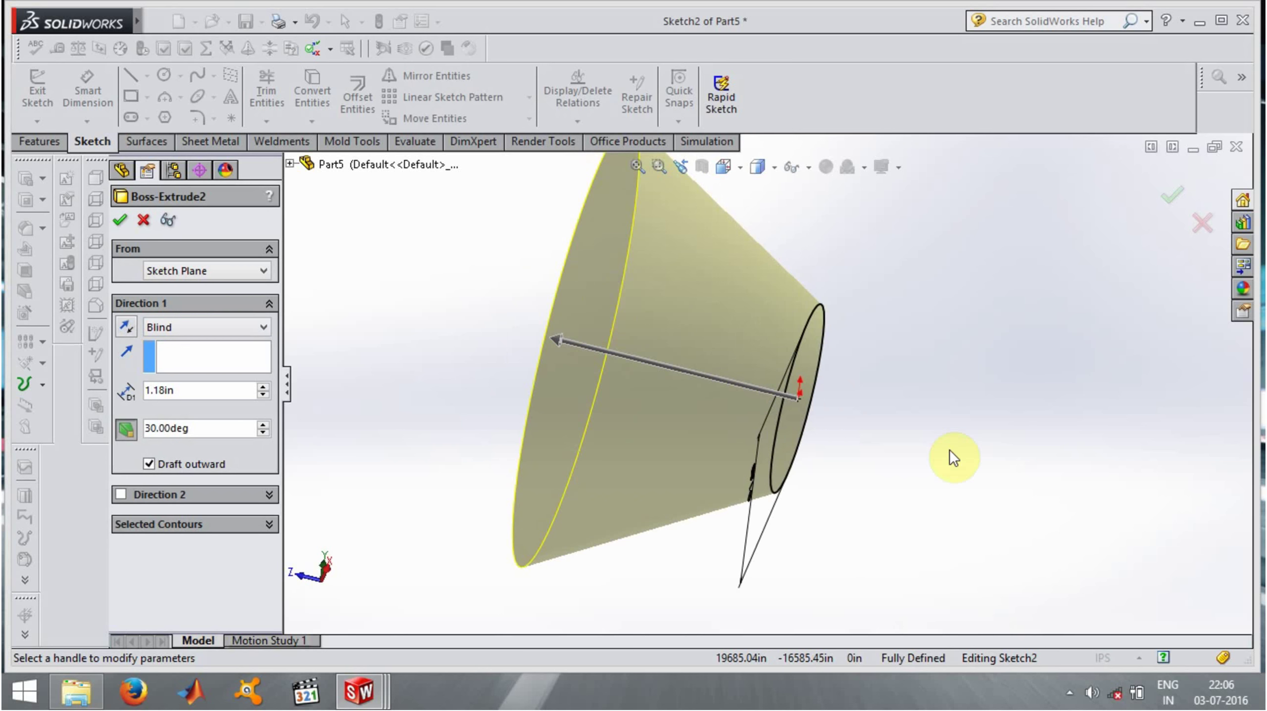
{"action": "middle_click_drag", "start_coordinate": [853, 443], "coordinate": [815, 421]}
{"action": "left_click", "coordinate": [139, 480]}
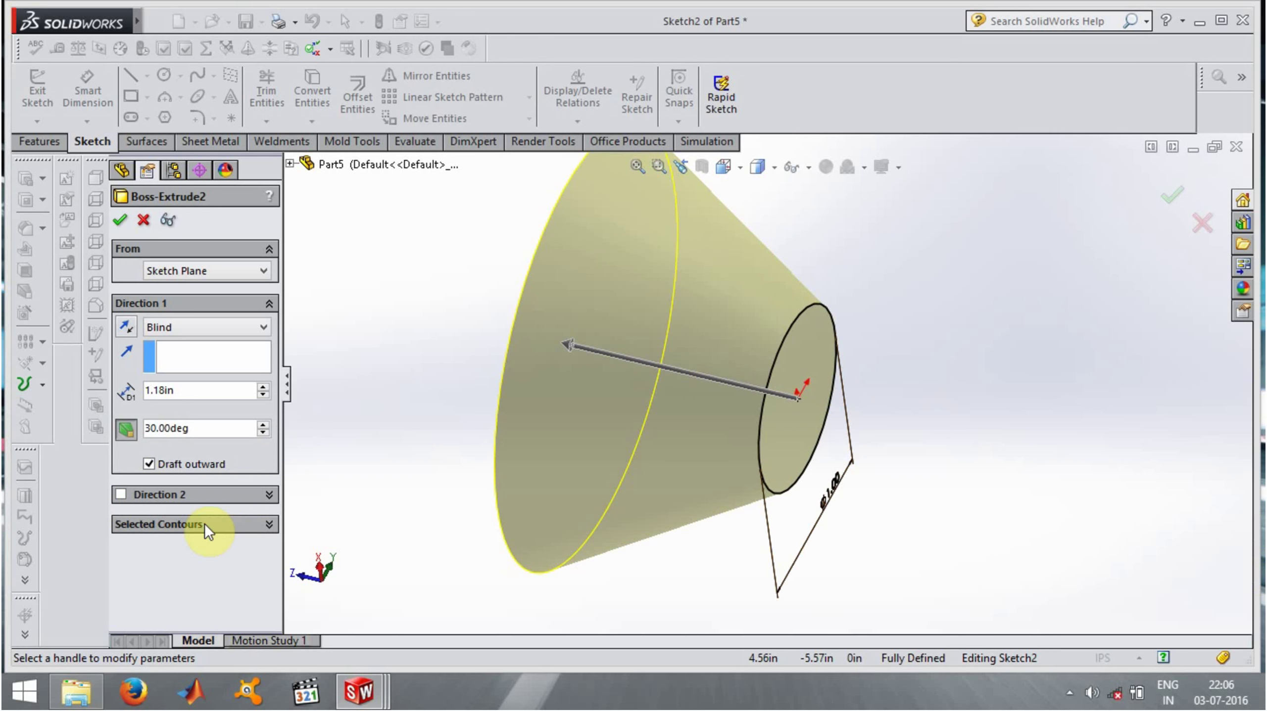
Add a blind second direction 2.11 in deep without draft and accept the edited extrusion
{"action": "left_click", "coordinate": [122, 493]}
{"action": "middle_click_drag", "start_coordinate": [588, 504], "coordinate": [623, 466]}
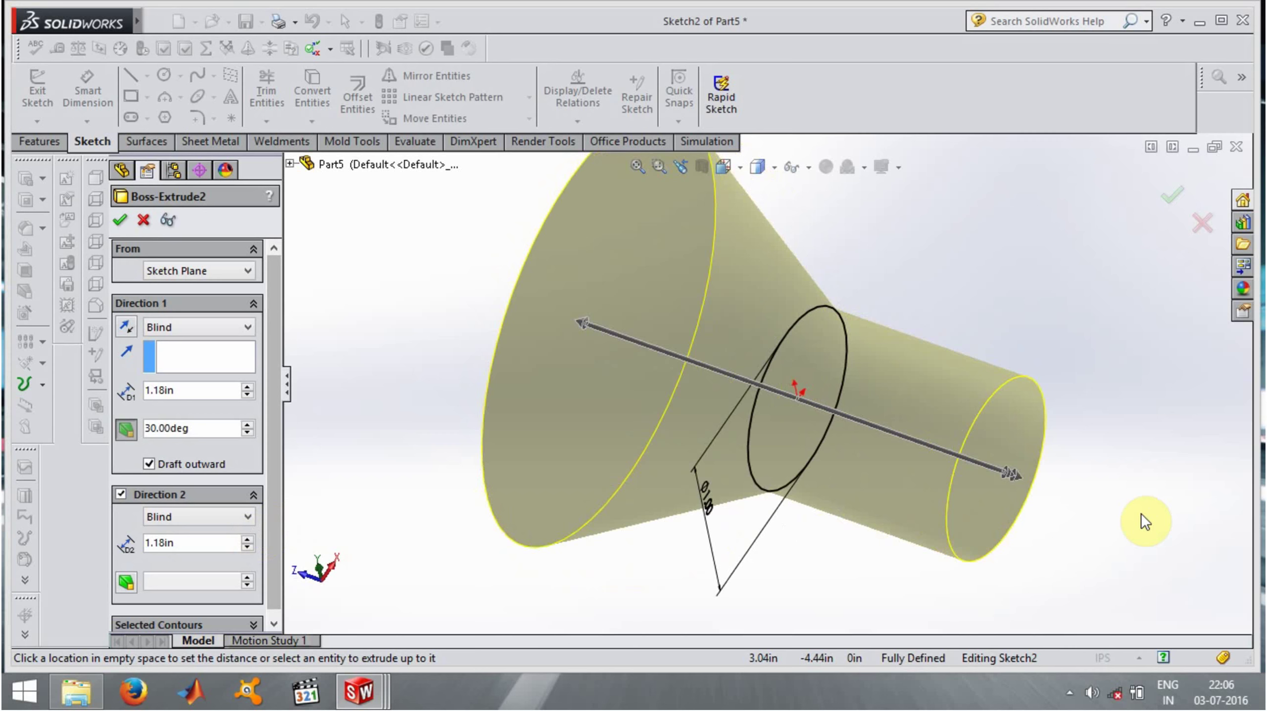
{"action": "left_click_drag", "start_coordinate": [1016, 486], "coordinate": [1138, 520]}
{"action": "middle_click_drag", "start_coordinate": [1023, 508], "coordinate": [1095, 325]}
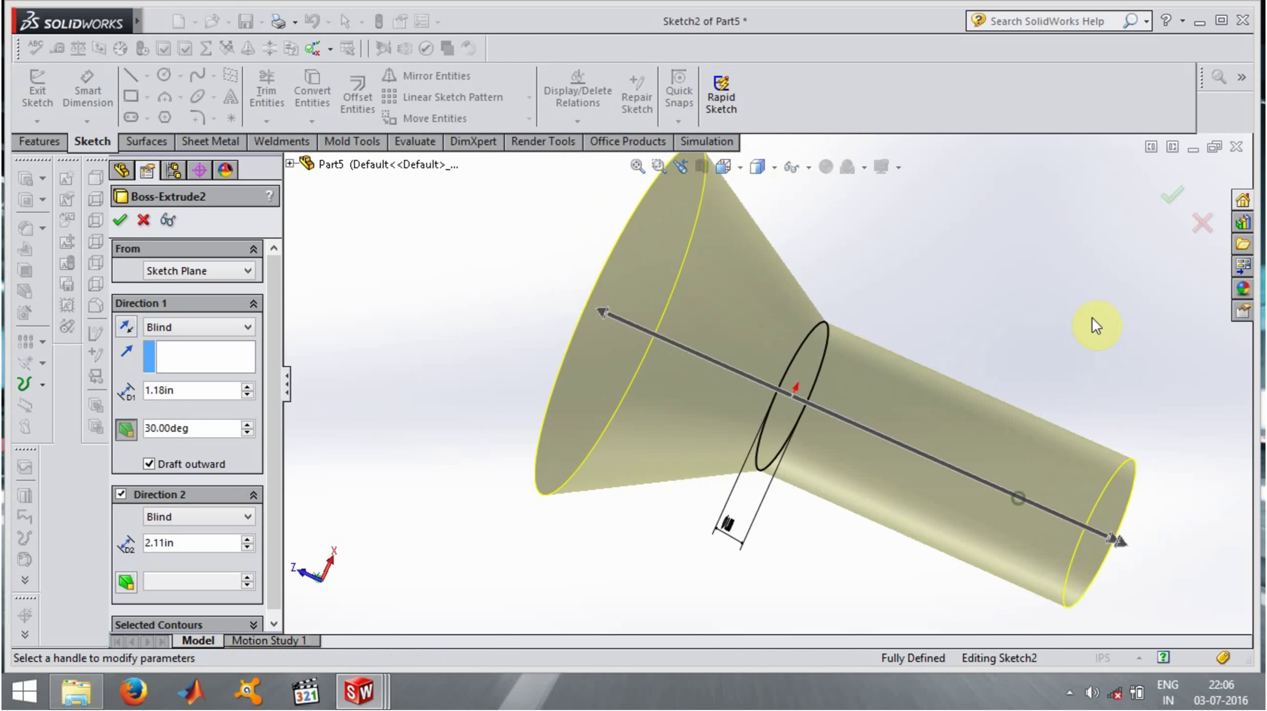
{"action": "left_click", "coordinate": [1171, 204]}
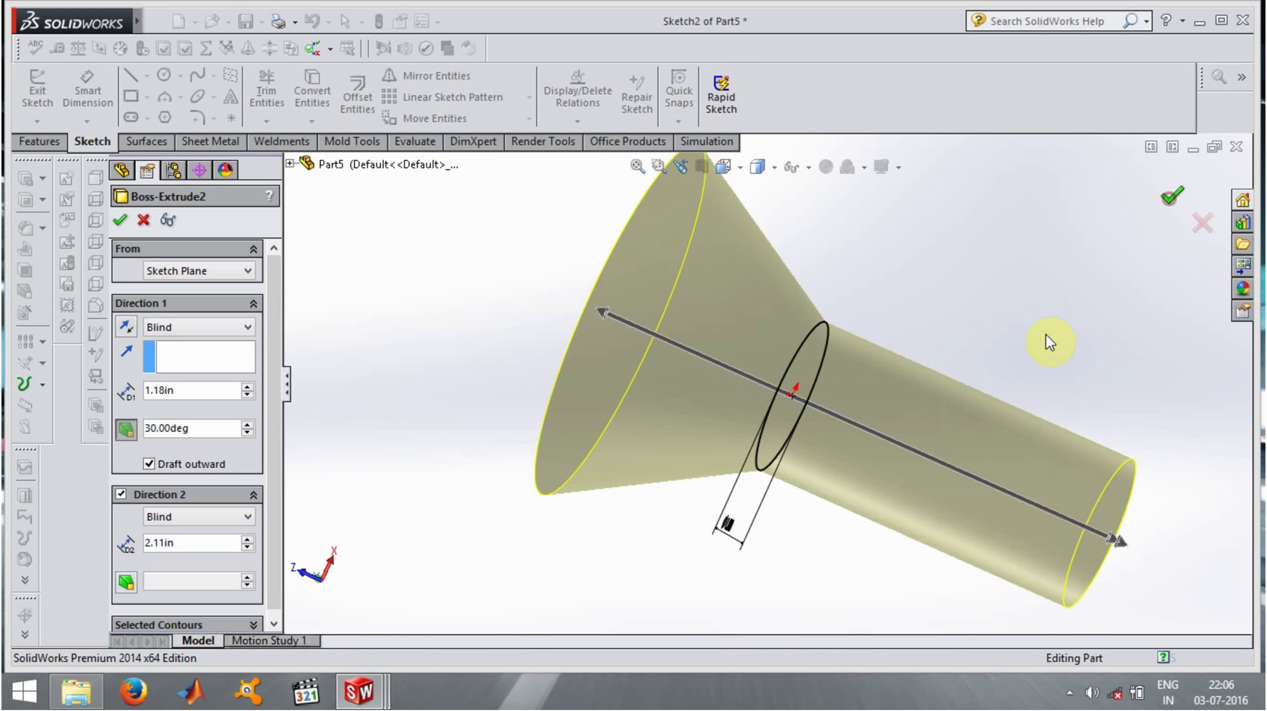
Inspect the flared two-direction solid and delete its extrusion feature from the part
{"action": "middle_click_drag", "start_coordinate": [922, 398], "coordinate": [1009, 414]}
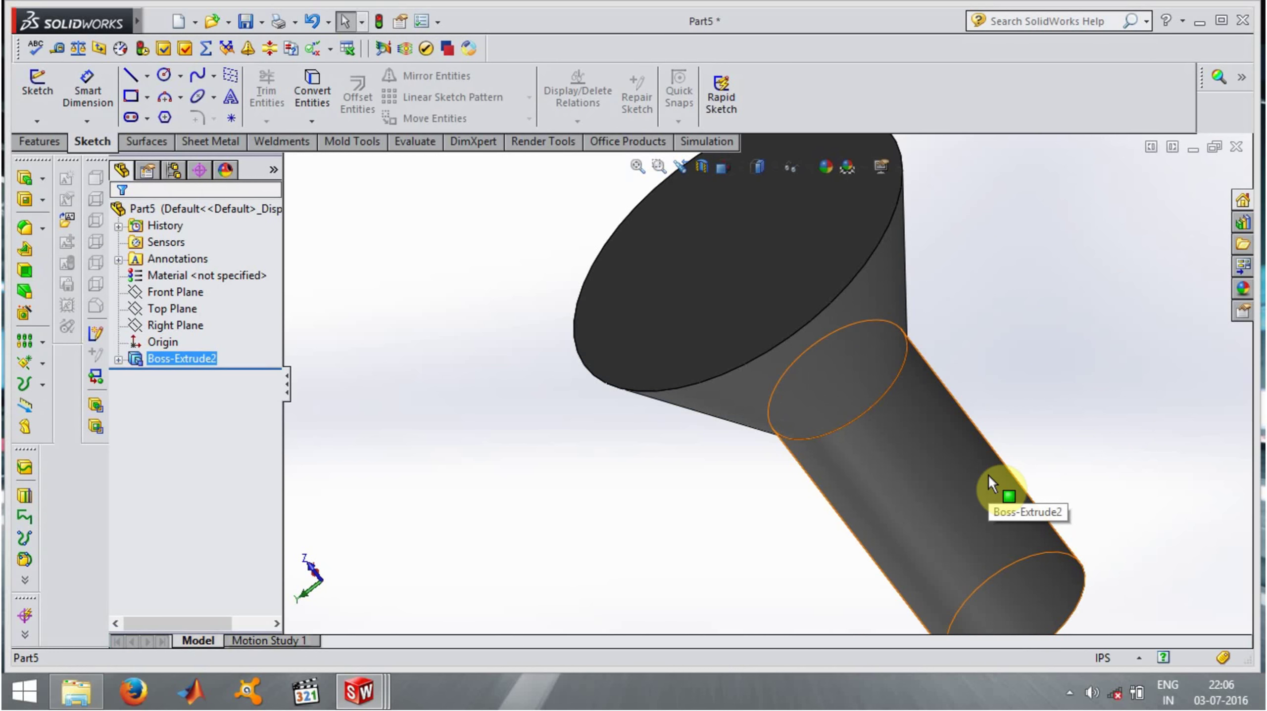
{"action": "middle_click_drag", "start_coordinate": [781, 525], "coordinate": [907, 478]}
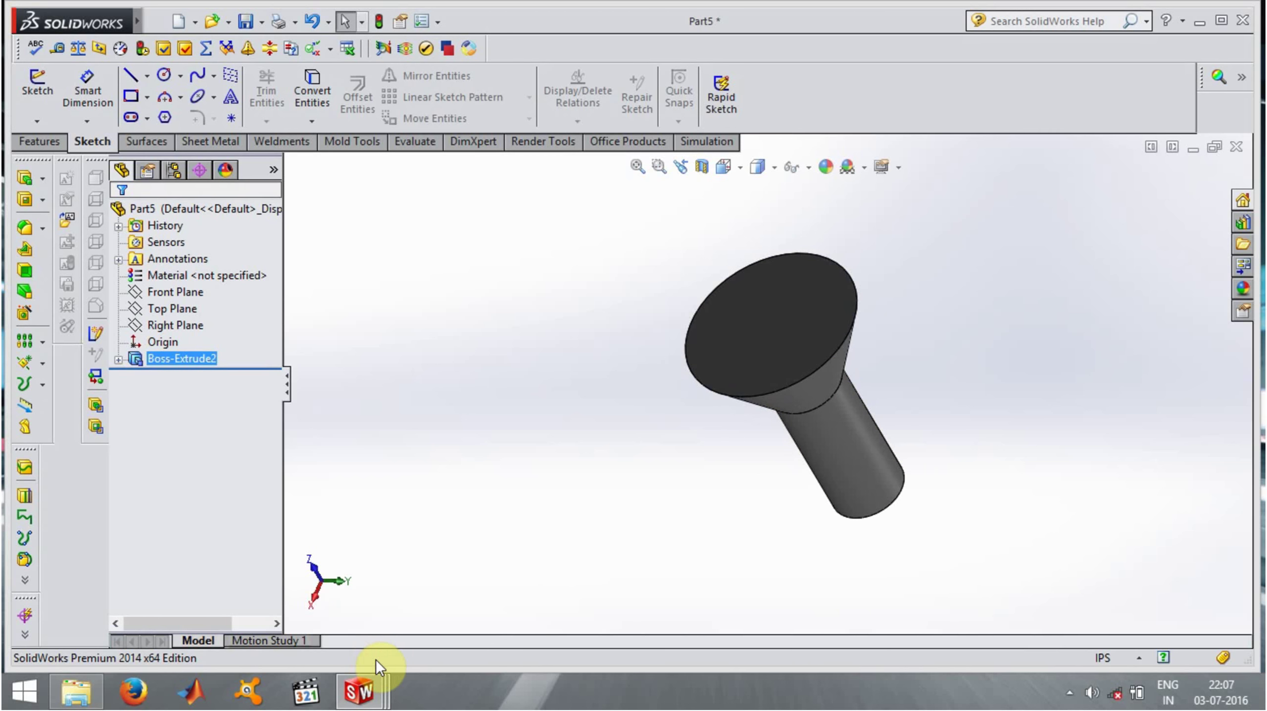
{"action": "right_click", "coordinate": [174, 358]}
{"action": "left_click", "coordinate": [224, 463]}
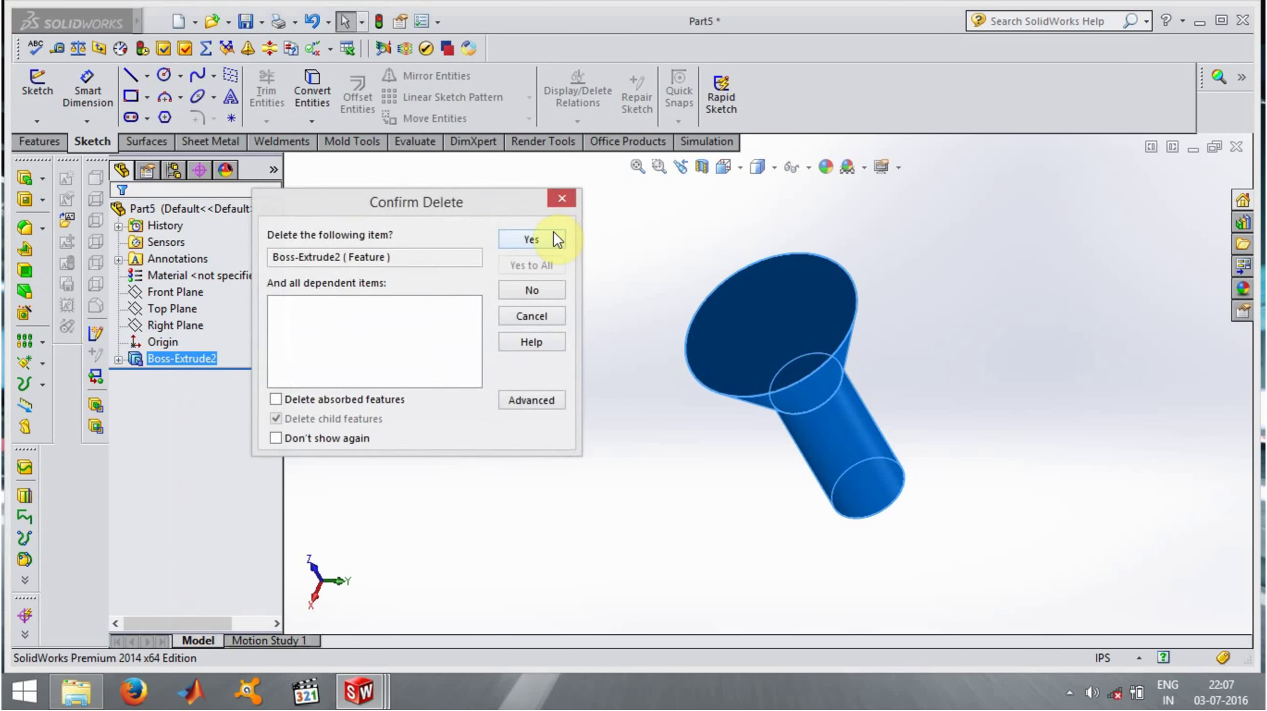
{"action": "left_click", "coordinate": [552, 235]}
{"action": "left_click", "coordinate": [157, 356]}
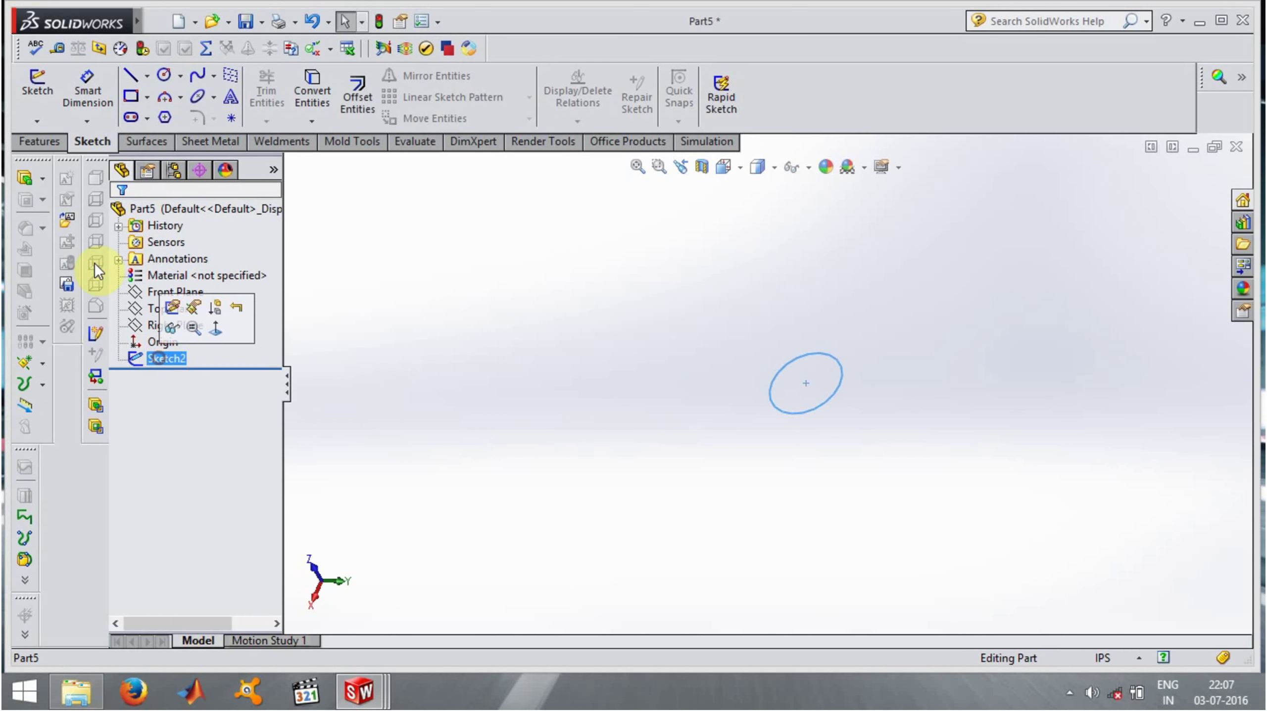
{"action": "left_click", "coordinate": [24, 178]}
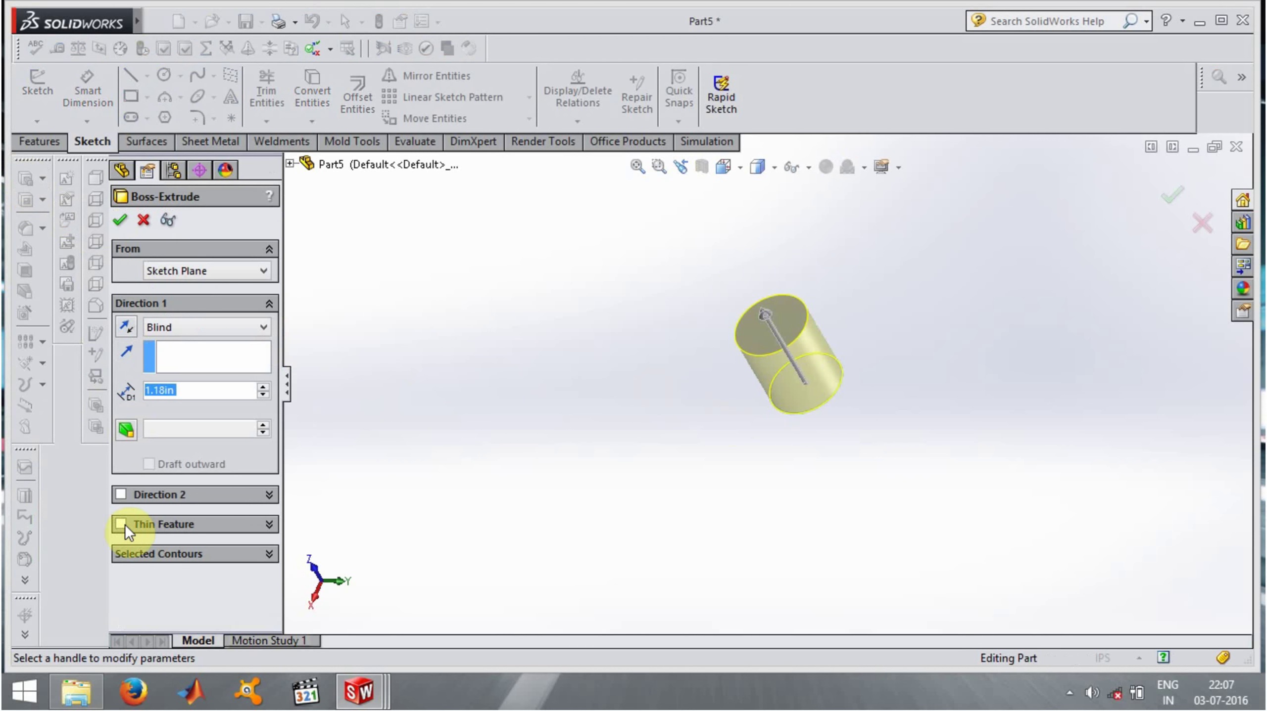
{"action": "left_click", "coordinate": [121, 523]}
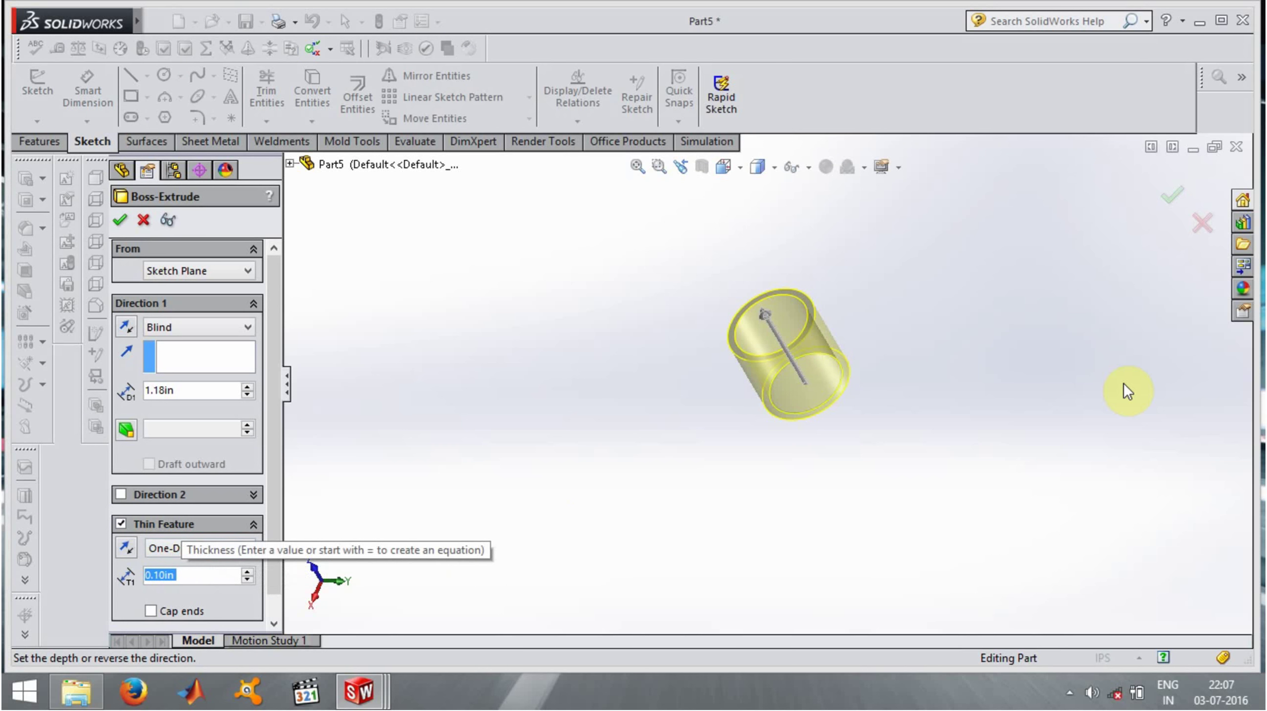
{"action": "middle_click_drag", "start_coordinate": [583, 361], "coordinate": [611, 487]}
{"action": "scroll", "coordinate": [792, 384], "scroll_direction": "down", "scroll_amount": 5}
{"action": "scroll", "coordinate": [794, 386], "scroll_direction": "down", "scroll_amount": 2}
{"action": "key", "text": "ctrl+1"}
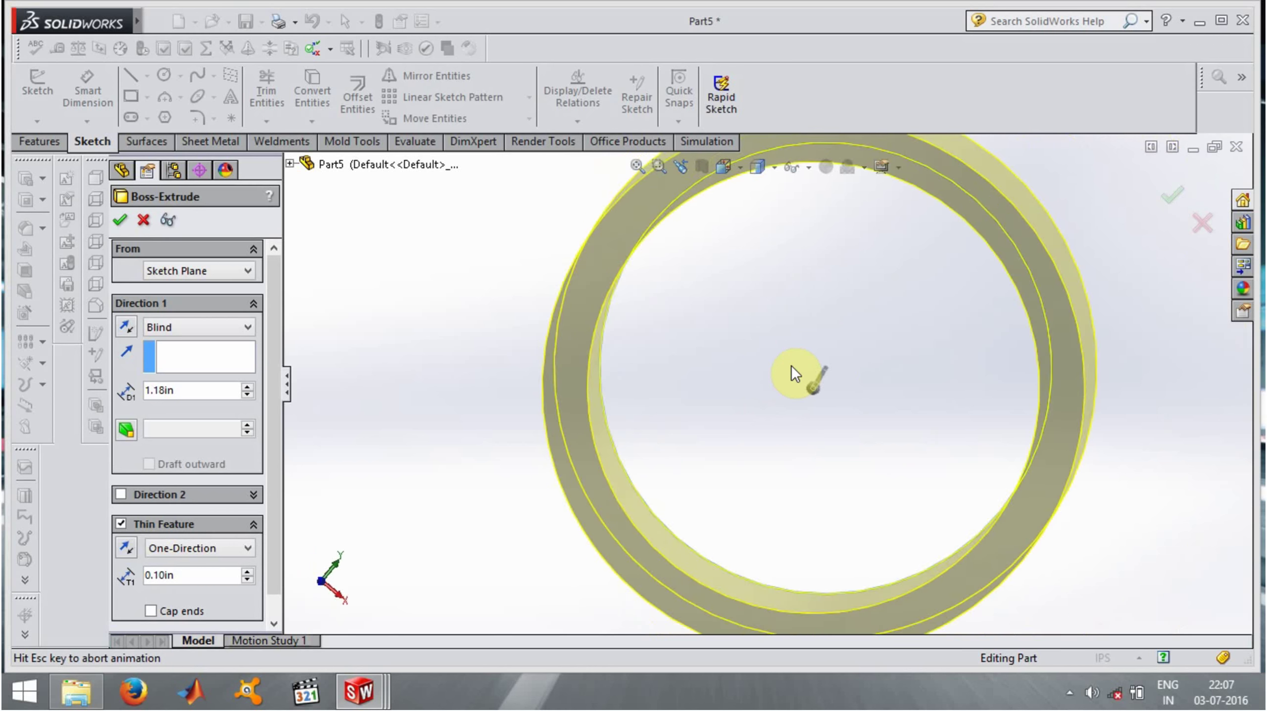
{"action": "scroll", "coordinate": [648, 279], "scroll_direction": "down", "scroll_amount": 2}
{"action": "scroll", "coordinate": [662, 279], "scroll_direction": "up", "scroll_amount": 3}
{"action": "mouse_move", "coordinate": [702, 343]}
{"action": "middle_mouse_down"}
{"action": "mouse_move", "coordinate": [779, 342]}
{"action": "mouse_move", "coordinate": [739, 356]}
{"action": "mouse_move", "coordinate": [702, 332]}
{"action": "middle_mouse_up"}
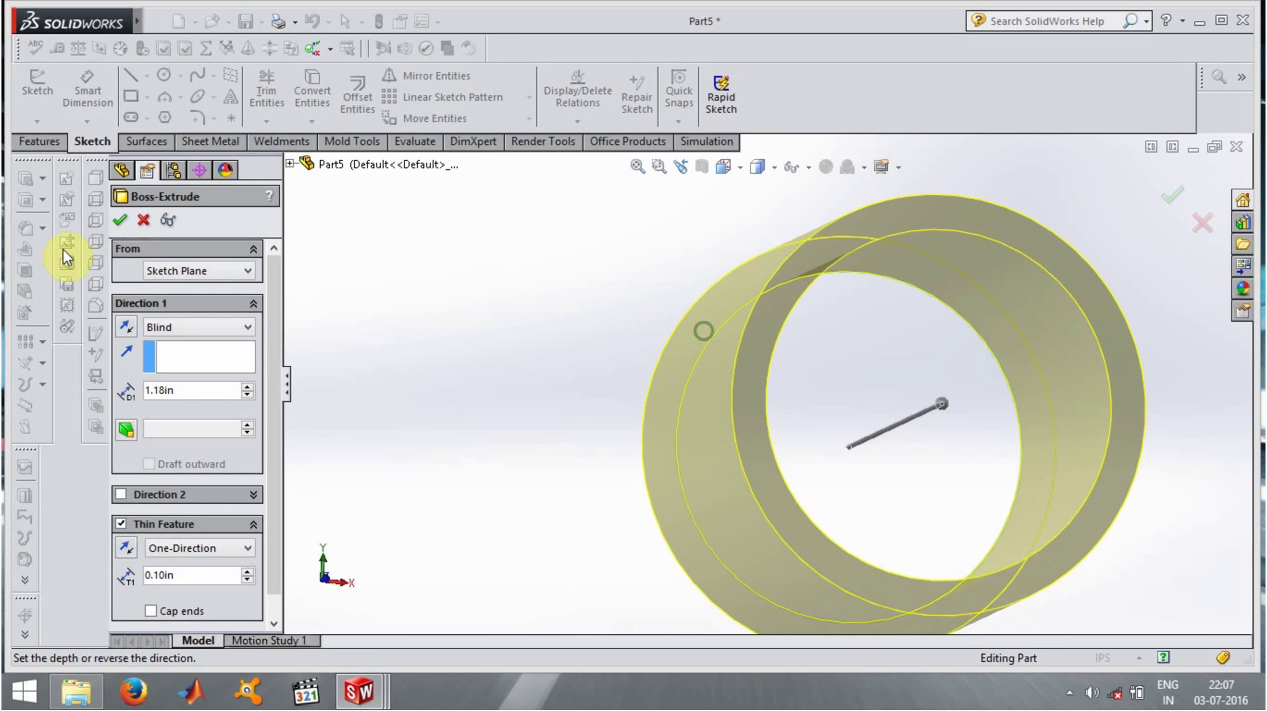
{"action": "left_click", "coordinate": [143, 221]}
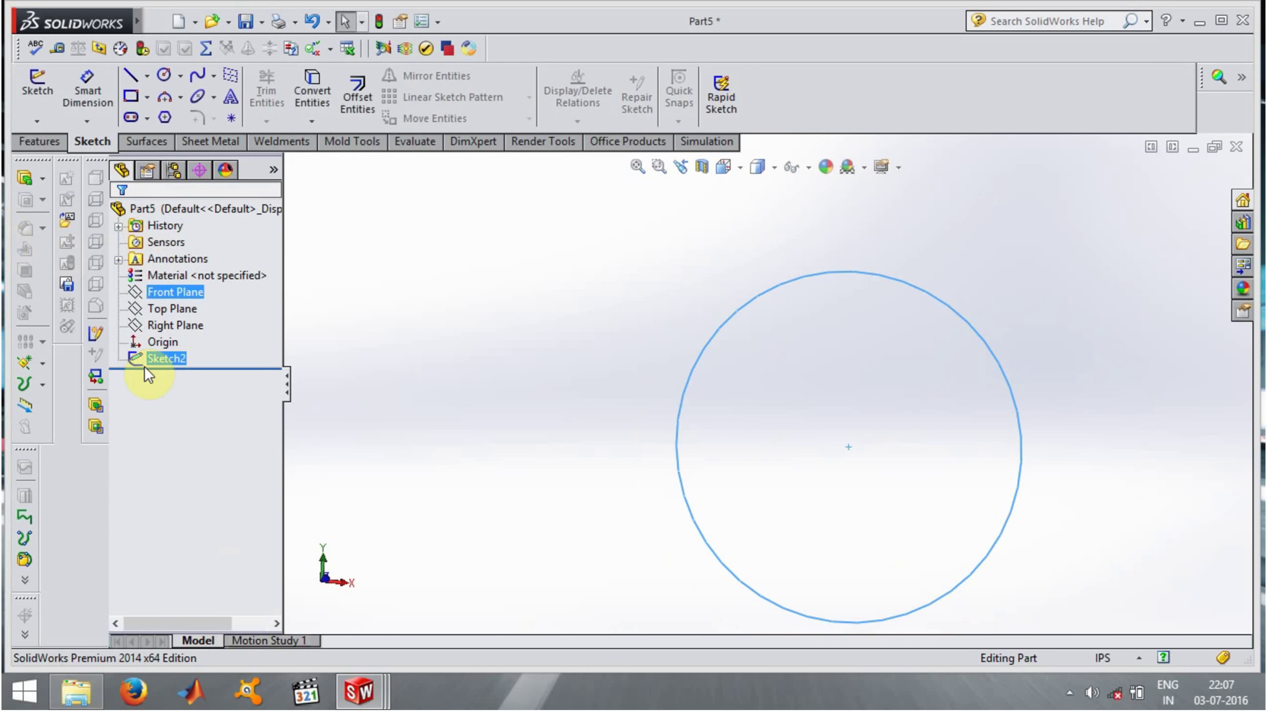
Reopen the circle sketch and set up a 1.18 in blind boss extrusion as a 0.10 in one-direction thin feature, viewed from the front
{"action": "right_click", "coordinate": [188, 355]}
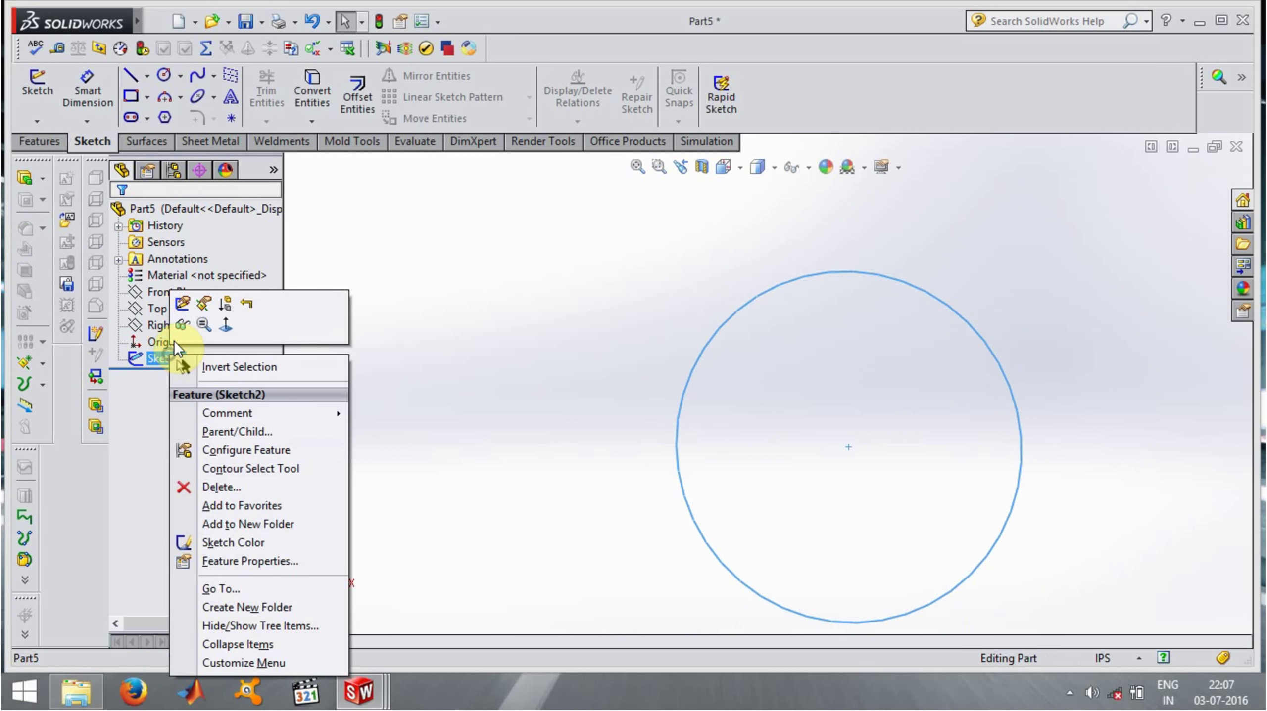
{"action": "left_click", "coordinate": [176, 304]}
{"action": "left_click", "coordinate": [29, 178]}
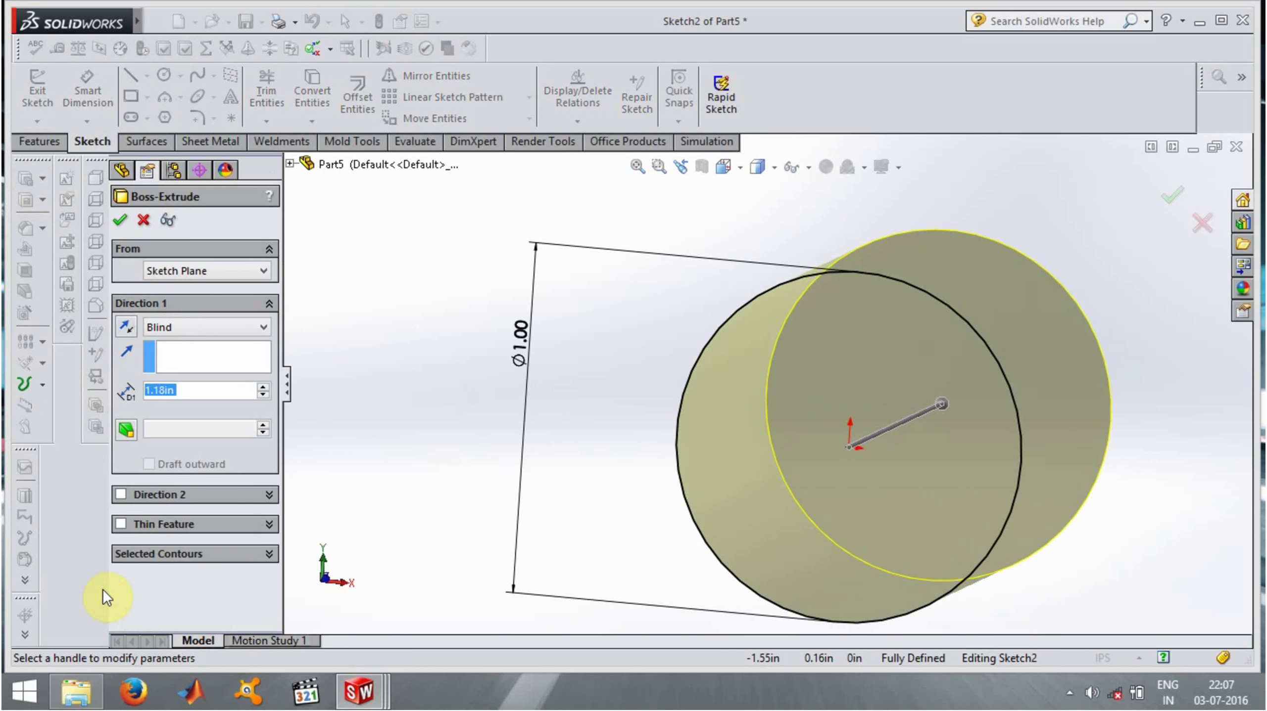
{"action": "left_click", "coordinate": [121, 523]}
{"action": "middle_click_drag", "start_coordinate": [526, 497], "coordinate": [514, 507]}
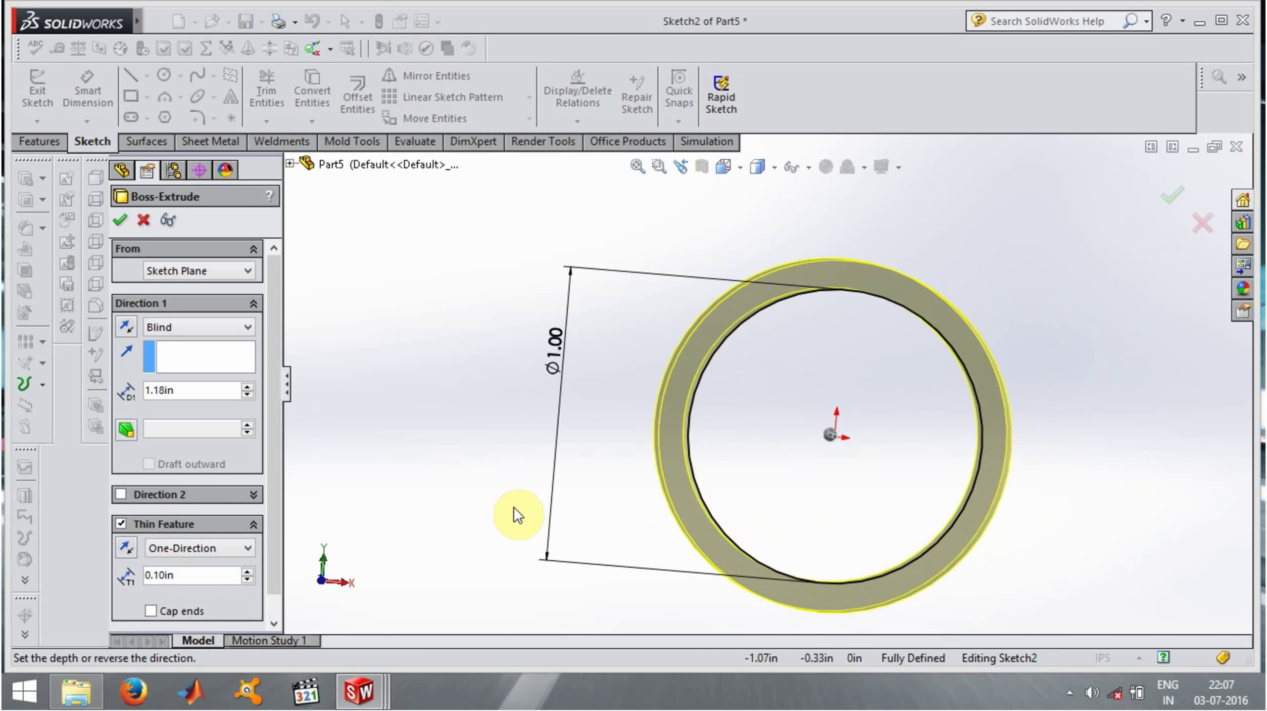
{"action": "key", "text": "ctrl+1"}
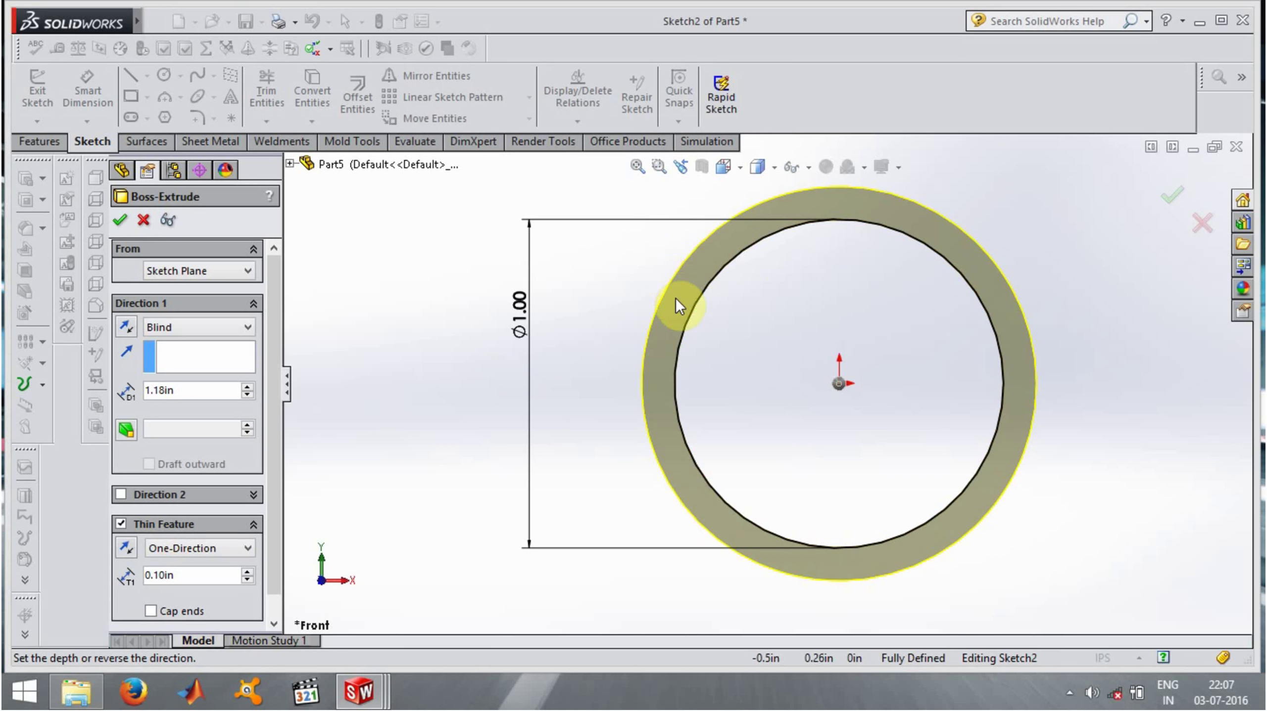
Reverse the thin wall to the inside of the circle, and switch its type to Two-Direction with 0.10 in on each side
{"action": "left_click", "coordinate": [136, 544]}
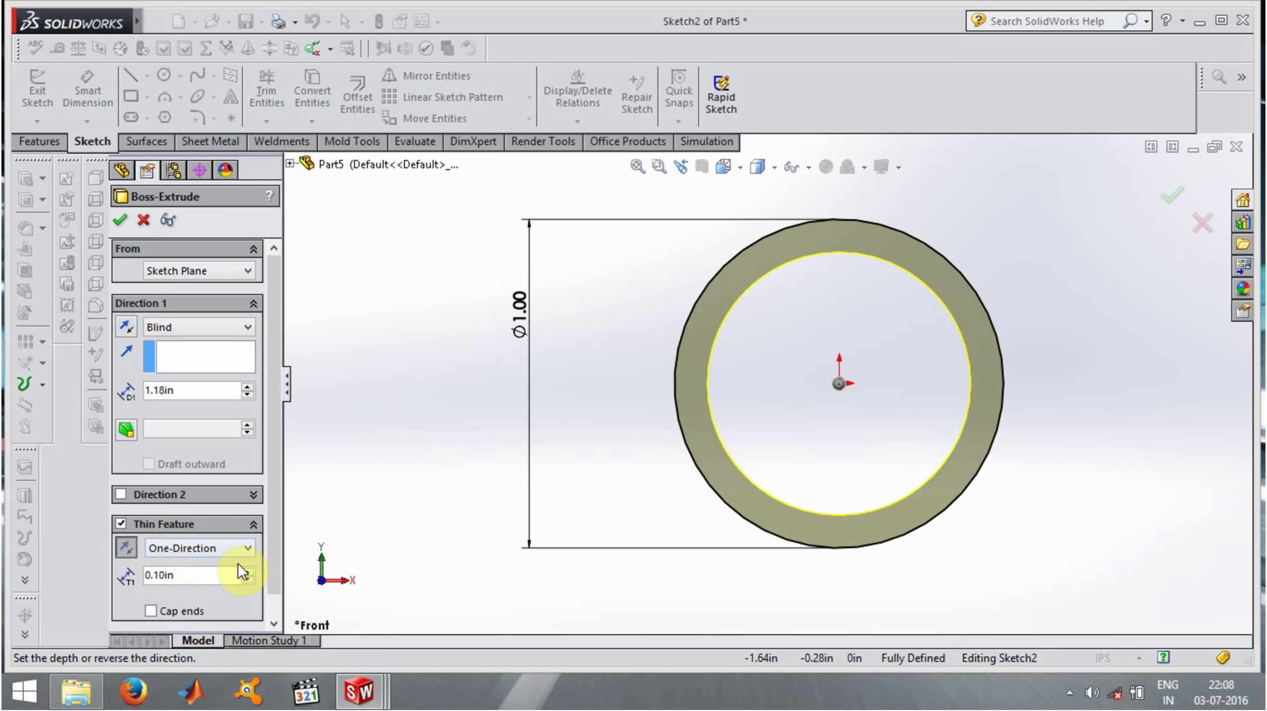
{"action": "left_click", "coordinate": [205, 550]}
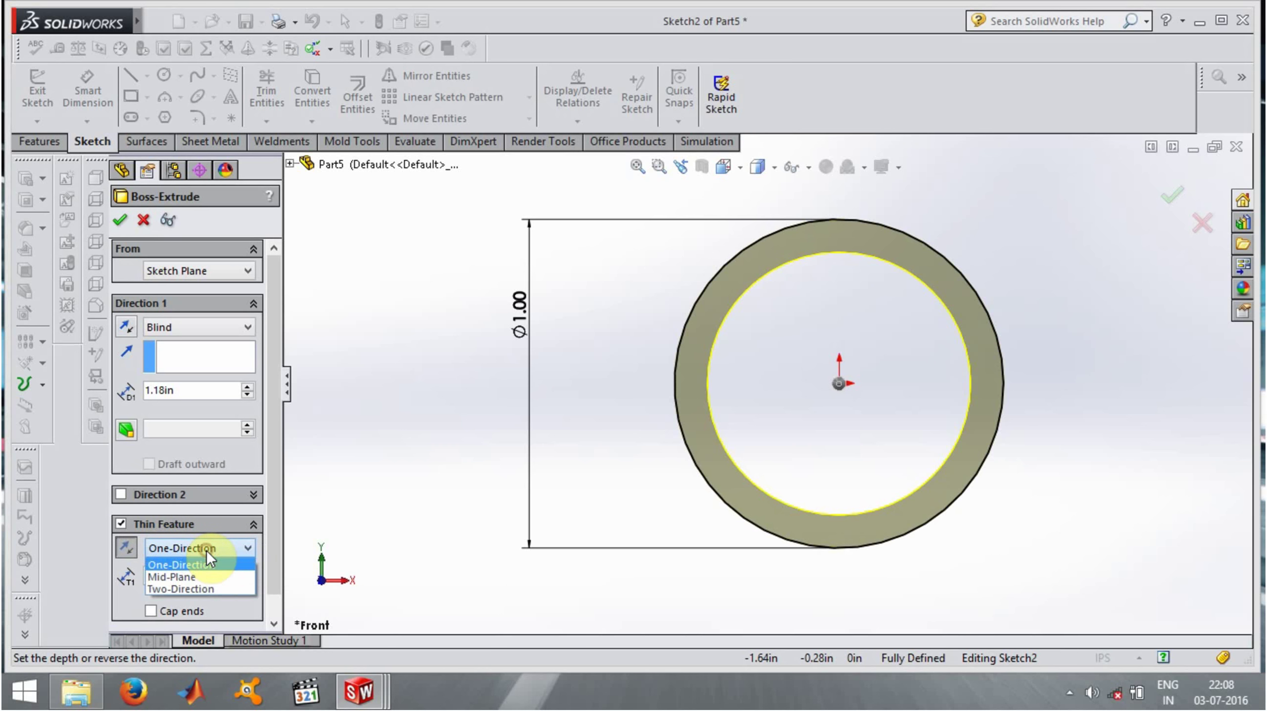
{"action": "left_click", "coordinate": [206, 589]}
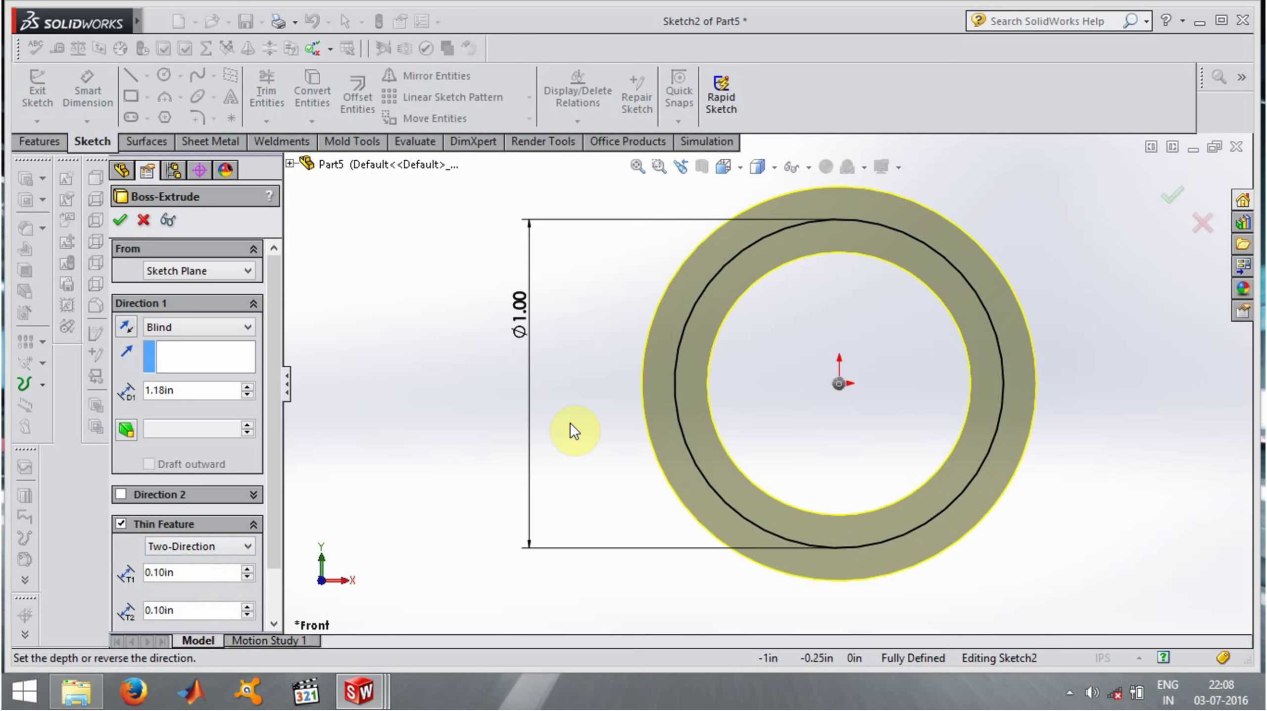
Try a 0.40 in outer wall thickness on the two-direction thin feature, and restore it to 0.10 in
{"action": "middle_click_drag", "start_coordinate": [760, 318], "coordinate": [781, 281]}
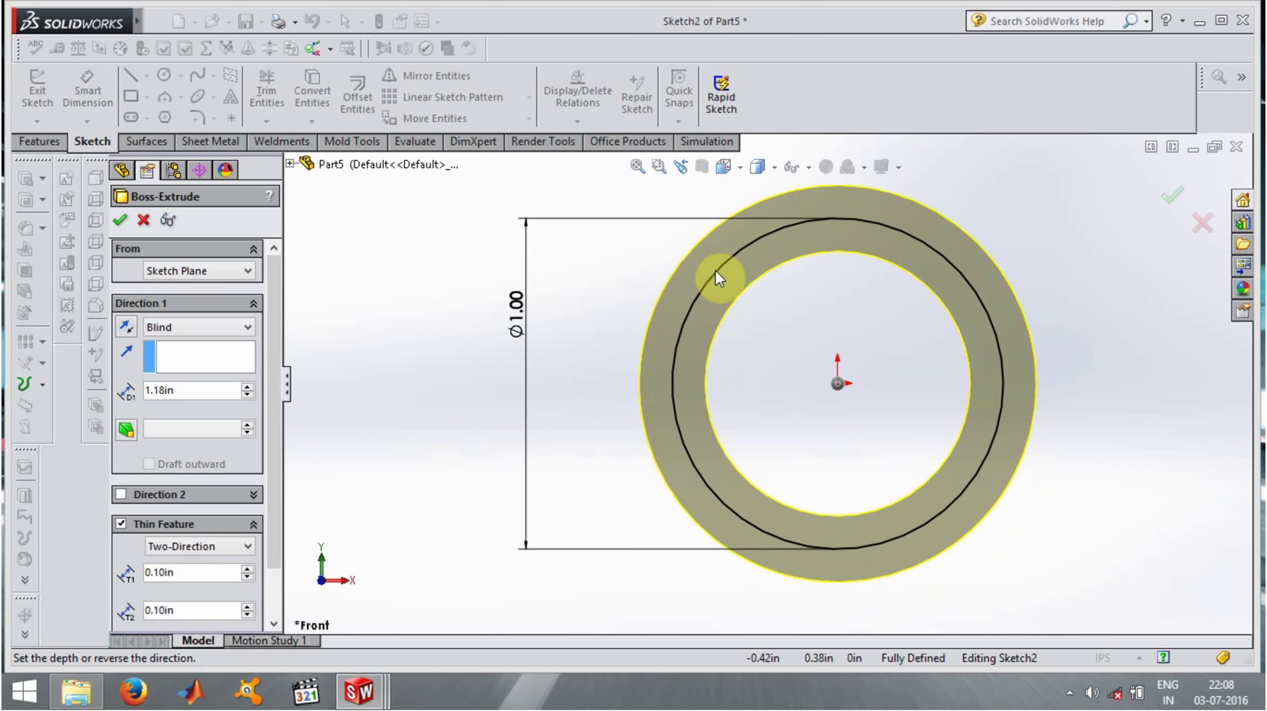
{"action": "left_click", "coordinate": [248, 569]}
{"action": "left_click", "coordinate": [247, 568]}
{"action": "left_click", "coordinate": [247, 568]}
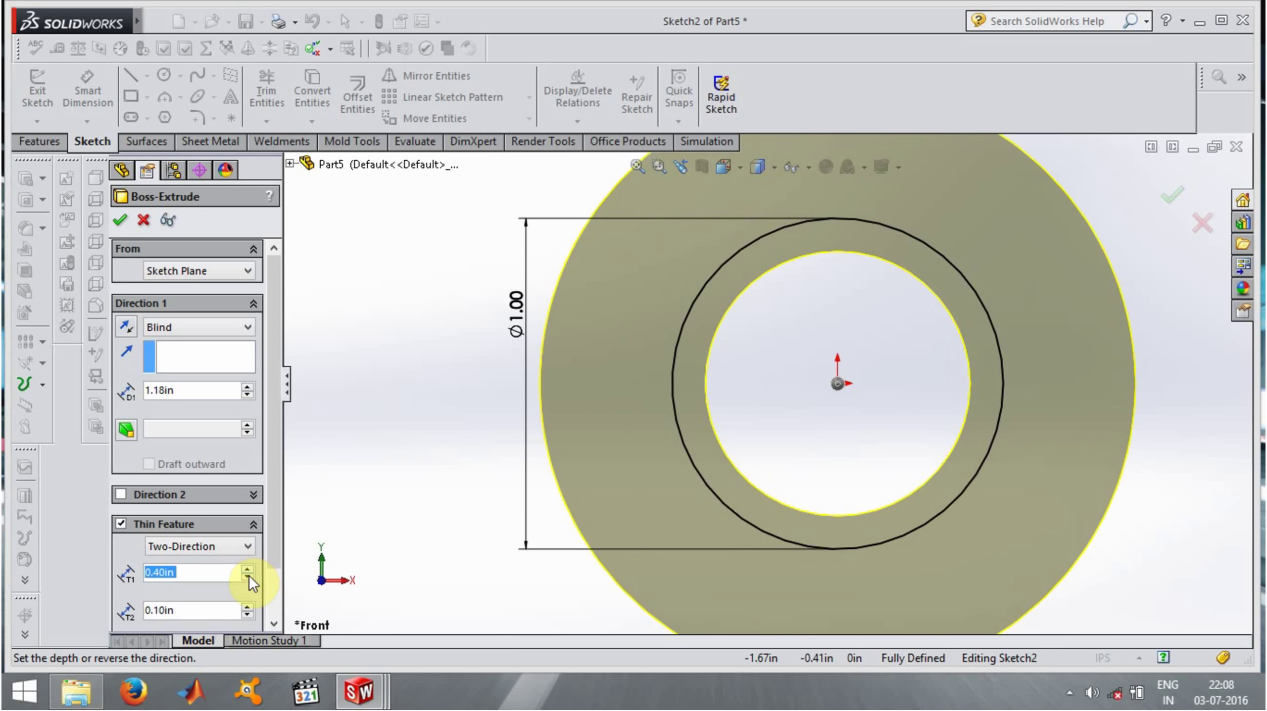
{"action": "left_click", "coordinate": [248, 577]}
{"action": "left_click", "coordinate": [248, 577]}
{"action": "left_click", "coordinate": [248, 577]}
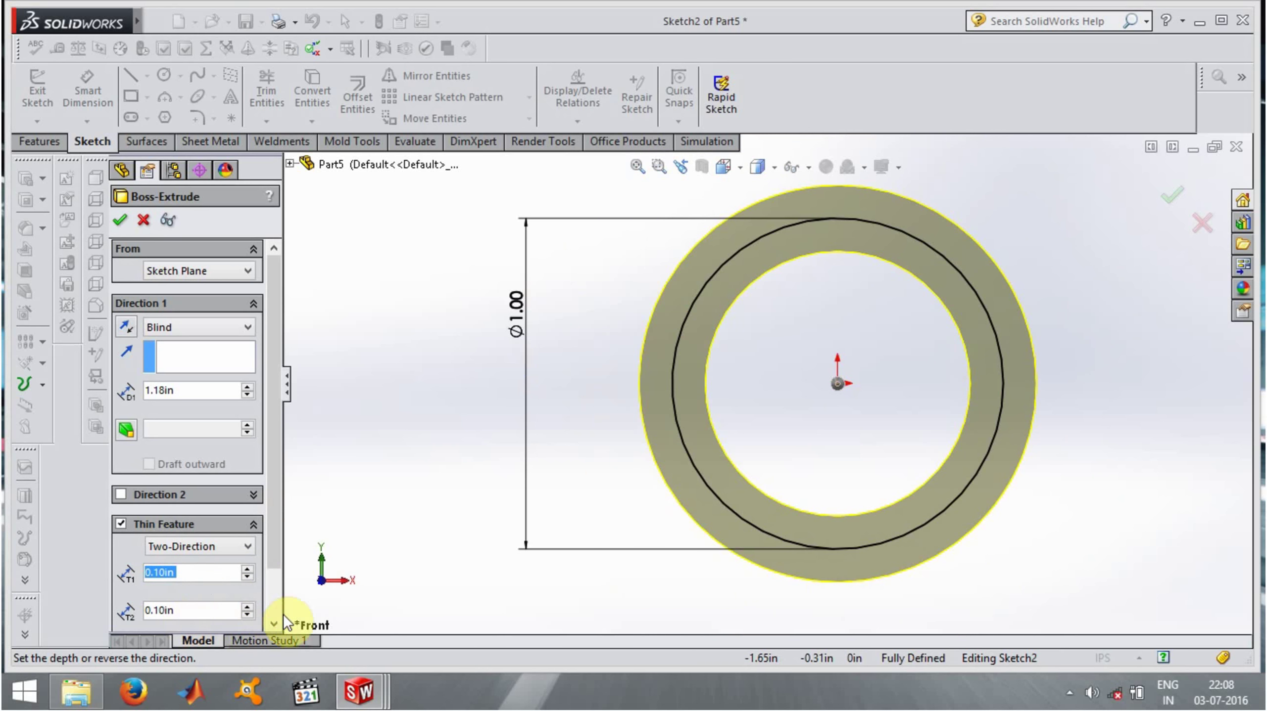
Try a 0.30 in inner wall thickness on the two-direction thin feature, and restore it to 0.10 in
{"action": "left_click", "coordinate": [250, 605]}
{"action": "left_click", "coordinate": [249, 604]}
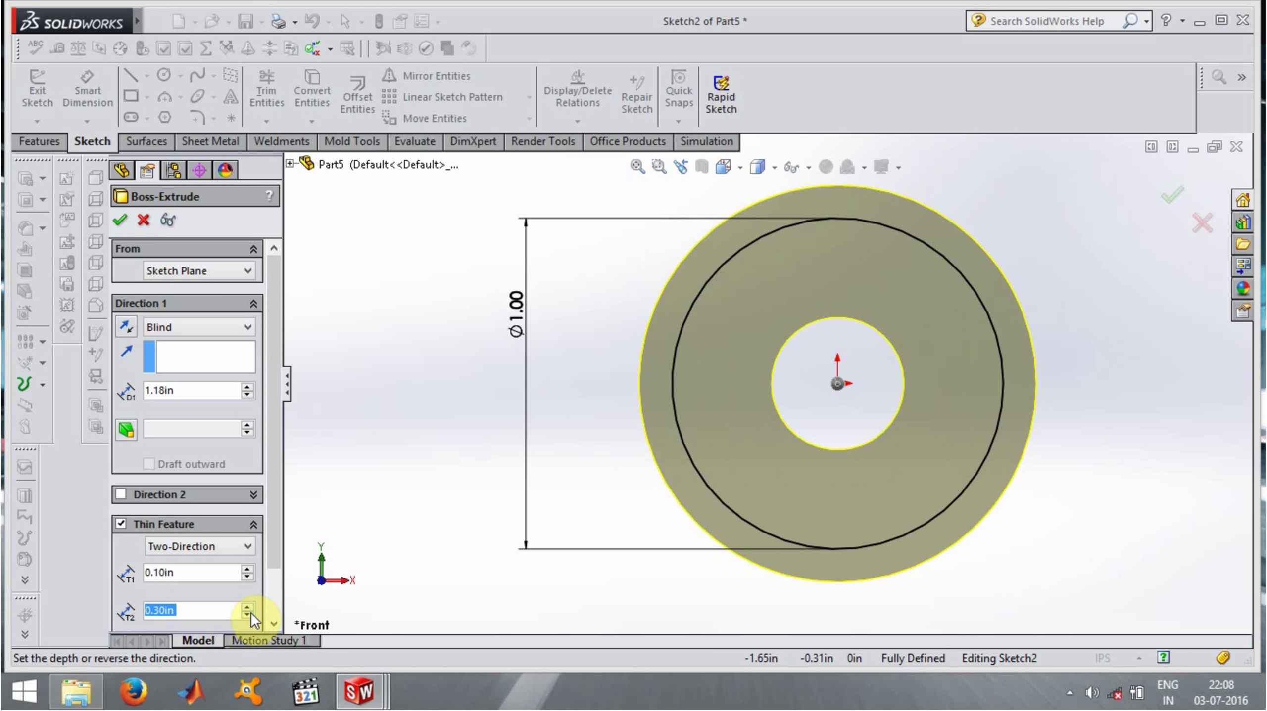
{"action": "left_click", "coordinate": [249, 614]}
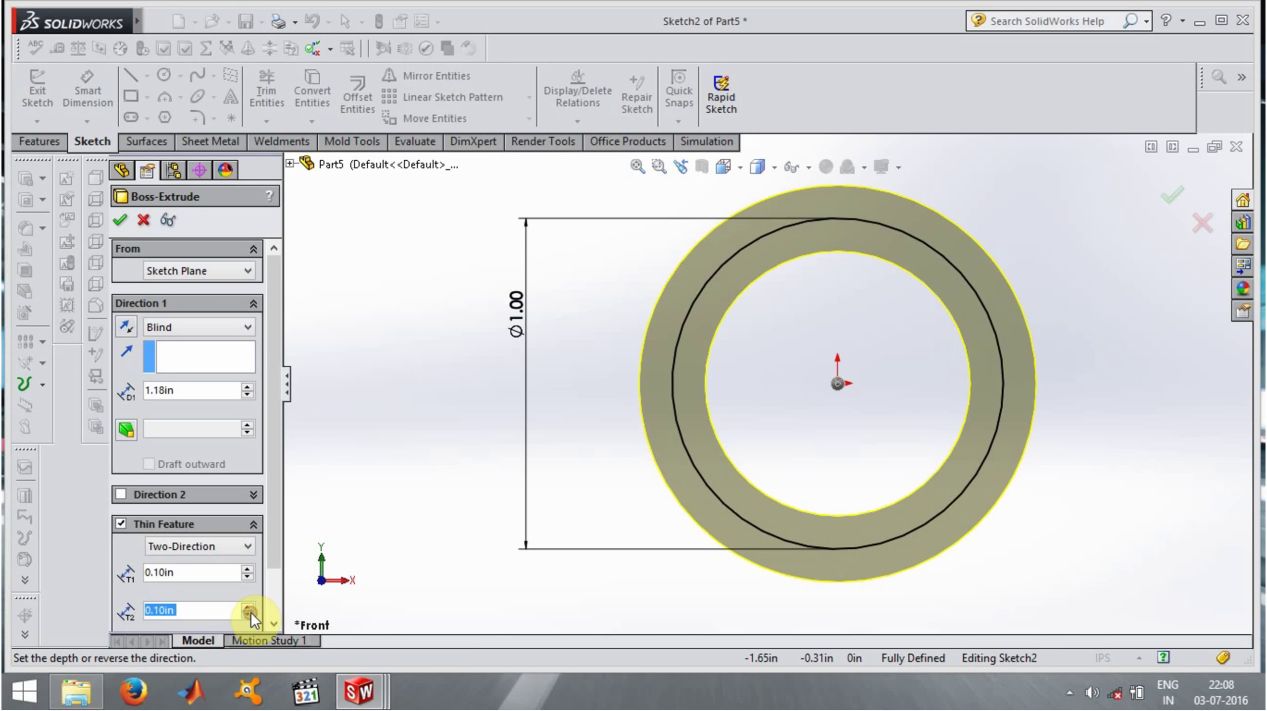
Switch the thin feature to Mid-Plane and set its wall thickness to 0.20 in
{"action": "left_click", "coordinate": [229, 544]}
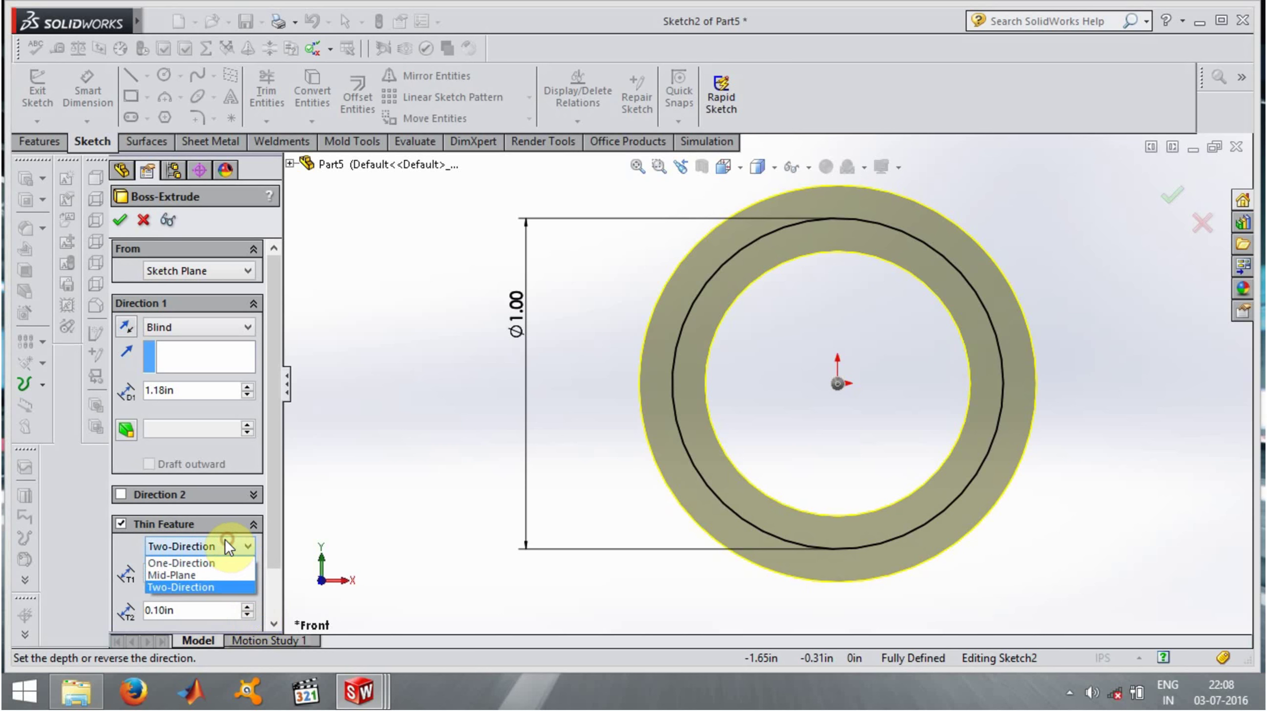
{"action": "left_click", "coordinate": [220, 576]}
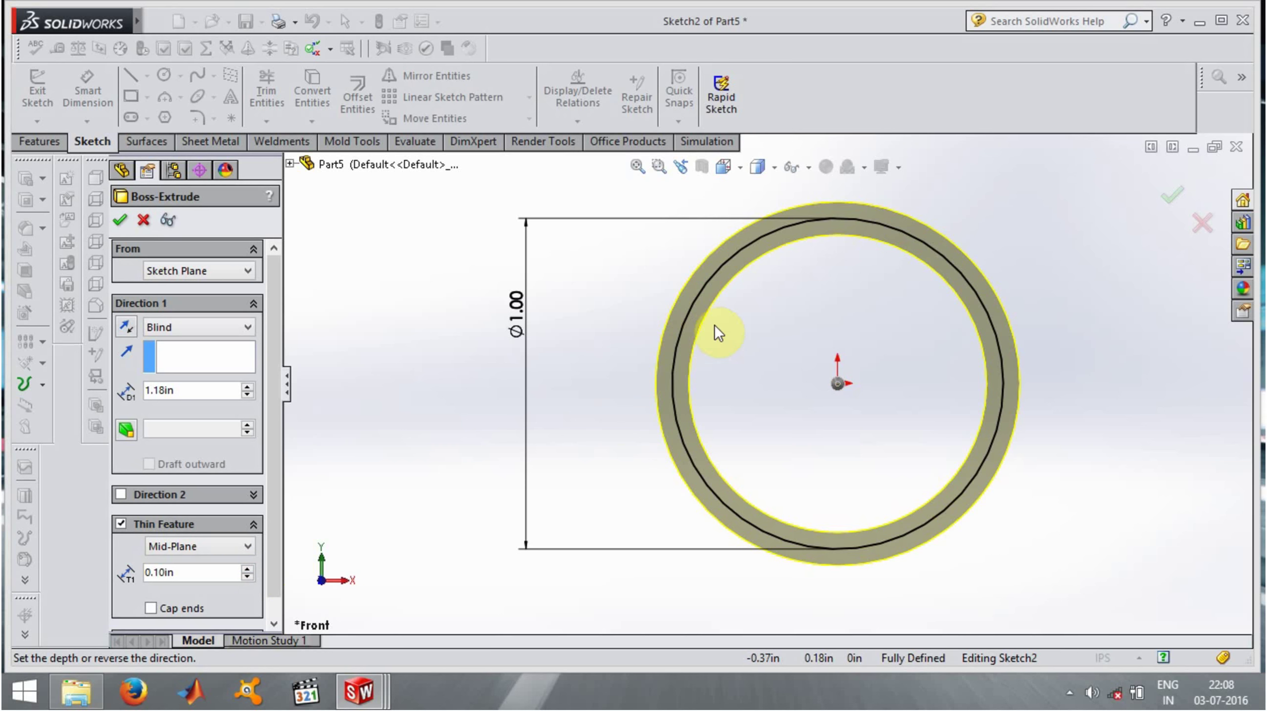
{"action": "left_click", "coordinate": [253, 568]}
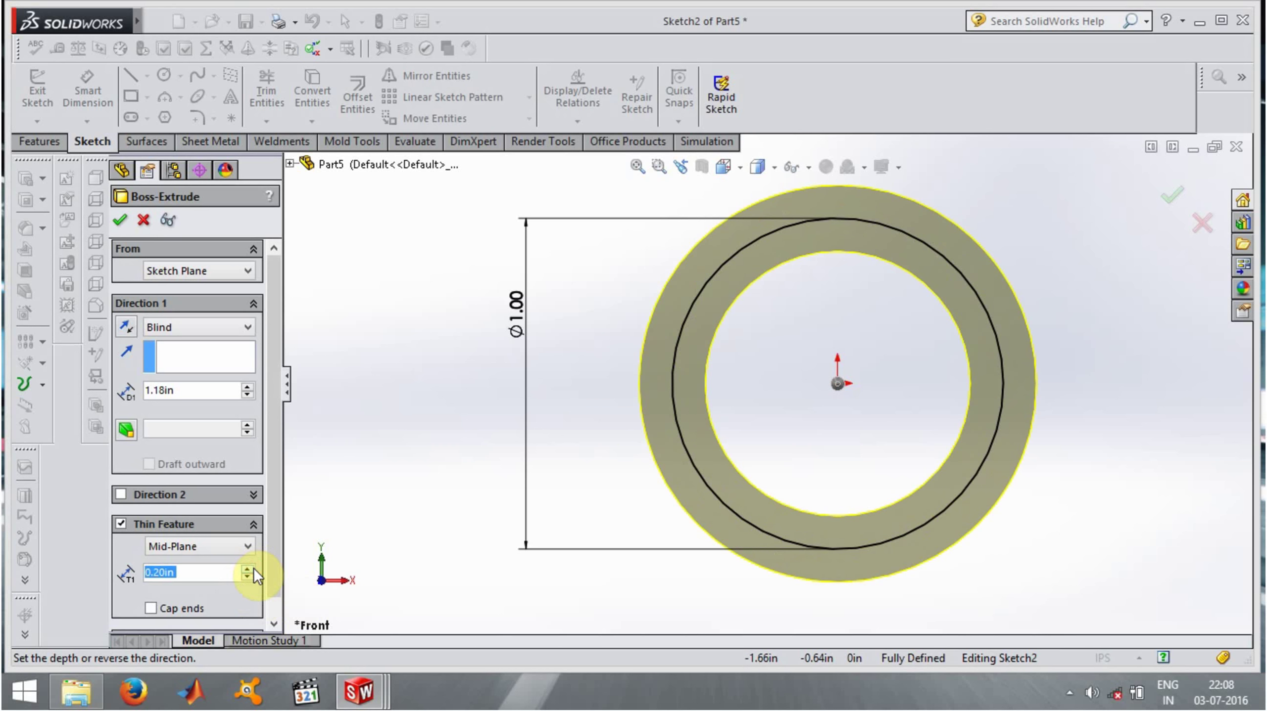
{"action": "left_click", "coordinate": [252, 568]}
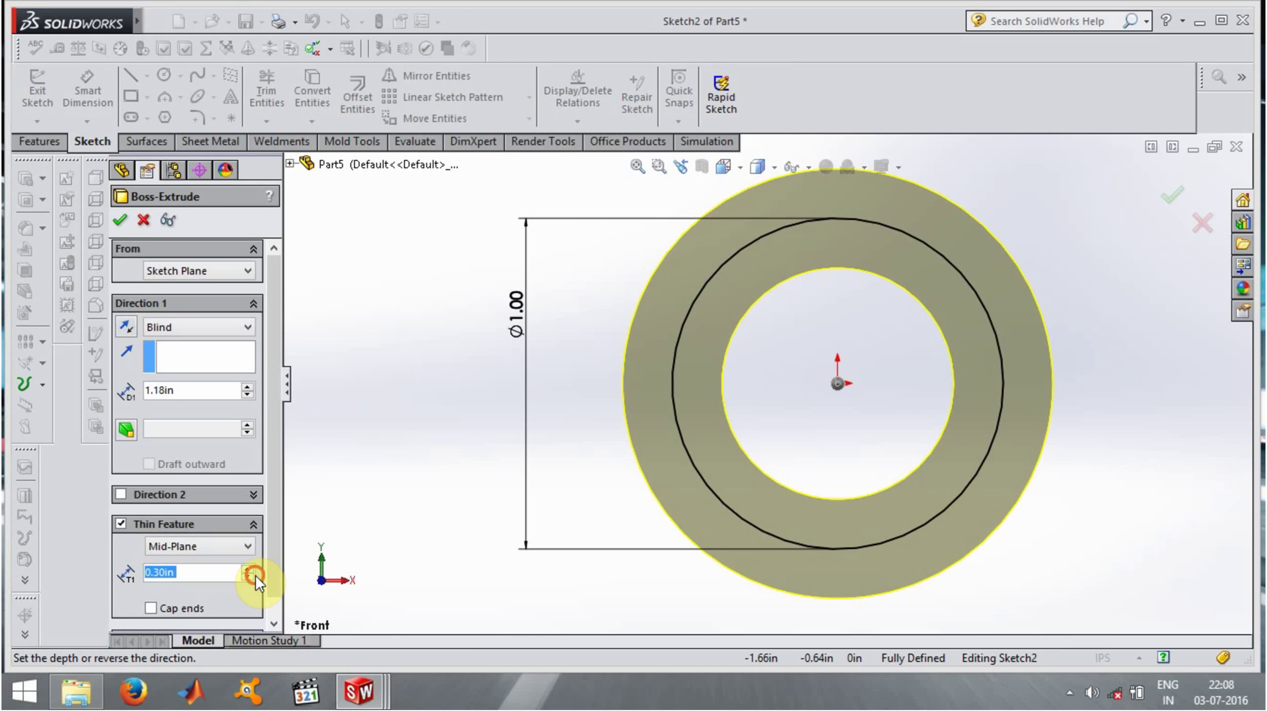
{"action": "left_click", "coordinate": [251, 577]}
Lengthen the thin extrusion's blind depth to about 2.78 in
{"action": "middle_click_drag", "start_coordinate": [611, 517], "coordinate": [680, 400]}
{"action": "left_click_drag", "start_coordinate": [680, 400], "coordinate": [570, 437]}
{"action": "middle_click_drag", "start_coordinate": [570, 437], "coordinate": [543, 458]}
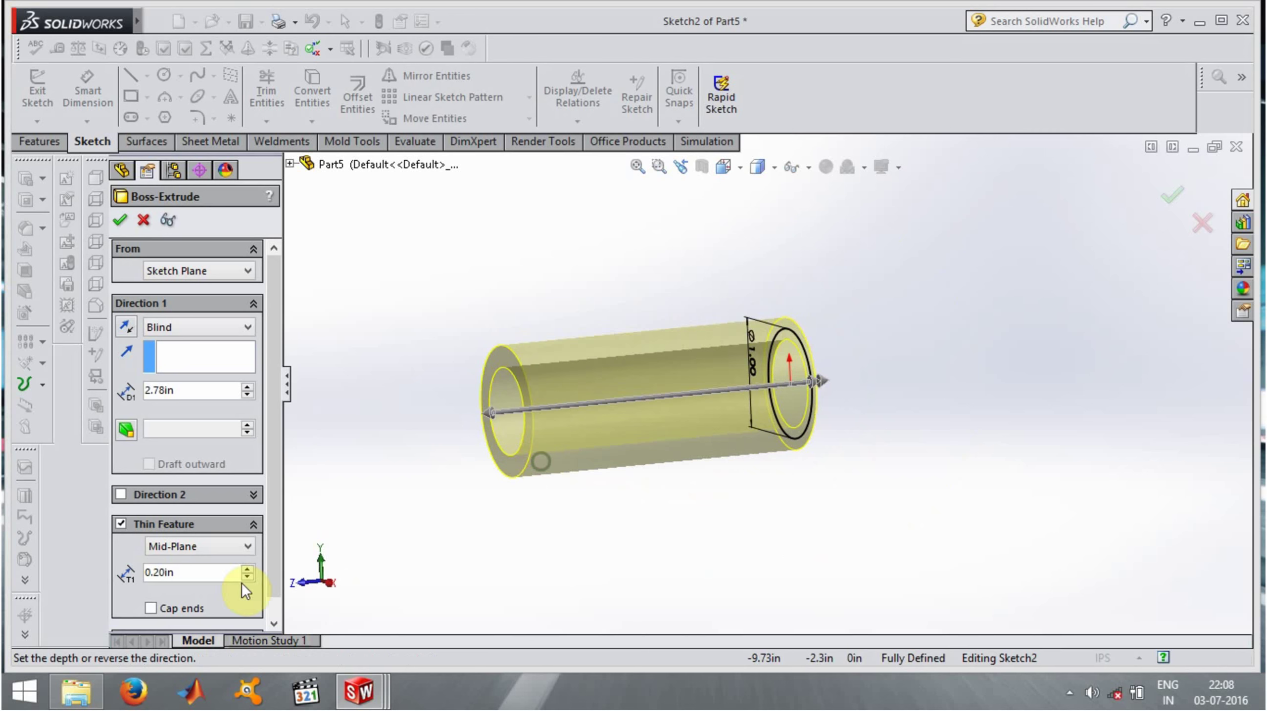
Cap both ends of the thin tube with a 0.20 in cap thickness and accept the extrusion
{"action": "left_click", "coordinate": [151, 609]}
{"action": "middle_click_drag", "start_coordinate": [498, 541], "coordinate": [466, 531]}
{"action": "scroll", "coordinate": [786, 398], "scroll_direction": "down", "scroll_amount": 4}
{"action": "middle_click_drag", "start_coordinate": [786, 399], "coordinate": [749, 376]}
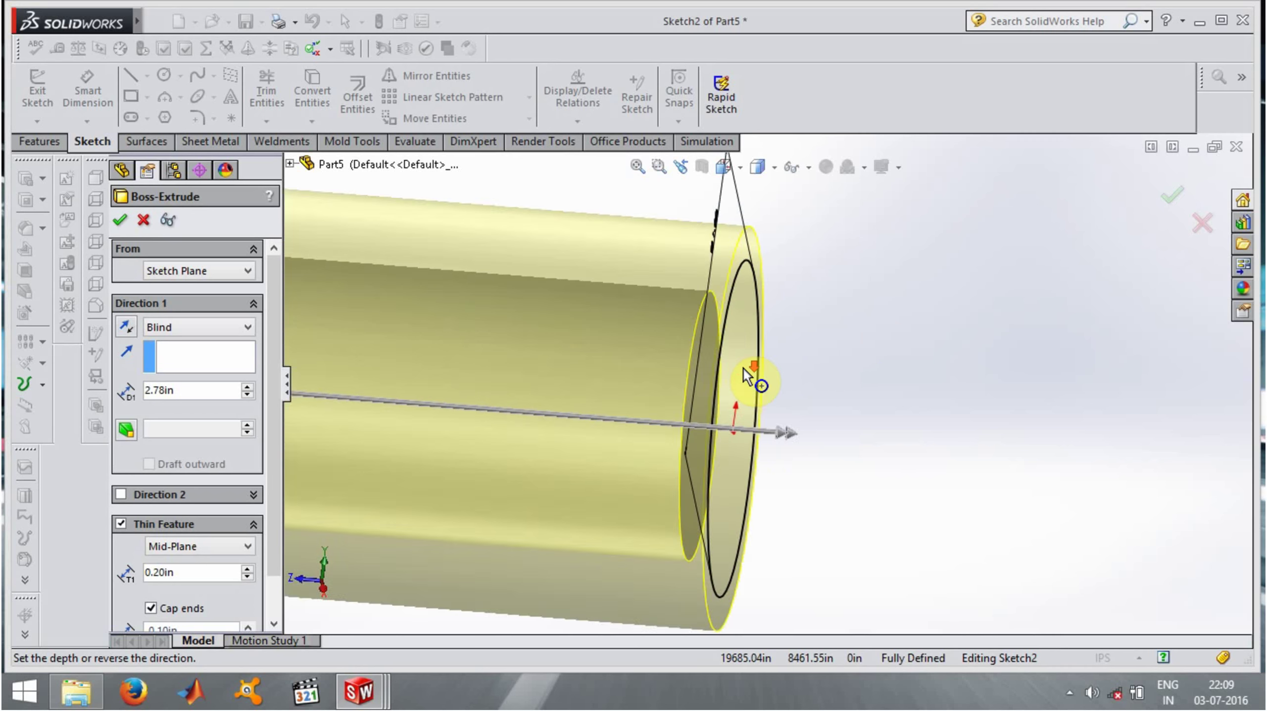
{"action": "scroll", "coordinate": [735, 362], "scroll_direction": "down", "scroll_amount": 3}
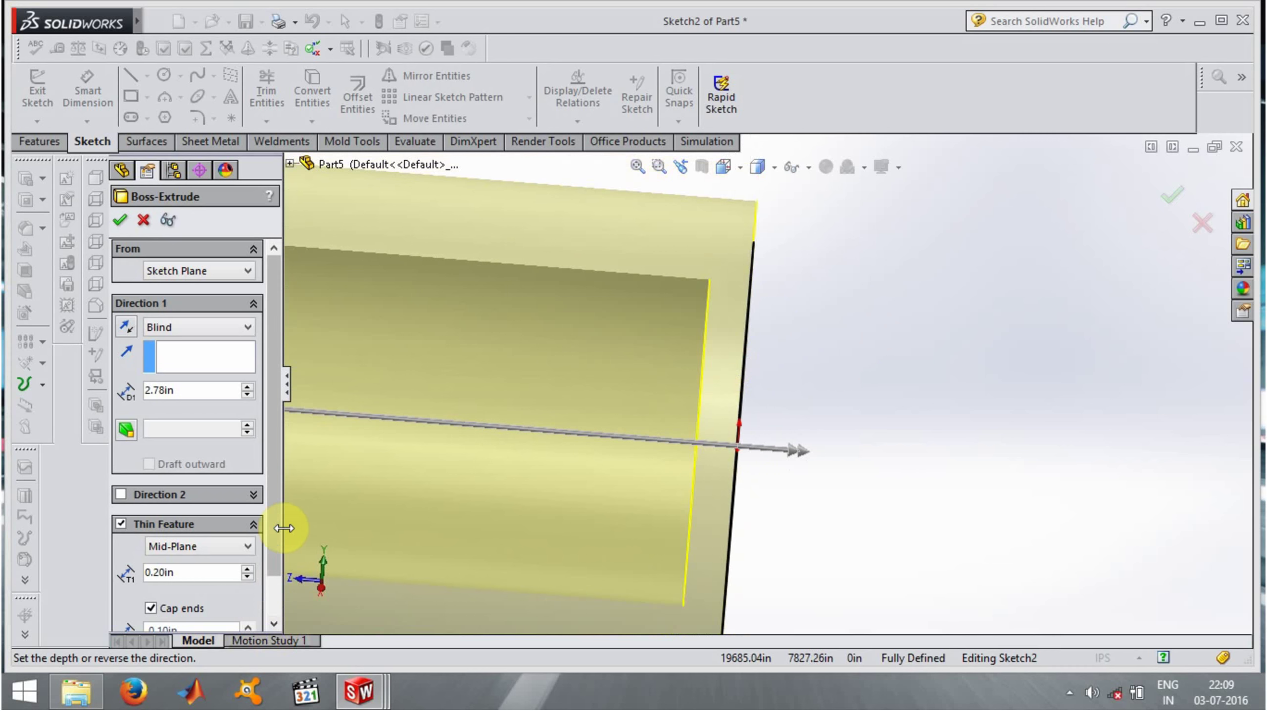
{"action": "scroll", "coordinate": [243, 560], "scroll_direction": "down", "scroll_amount": 2}
{"action": "left_click", "coordinate": [247, 576]}
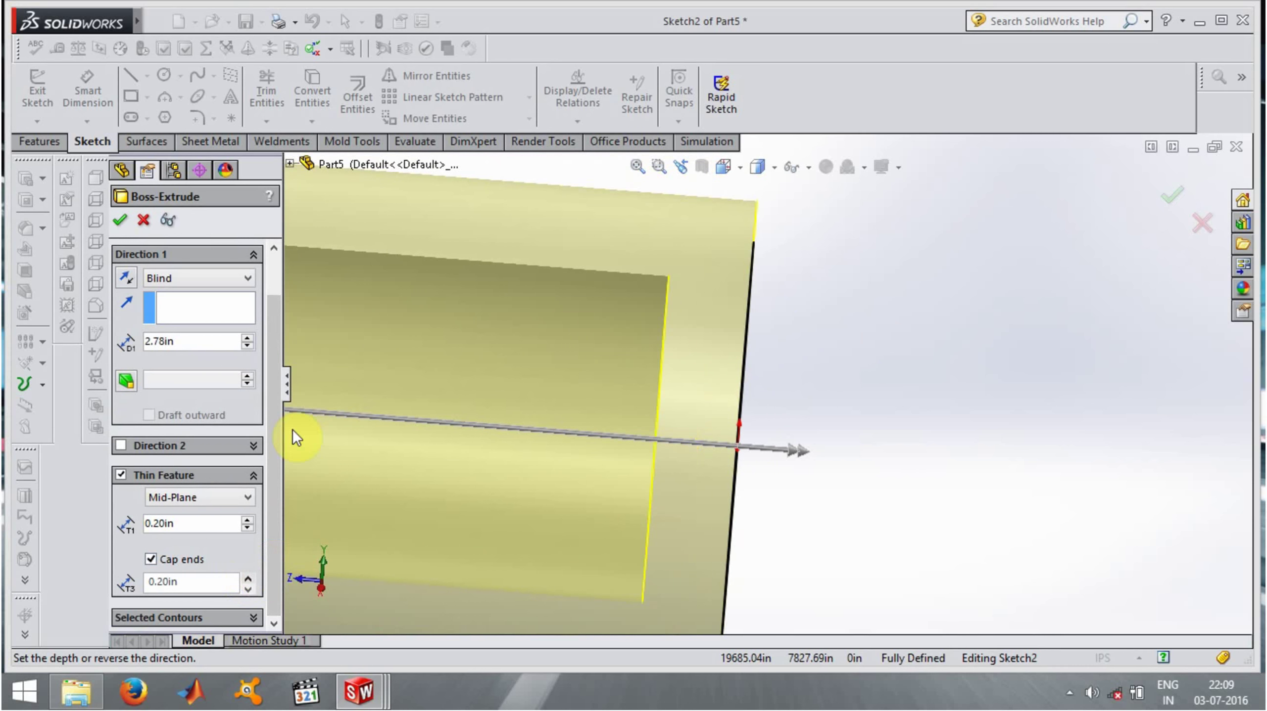
{"action": "left_click", "coordinate": [120, 218]}
Cut the capped tube open with a section view on the Top Plane
{"action": "key", "text": "f"}
{"action": "middle_click_drag", "start_coordinate": [673, 444], "coordinate": [694, 460]}
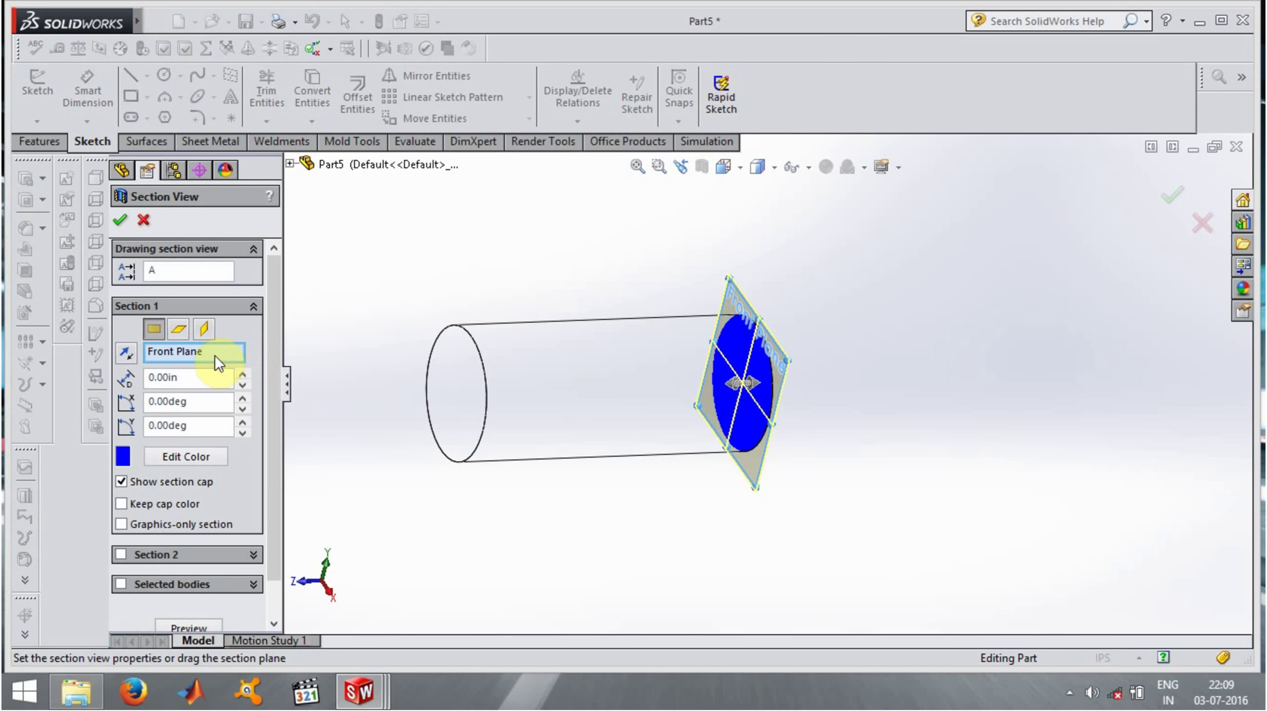
{"action": "left_click", "coordinate": [181, 330]}
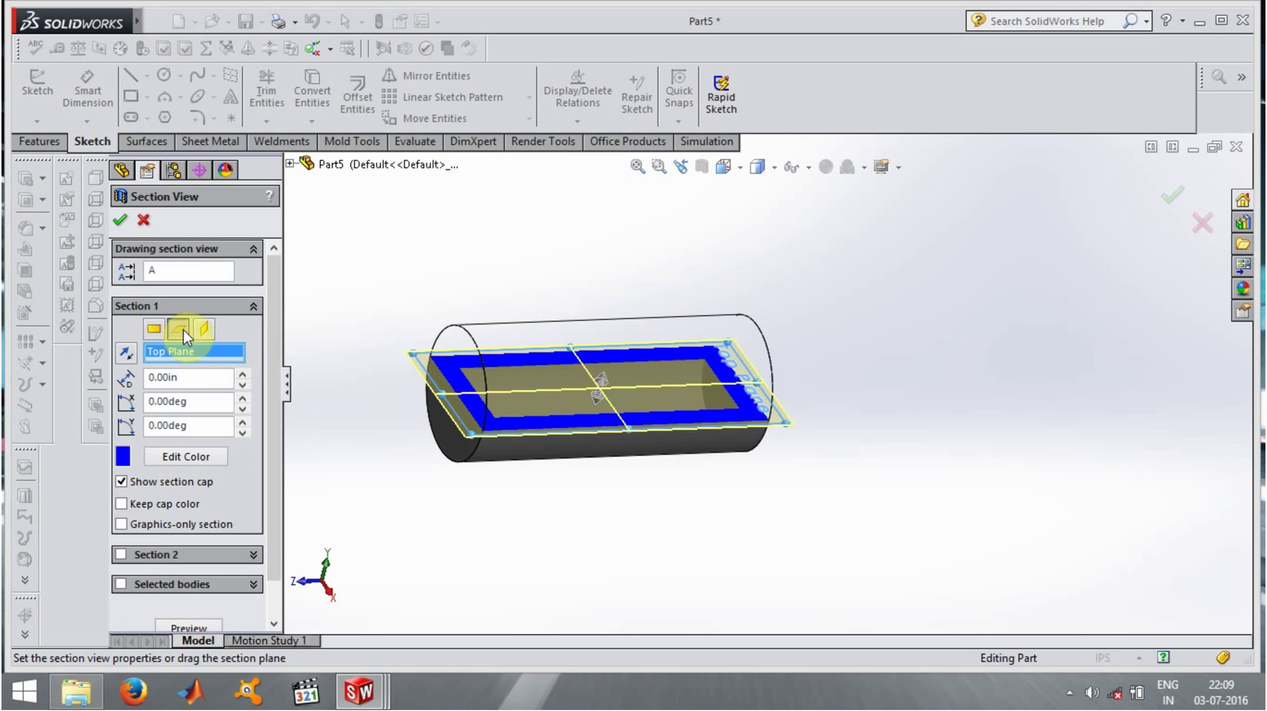
{"action": "left_click", "coordinate": [120, 221]}
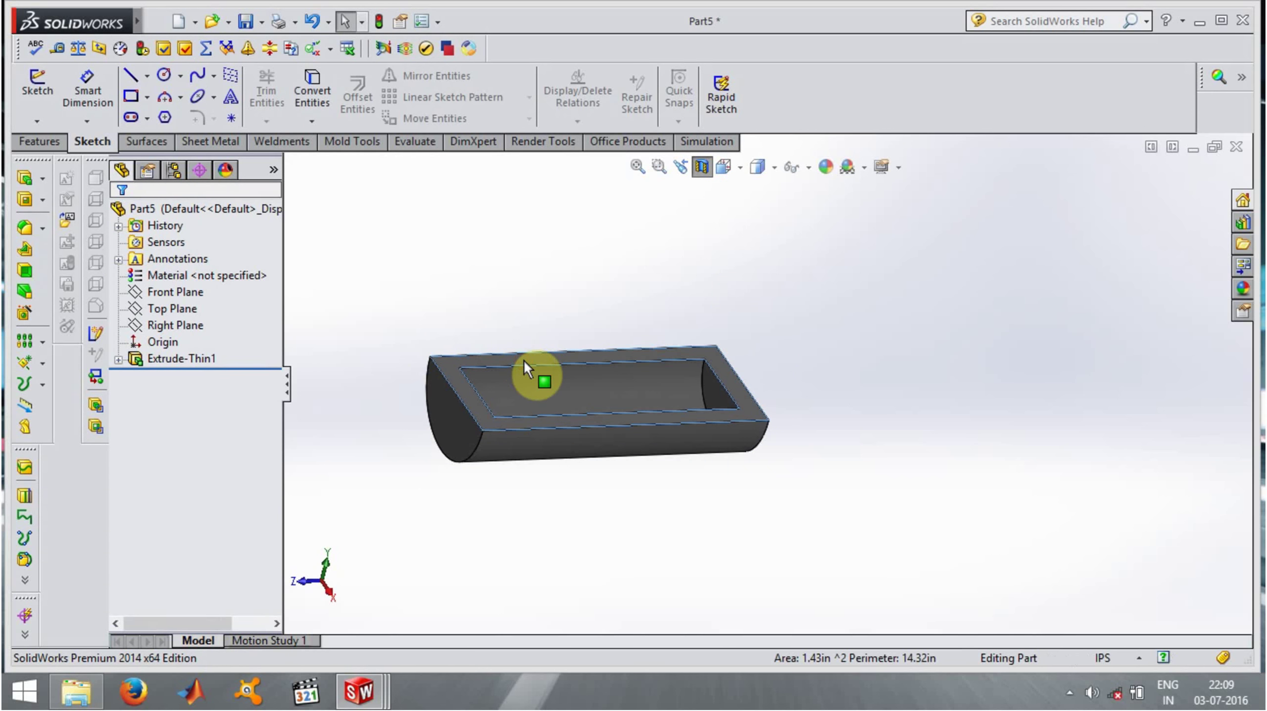
View the sectioned tube facing its cut side and examine the hollow interior and the end caps
{"action": "key", "text": "ctrl+8"}
{"action": "left_click", "coordinate": [836, 332]}
{"action": "left_click", "coordinate": [120, 220]}
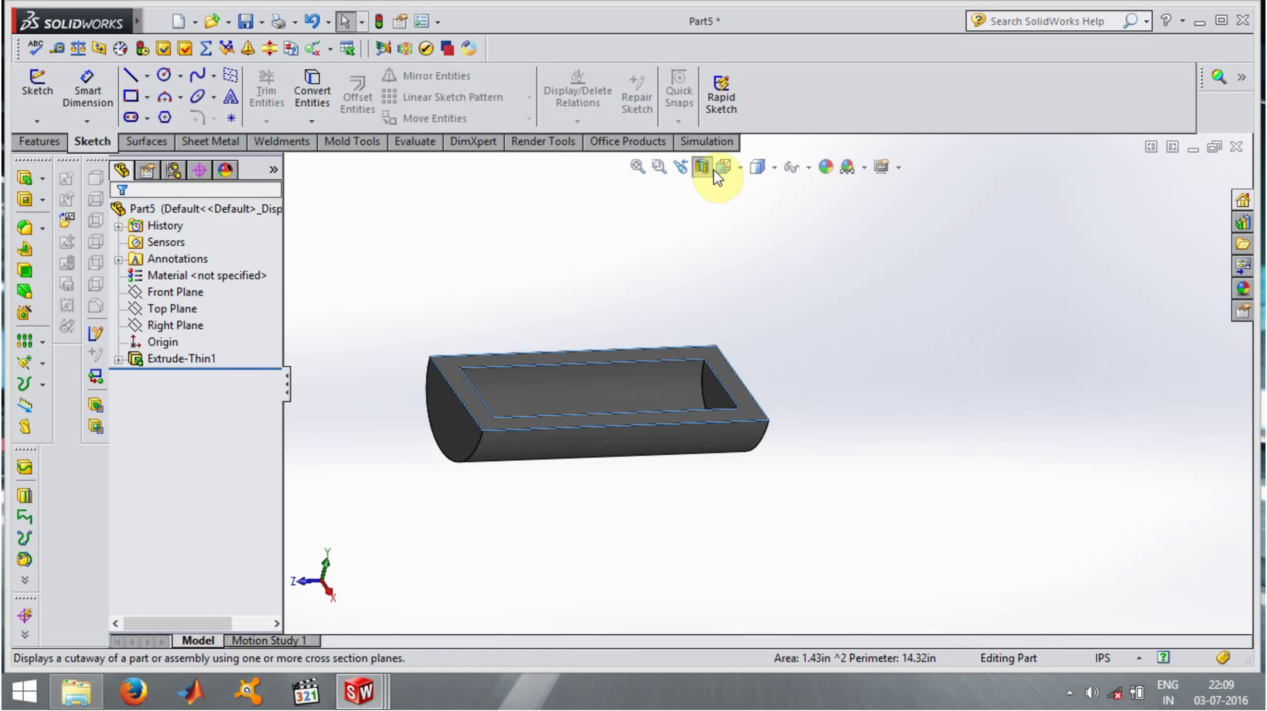
{"action": "left_click", "coordinate": [738, 167]}
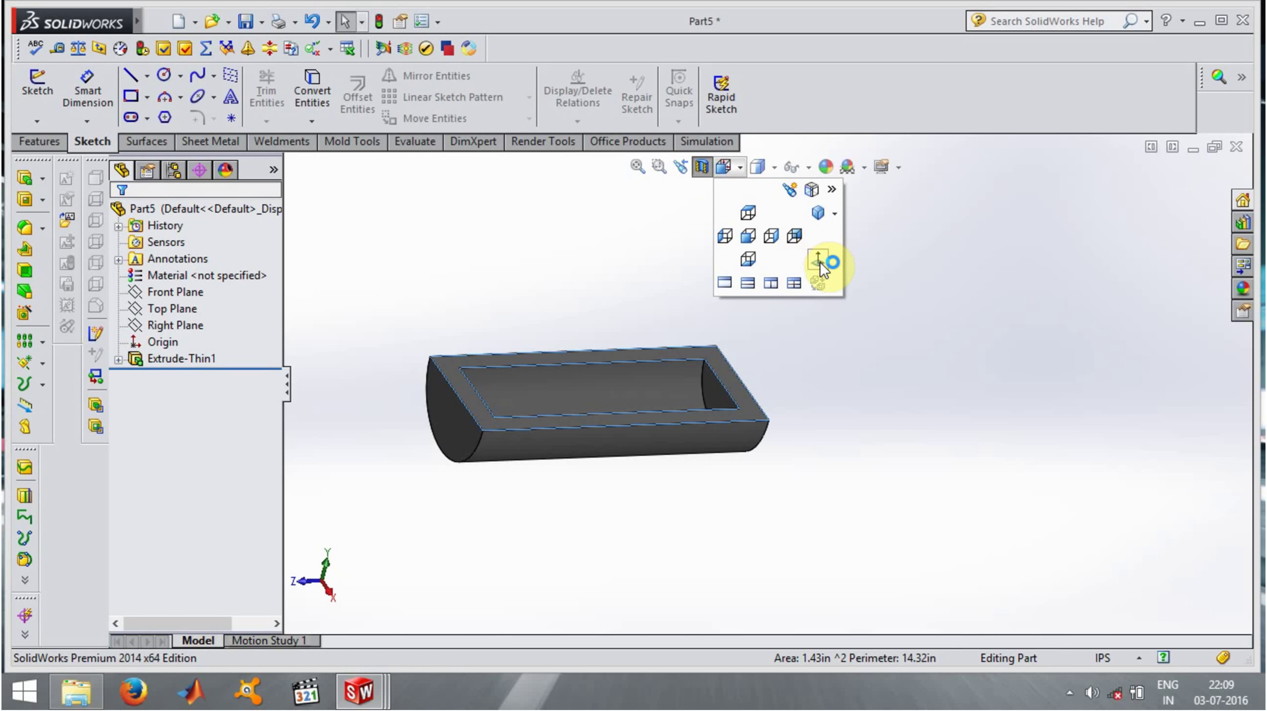
{"action": "left_click", "coordinate": [819, 262]}
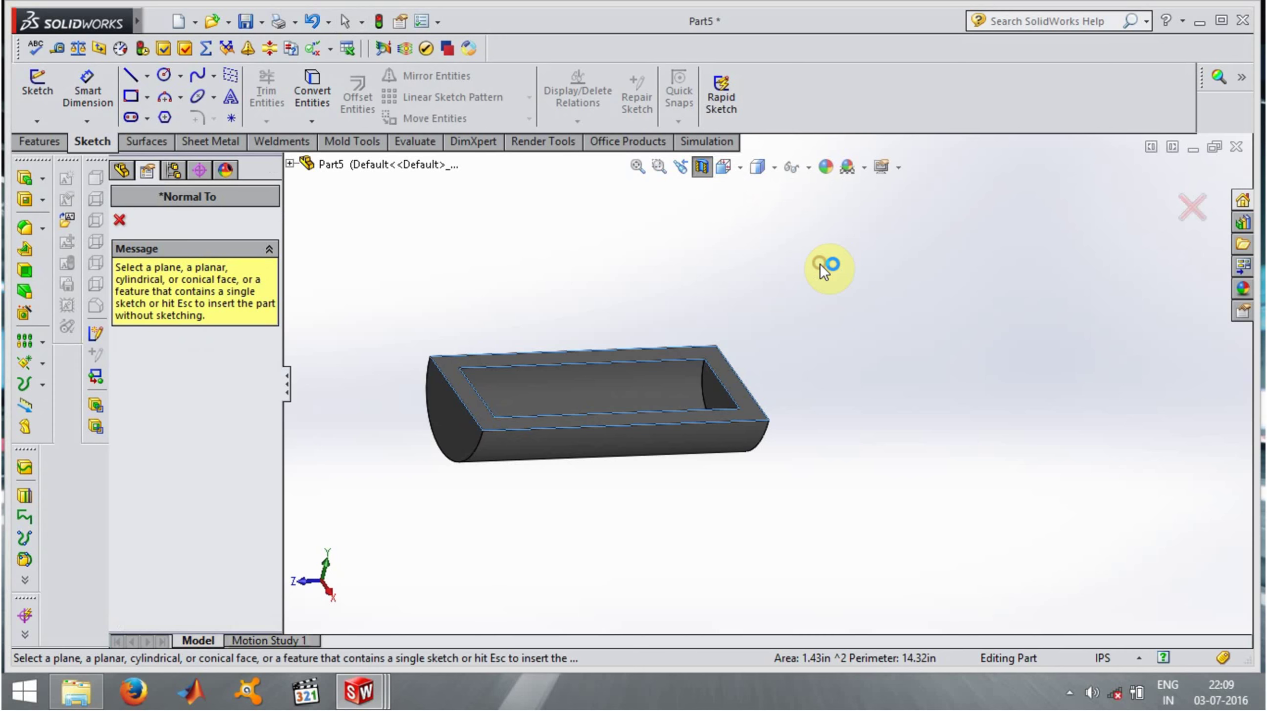
{"action": "left_click", "coordinate": [542, 387]}
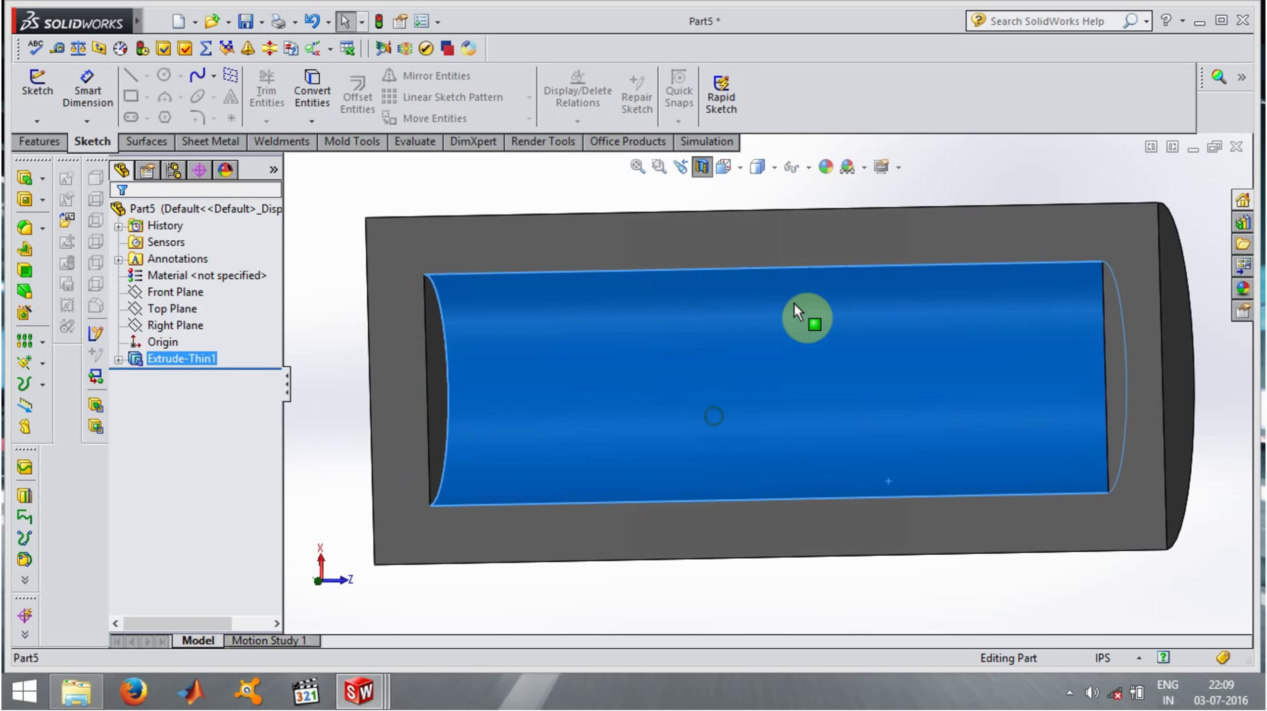
{"action": "left_click", "coordinate": [892, 168]}
{"action": "left_click", "coordinate": [320, 340]}
{"action": "middle_click_drag", "start_coordinate": [321, 341], "coordinate": [495, 397]}
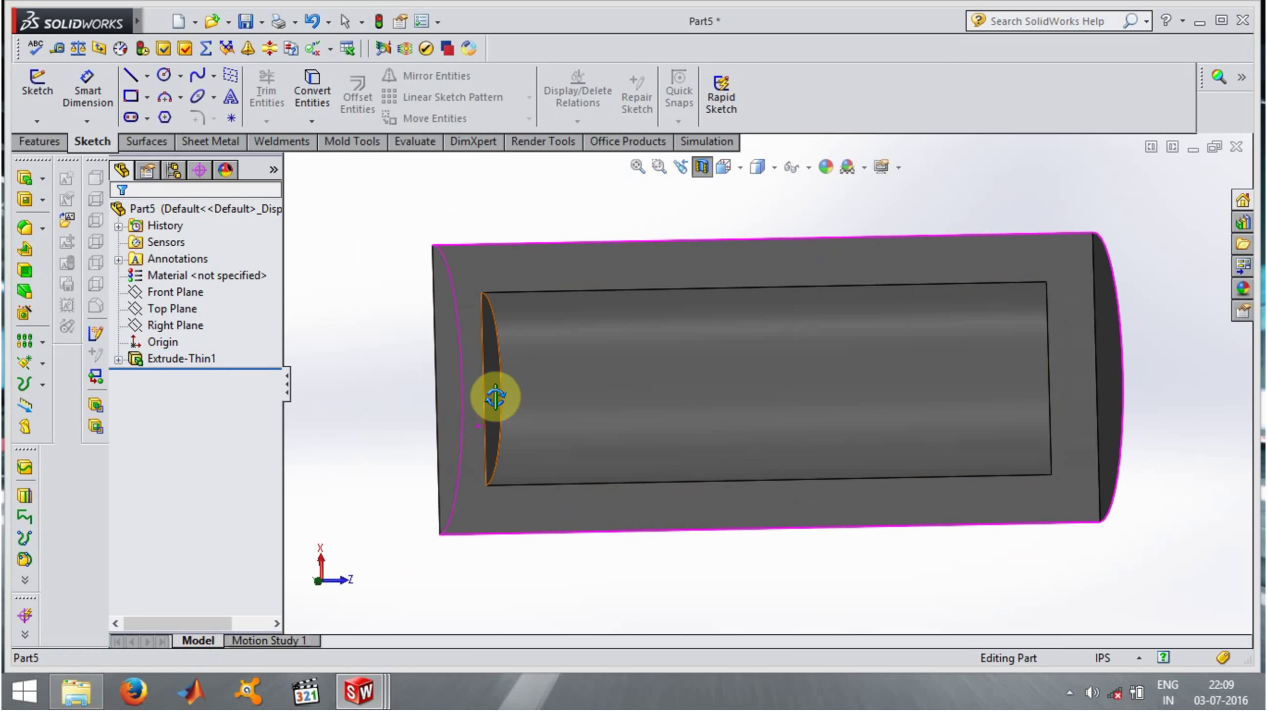
{"action": "left_click_drag", "start_coordinate": [452, 399], "coordinate": [402, 345]}
{"action": "key", "text": "Escape"}
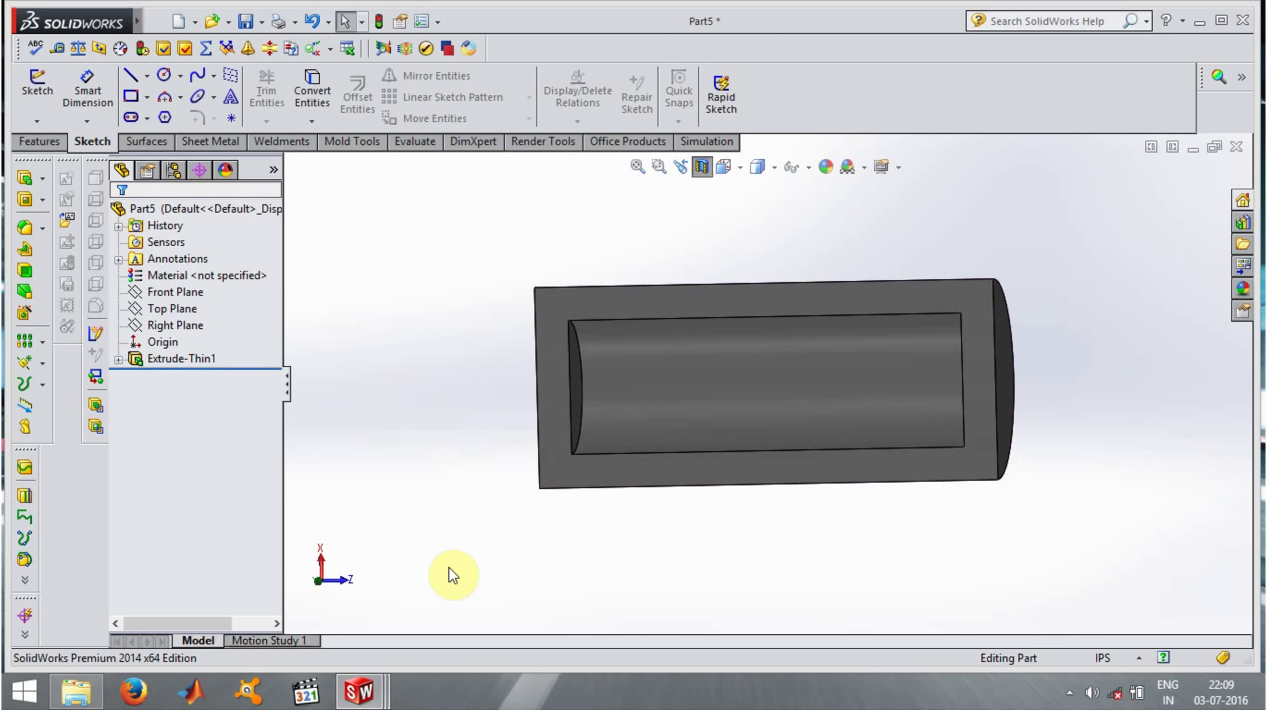
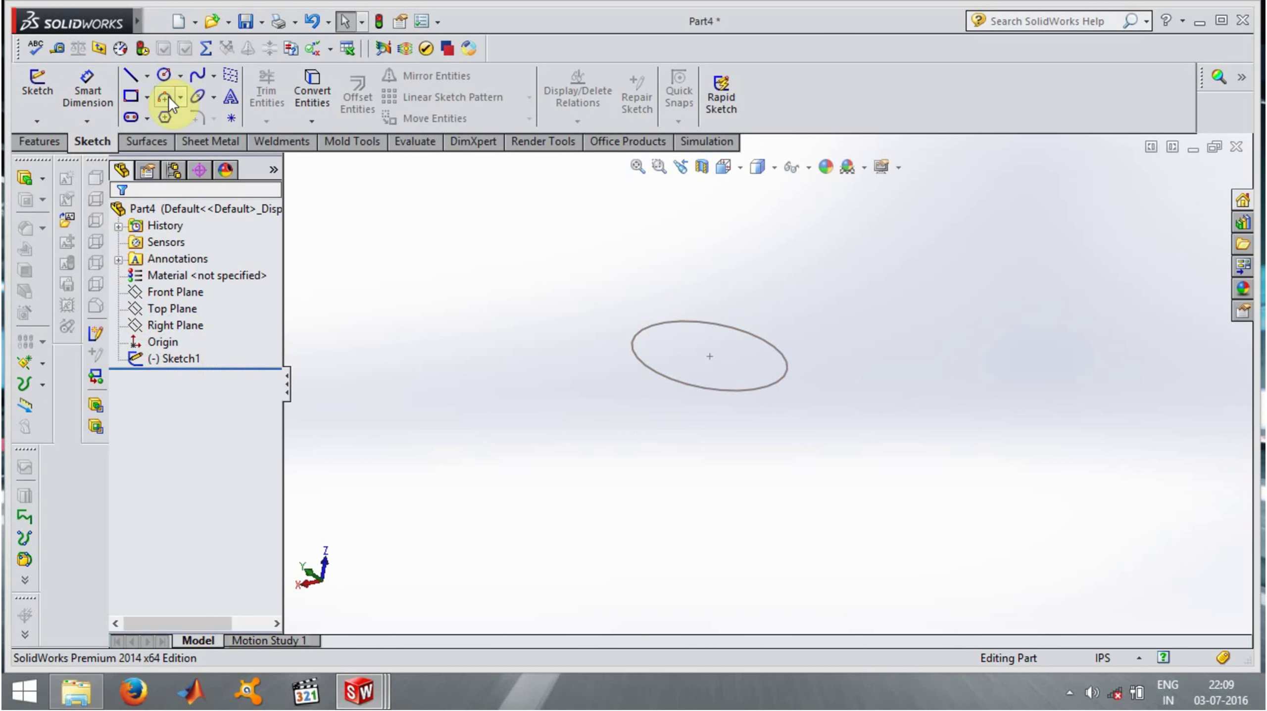
Sketch a diagonal centerline from the origin on the Top Plane of Part4 and exit the sketch
{"action": "left_click", "coordinate": [174, 292]}
{"action": "left_click", "coordinate": [175, 310]}
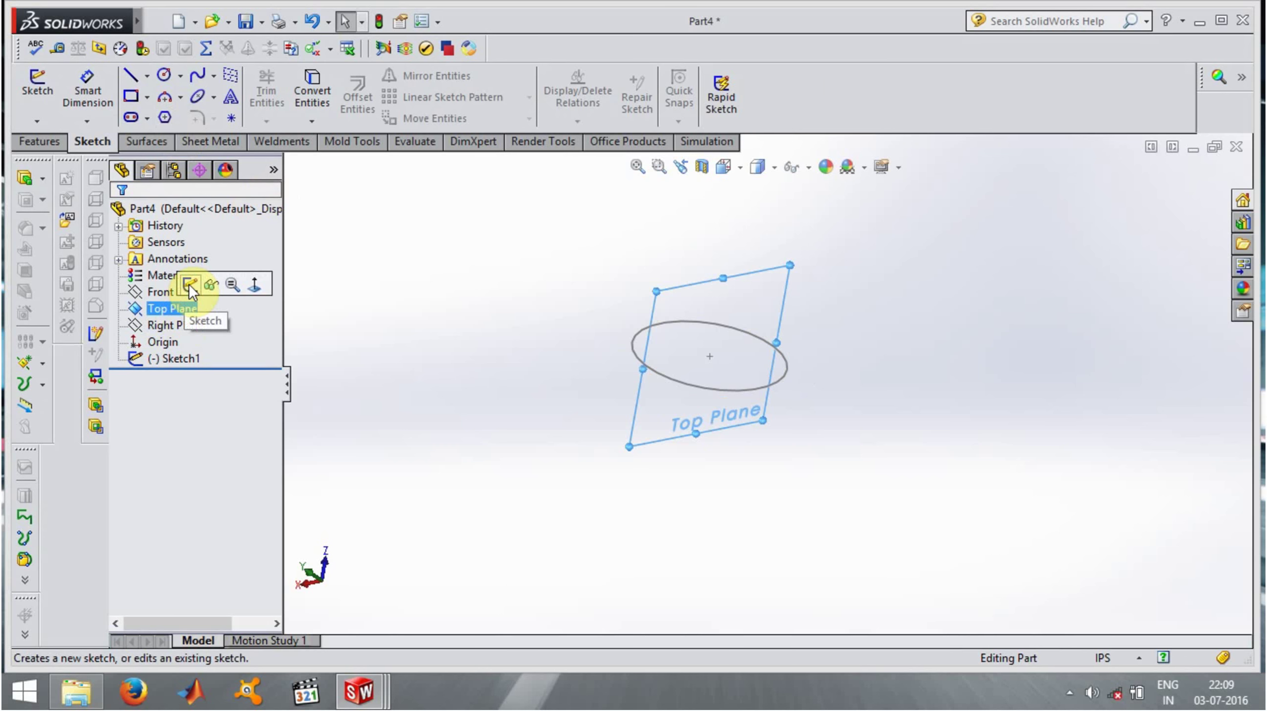
{"action": "left_click", "coordinate": [188, 284]}
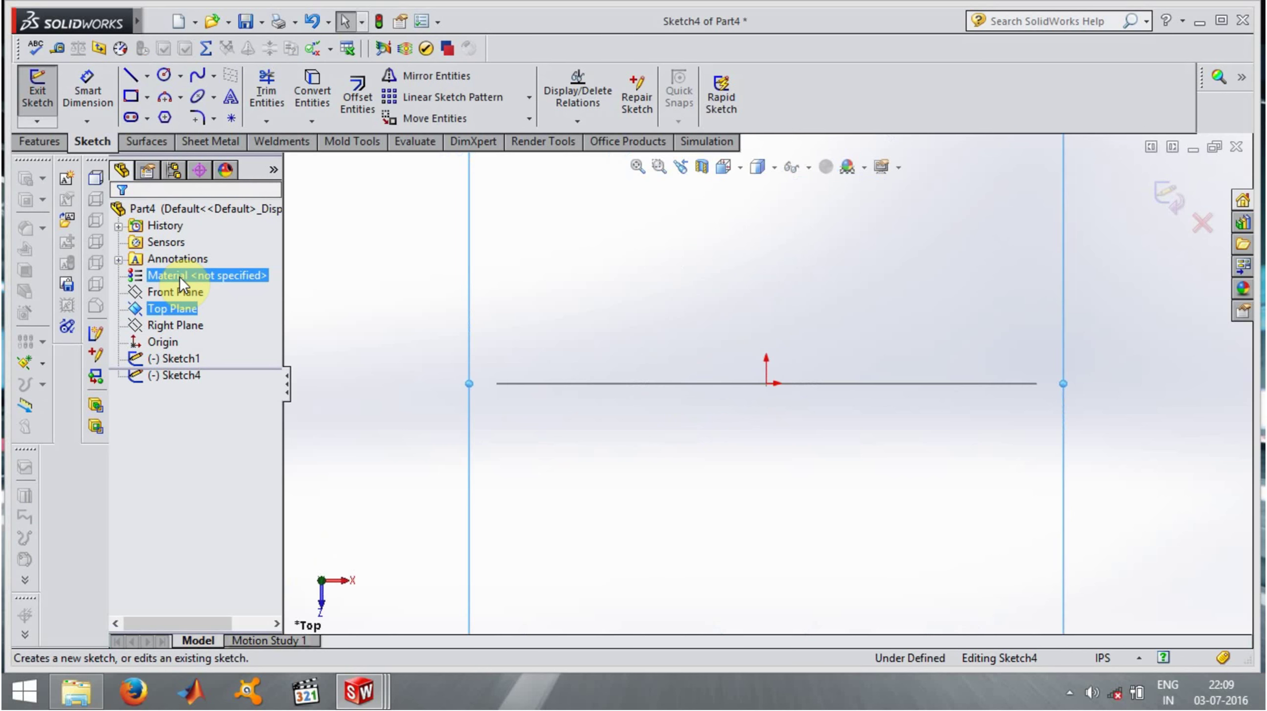
{"action": "left_click", "coordinate": [147, 75]}
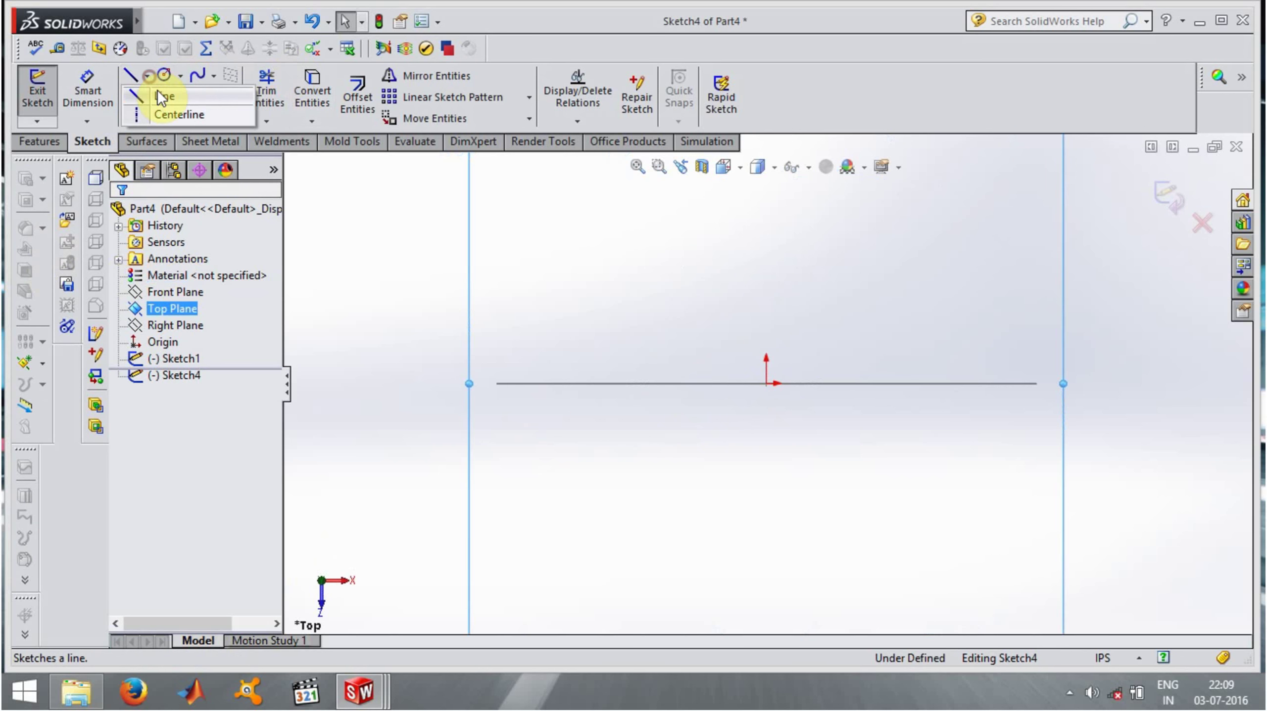
{"action": "left_click", "coordinate": [168, 114]}
{"action": "left_click", "coordinate": [766, 384]}
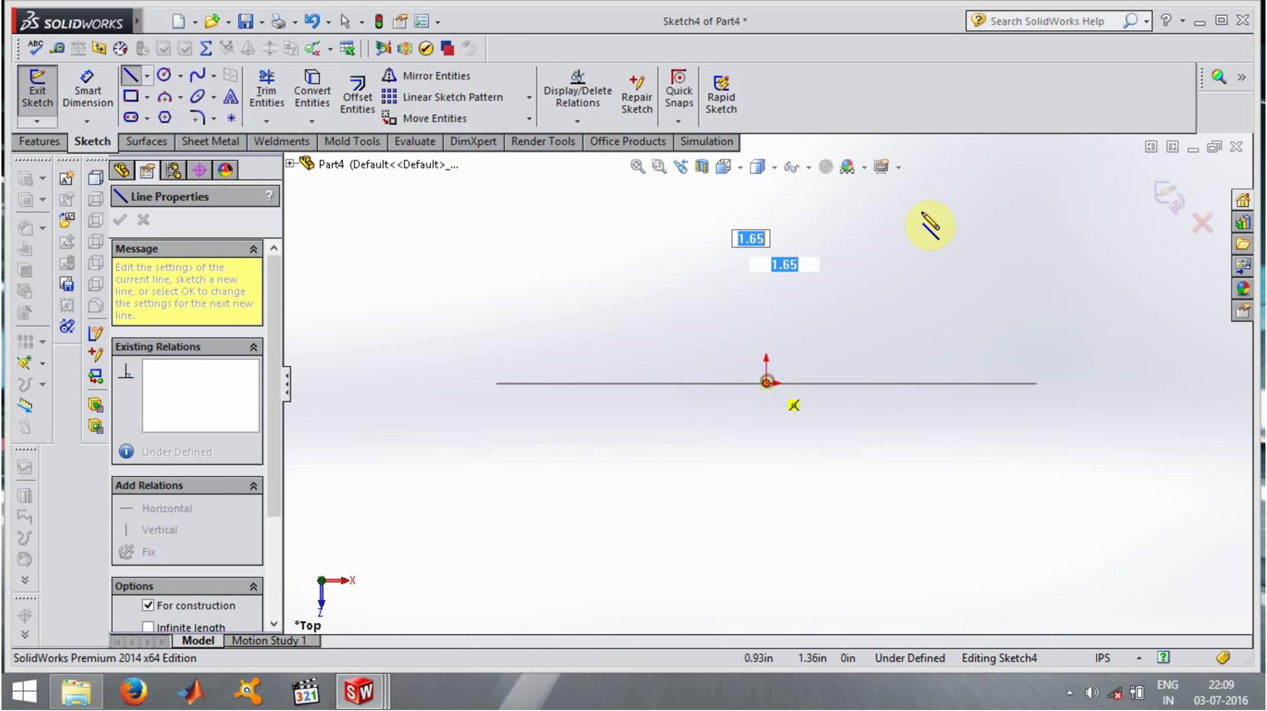
{"action": "left_click", "coordinate": [958, 192]}
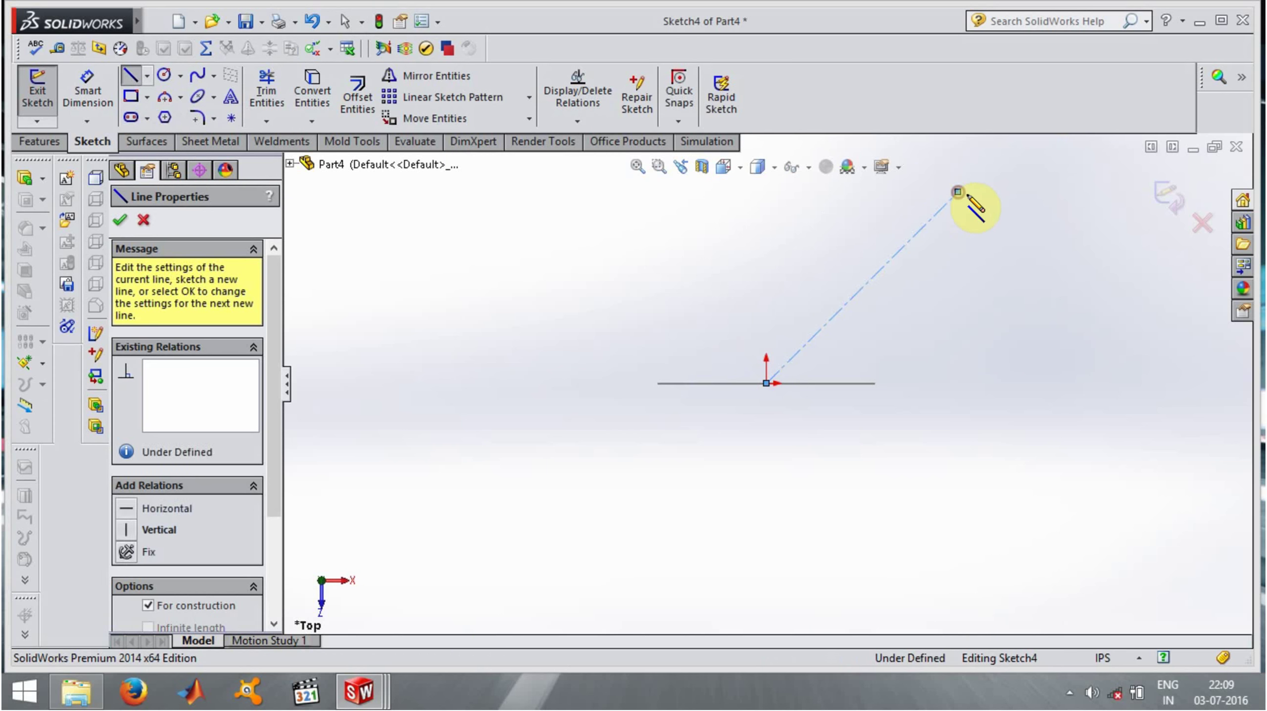
{"action": "left_click", "coordinate": [1166, 193]}
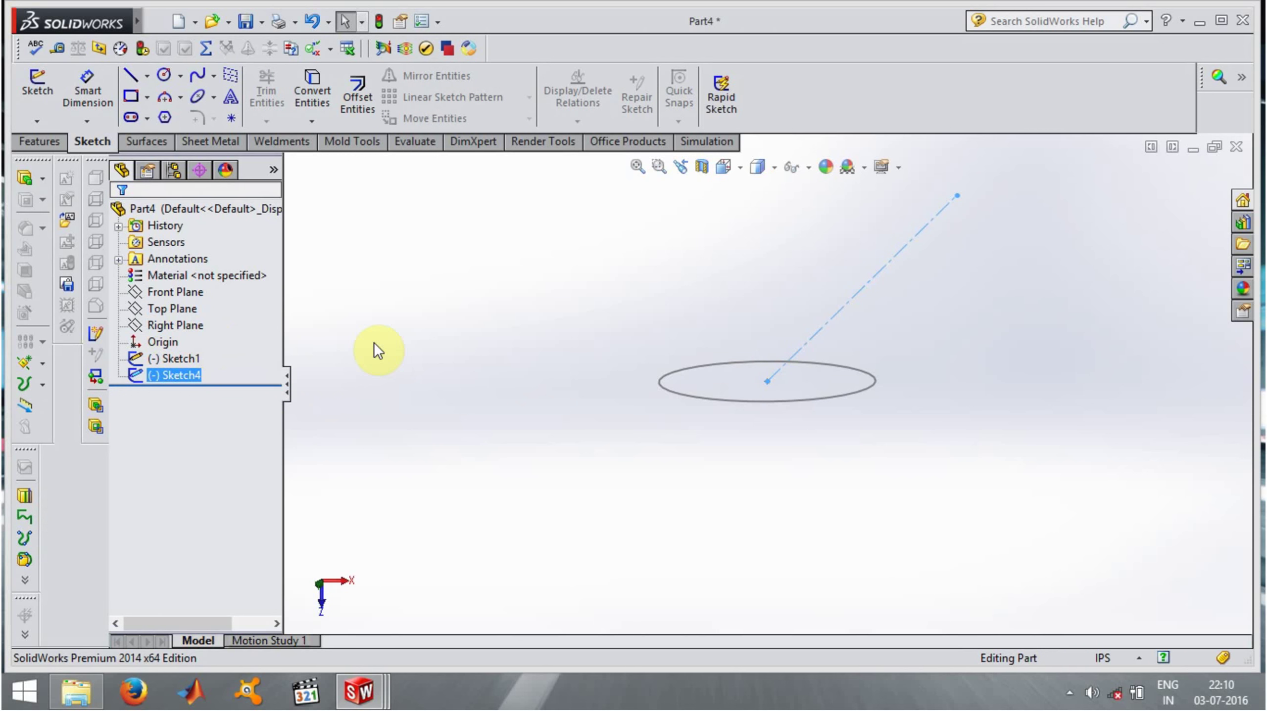
{"action": "left_click", "coordinate": [26, 179]}
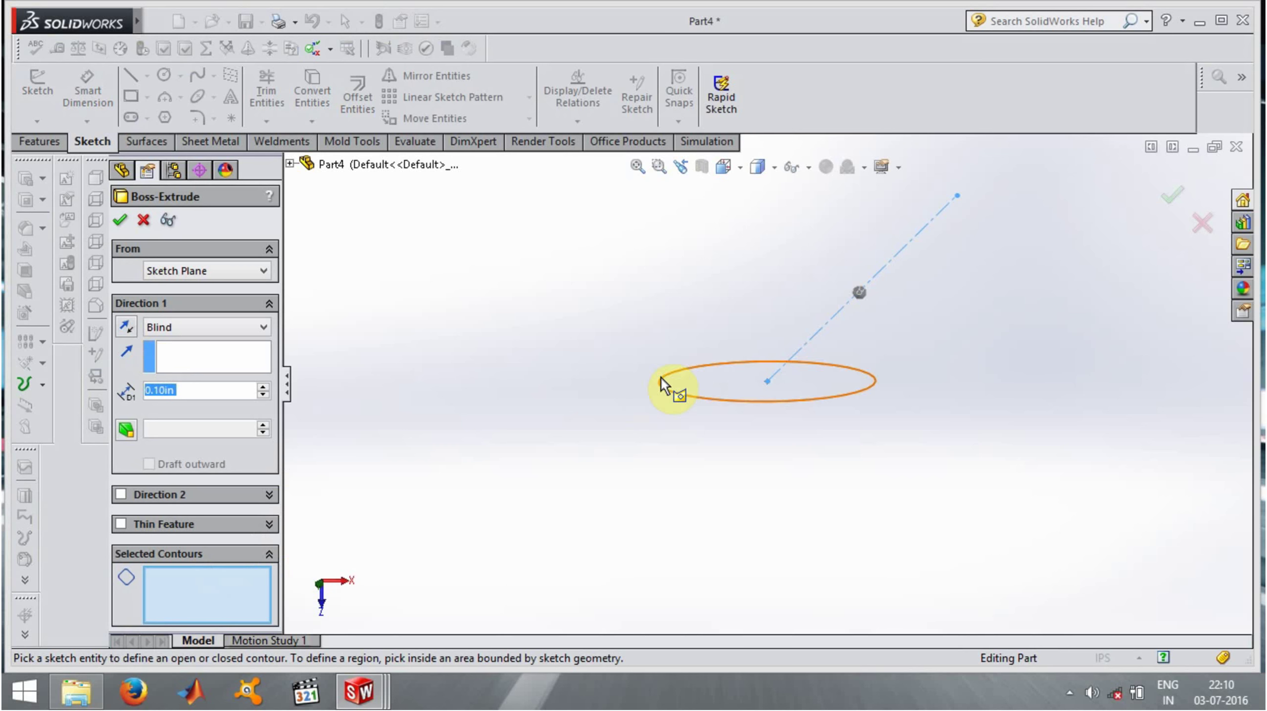
{"action": "left_click", "coordinate": [696, 398]}
{"action": "left_click", "coordinate": [145, 220]}
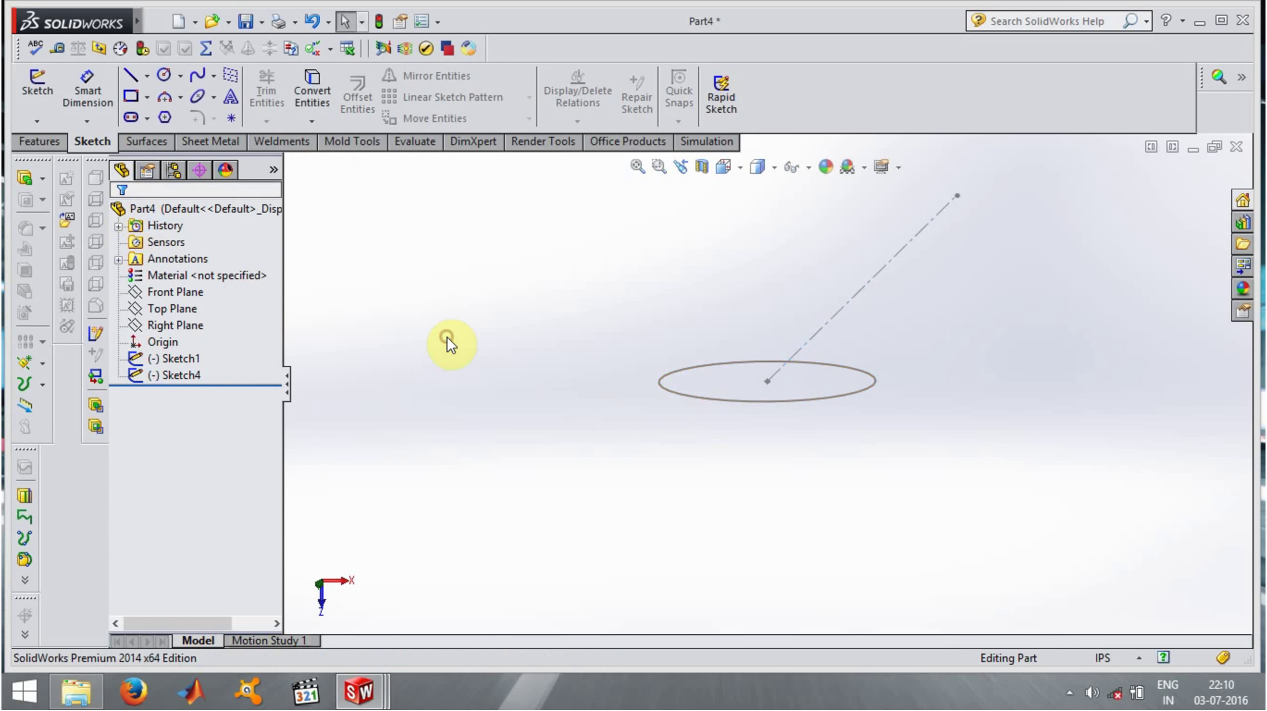
Try extruding the Sketch1 circle up to the free endpoint of the diagonal centerline, and remove that vertex selection
{"action": "left_click", "coordinate": [24, 181]}
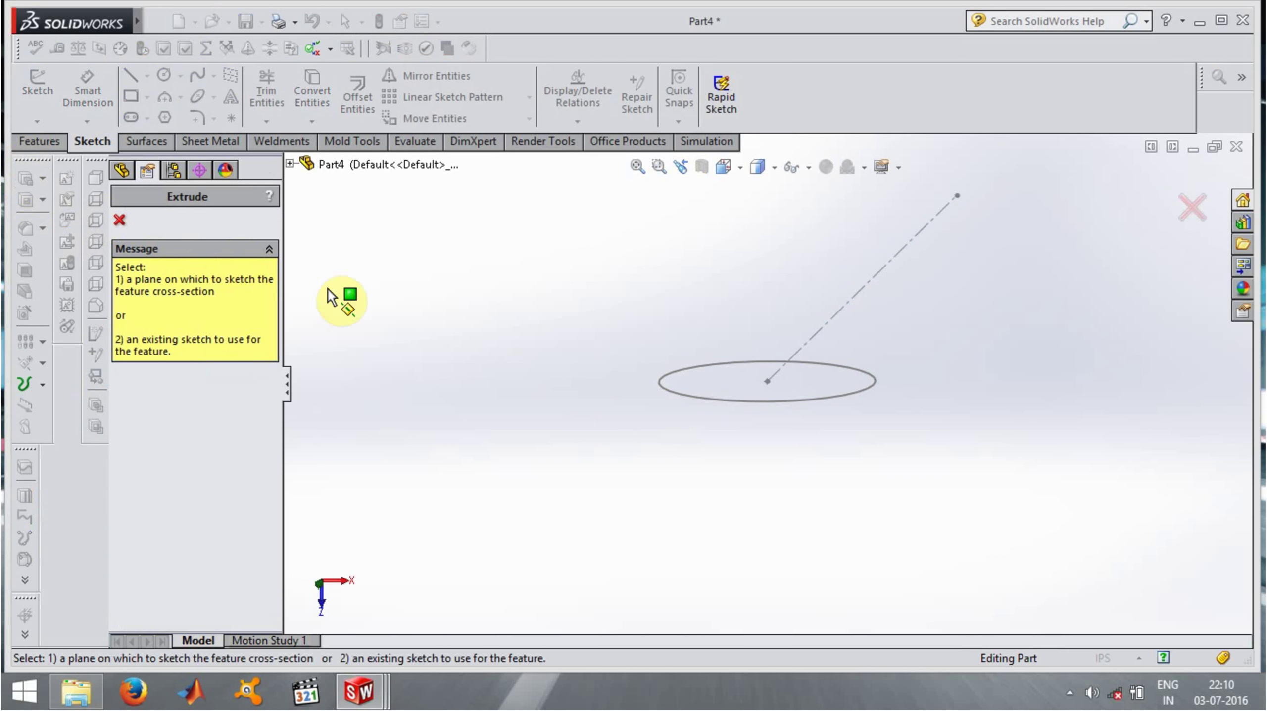
{"action": "left_click", "coordinate": [293, 165]}
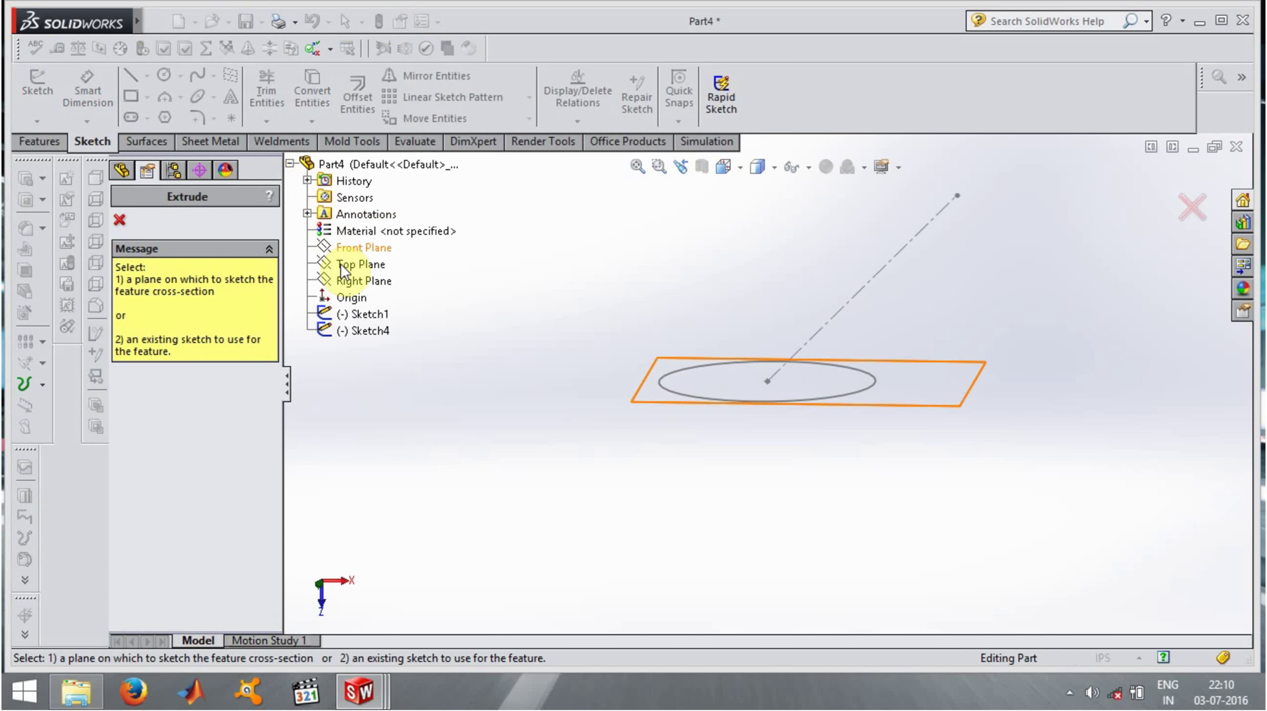
{"action": "left_click", "coordinate": [360, 313]}
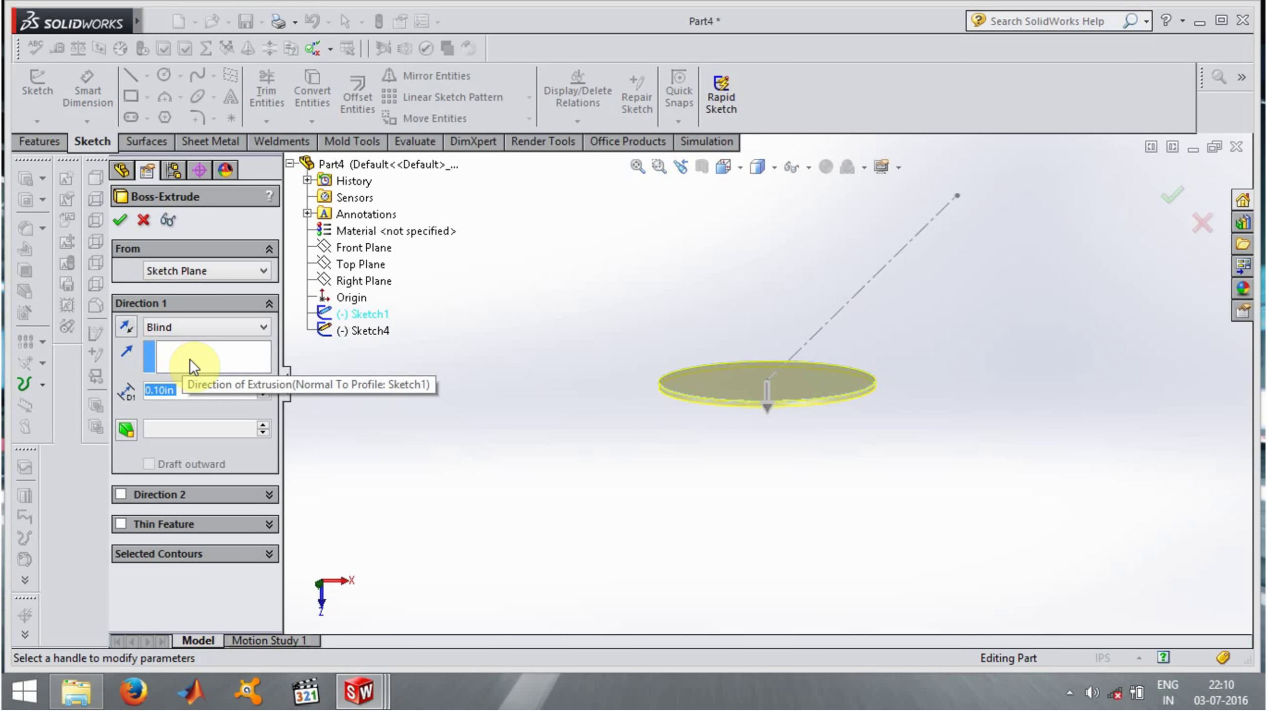
{"action": "left_click", "coordinate": [925, 227]}
{"action": "left_click", "coordinate": [916, 240]}
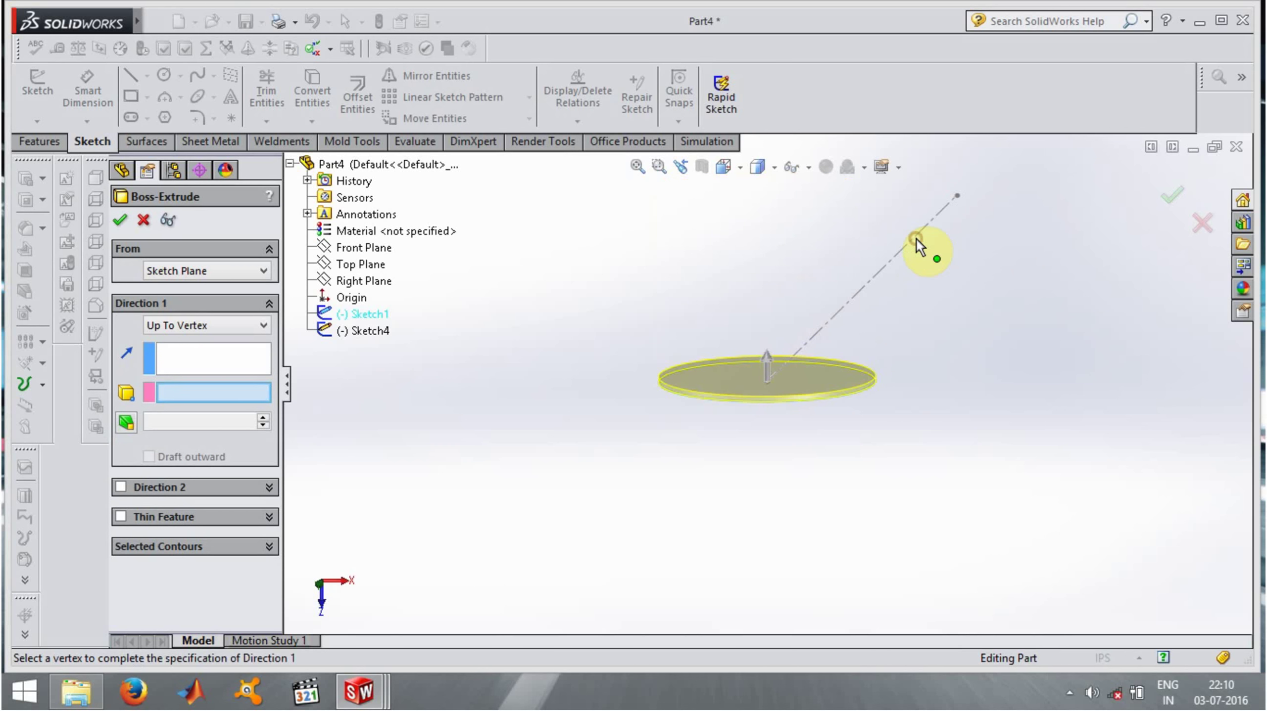
{"action": "left_click", "coordinate": [901, 259]}
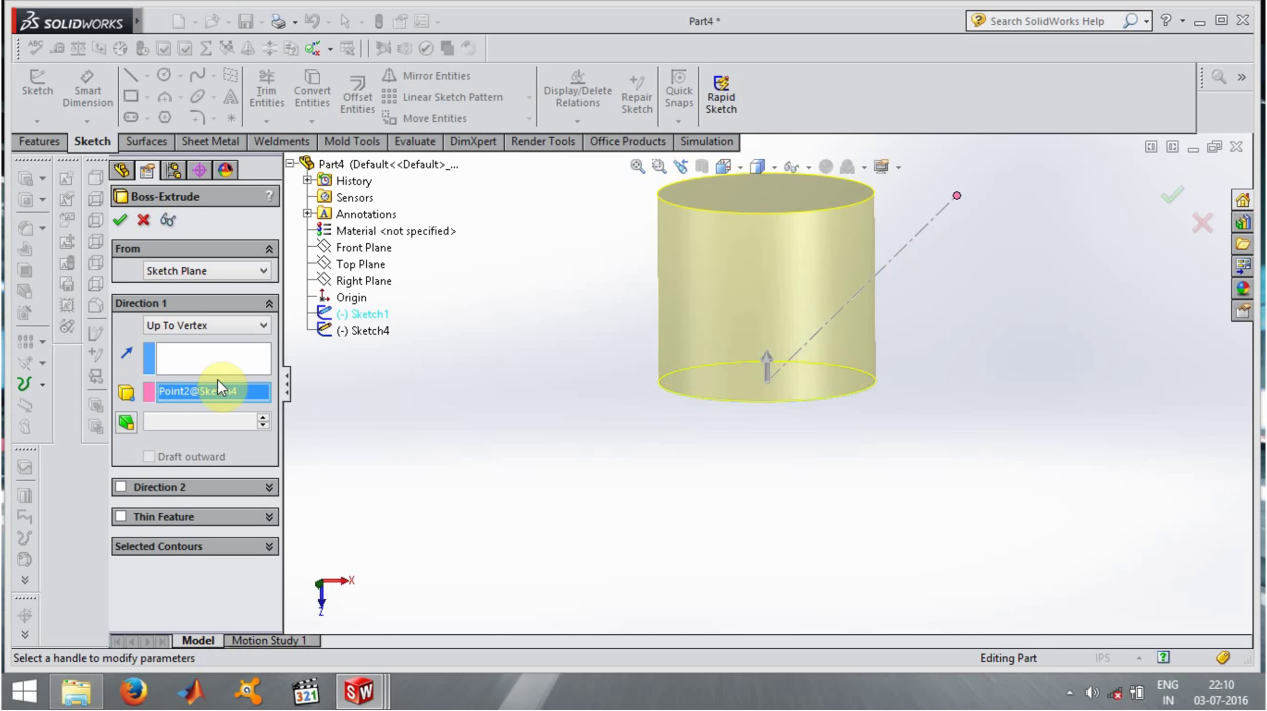
{"action": "right_click", "coordinate": [220, 398]}
{"action": "left_click", "coordinate": [252, 410]}
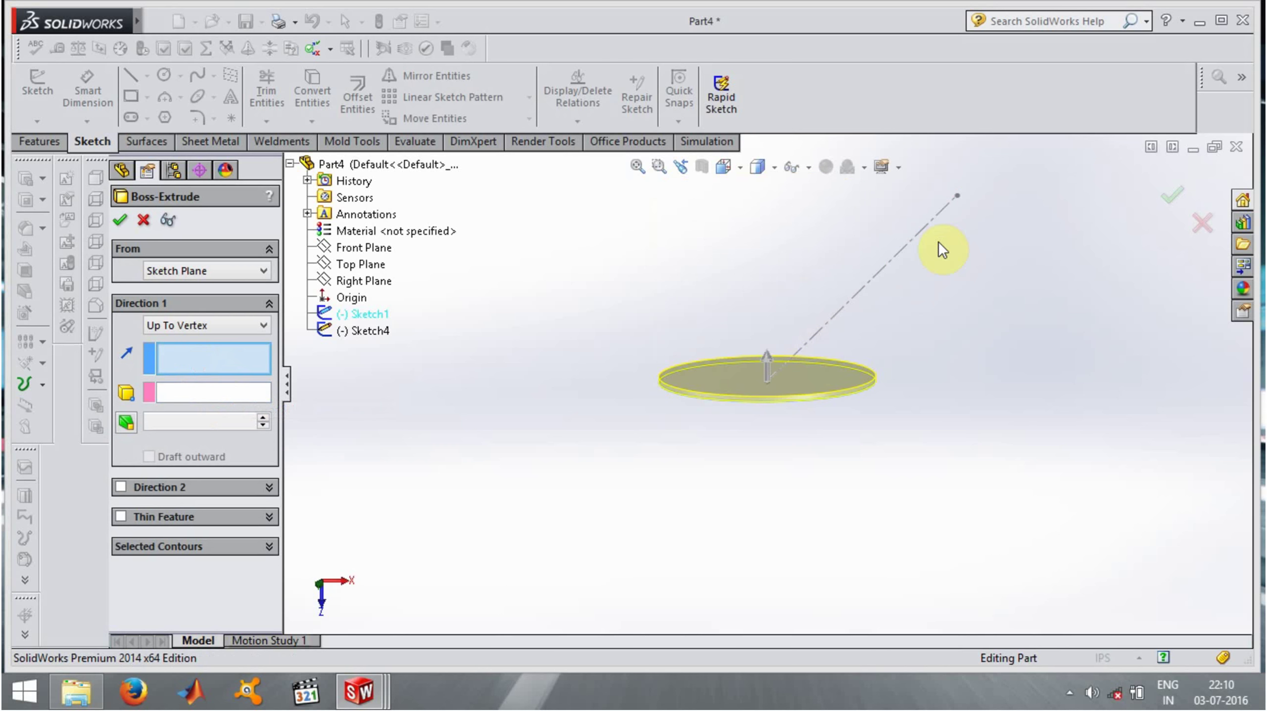
Try extruding the circle 4.22 in with a Blind end condition along the diagonal centerline, and cancel the extrusion
{"action": "left_click", "coordinate": [900, 252]}
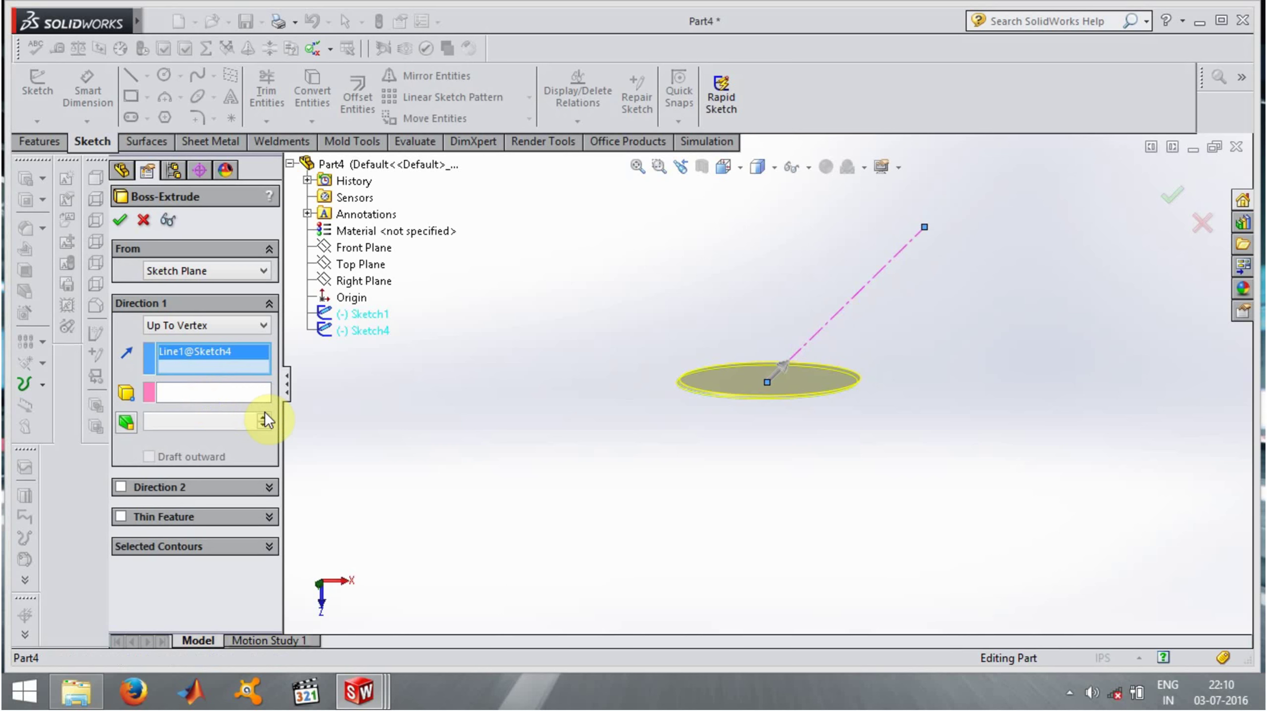
{"action": "left_click_drag", "start_coordinate": [792, 367], "coordinate": [696, 311]}
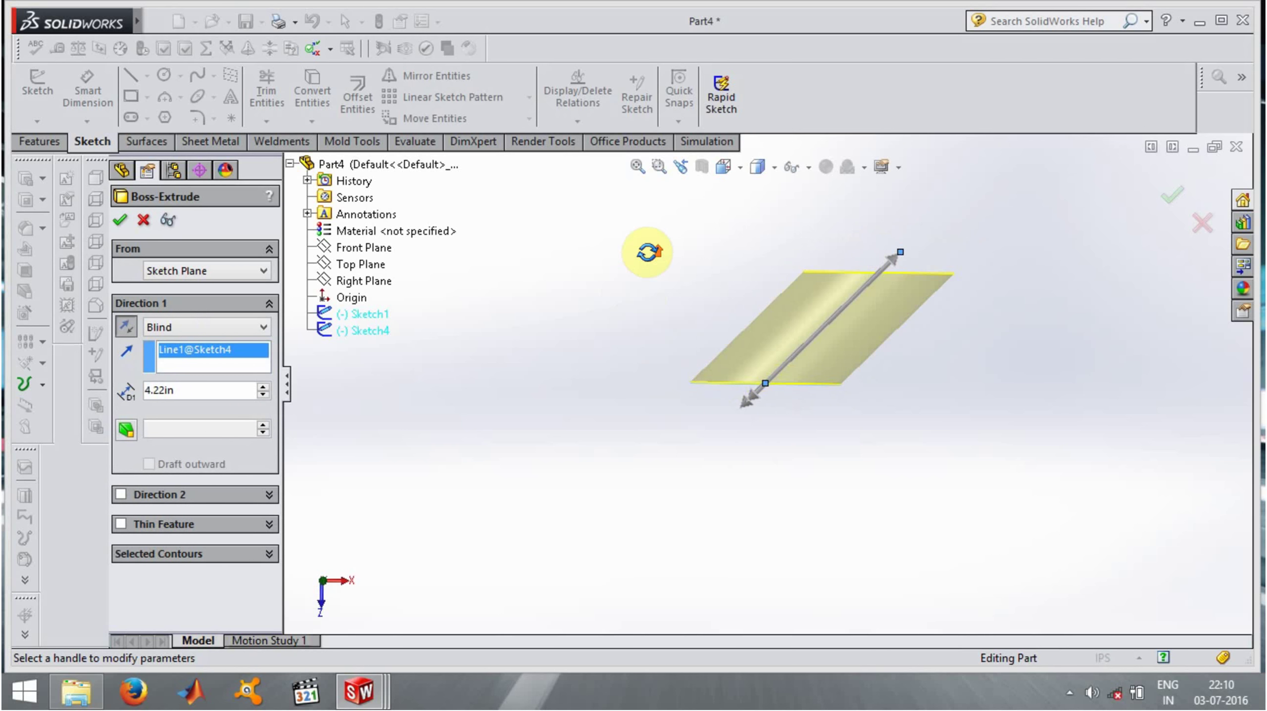
{"action": "scroll", "coordinate": [1002, 323], "scroll_direction": "down", "scroll_amount": 2}
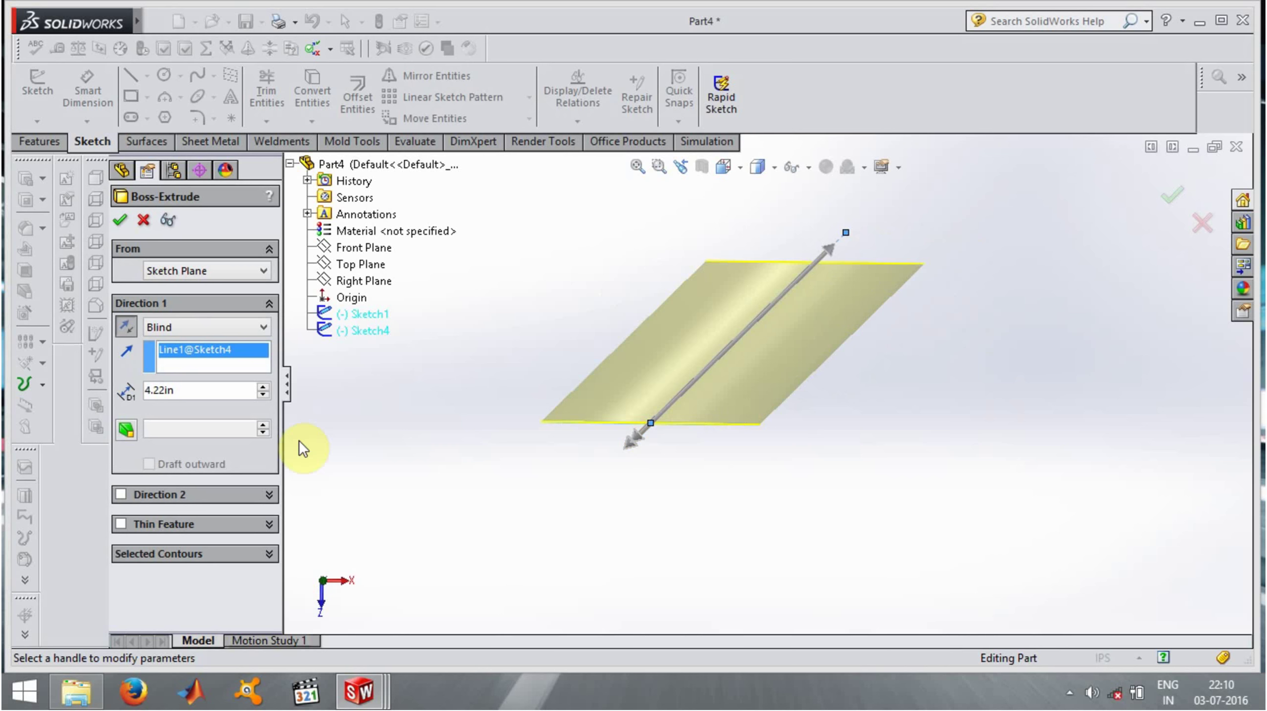
{"action": "middle_click_drag", "start_coordinate": [772, 342], "coordinate": [746, 377]}
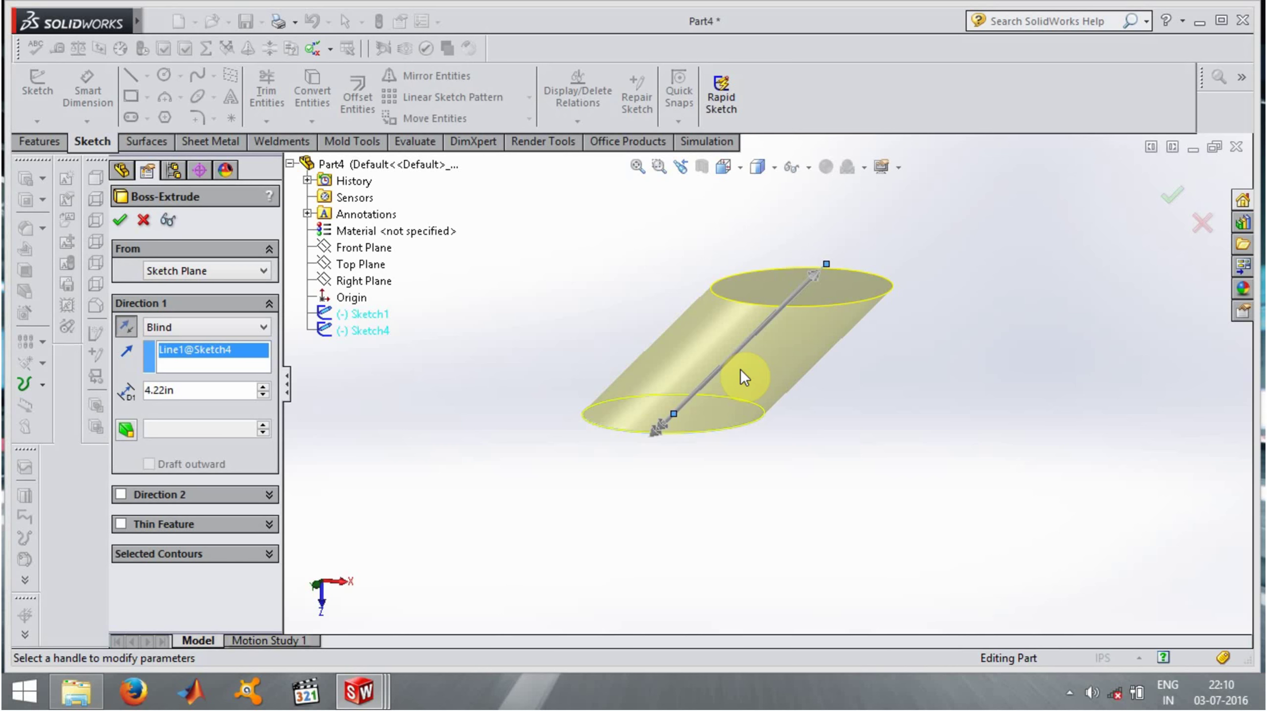
{"action": "middle_click_drag", "start_coordinate": [741, 340], "coordinate": [742, 340]}
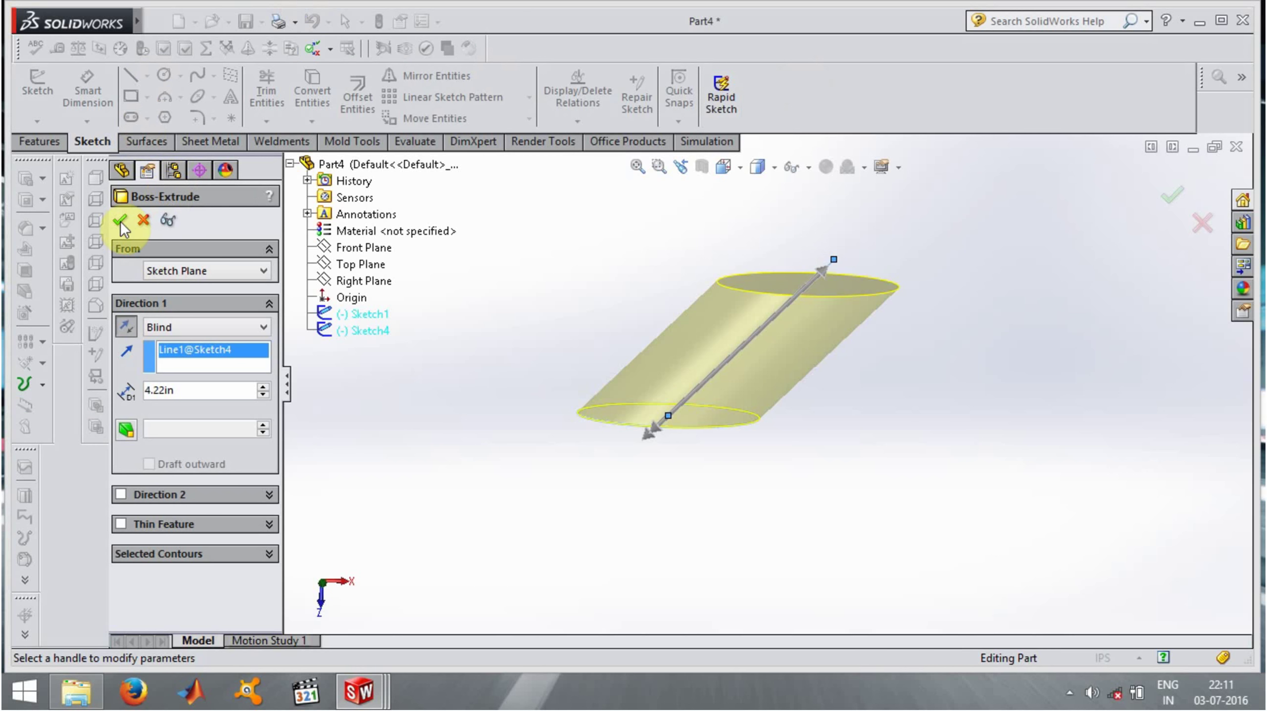
{"action": "left_click", "coordinate": [143, 219]}
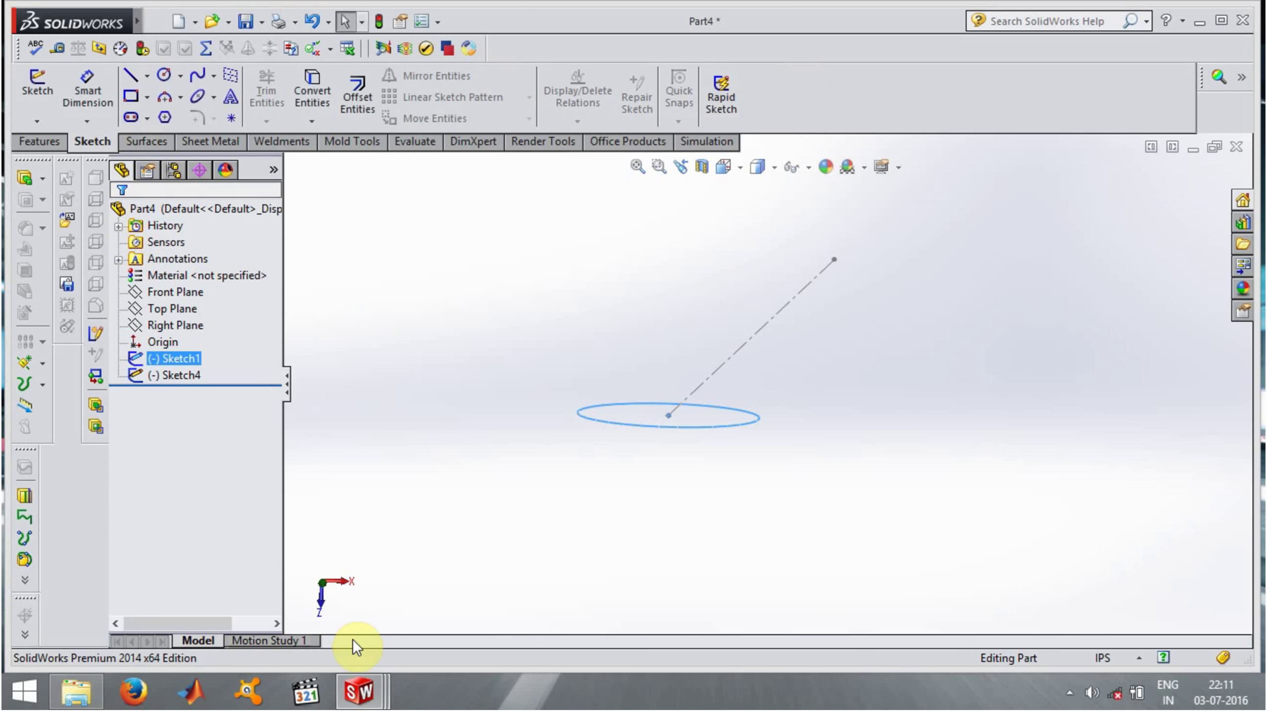
Switch to the Part1 document and bring its whole wavy thin sheet into view
{"action": "mouse_move", "coordinate": [383, 689]}
{"action": "left_click", "coordinate": [166, 582]}
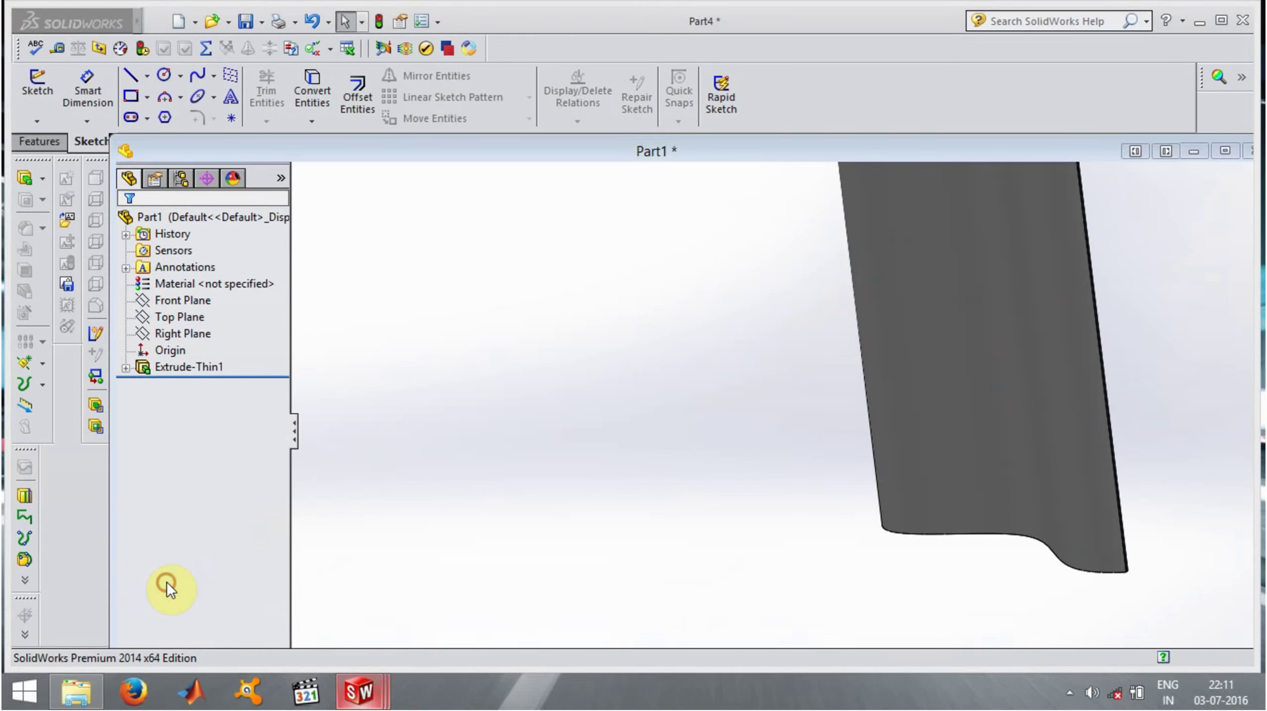
{"action": "scroll", "coordinate": [450, 440], "scroll_direction": "up", "scroll_amount": 3}
{"action": "middle_click_drag", "start_coordinate": [449, 439], "coordinate": [376, 274]}
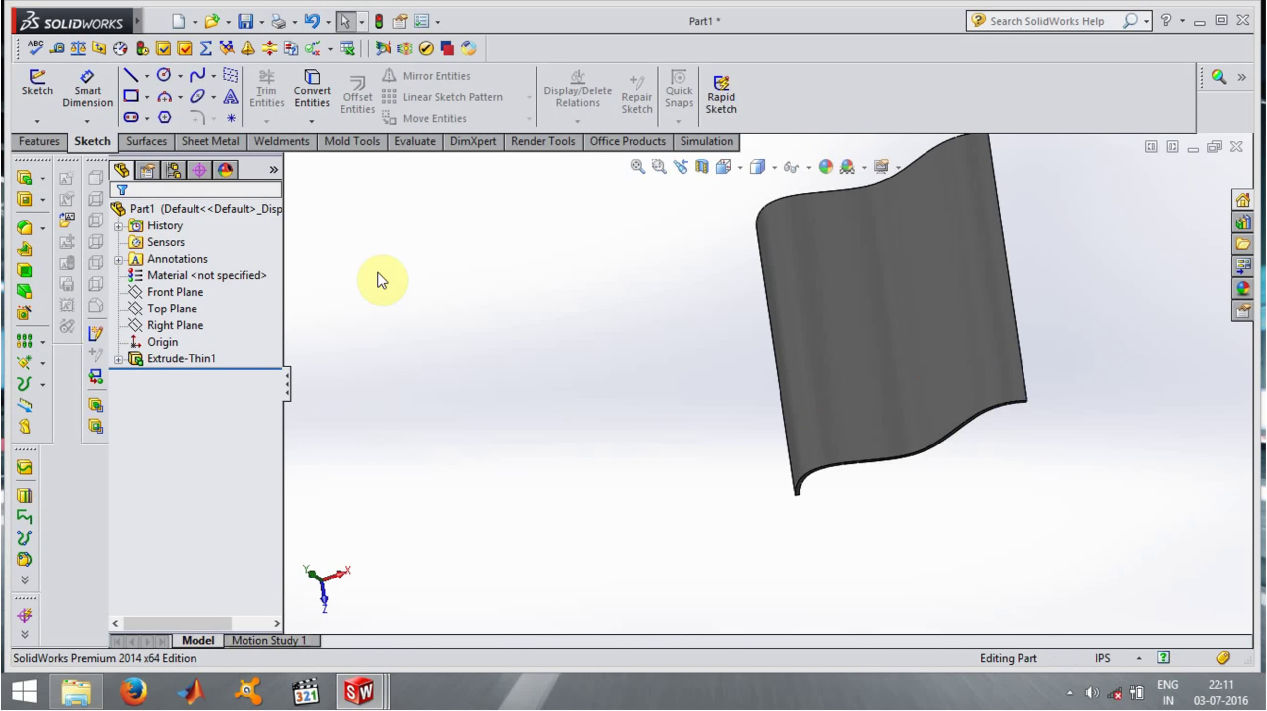
Sketch a circle about 3.63 in in diameter on the Top Plane, centered at the origin
{"action": "left_click", "coordinate": [160, 309]}
{"action": "left_click", "coordinate": [174, 287]}
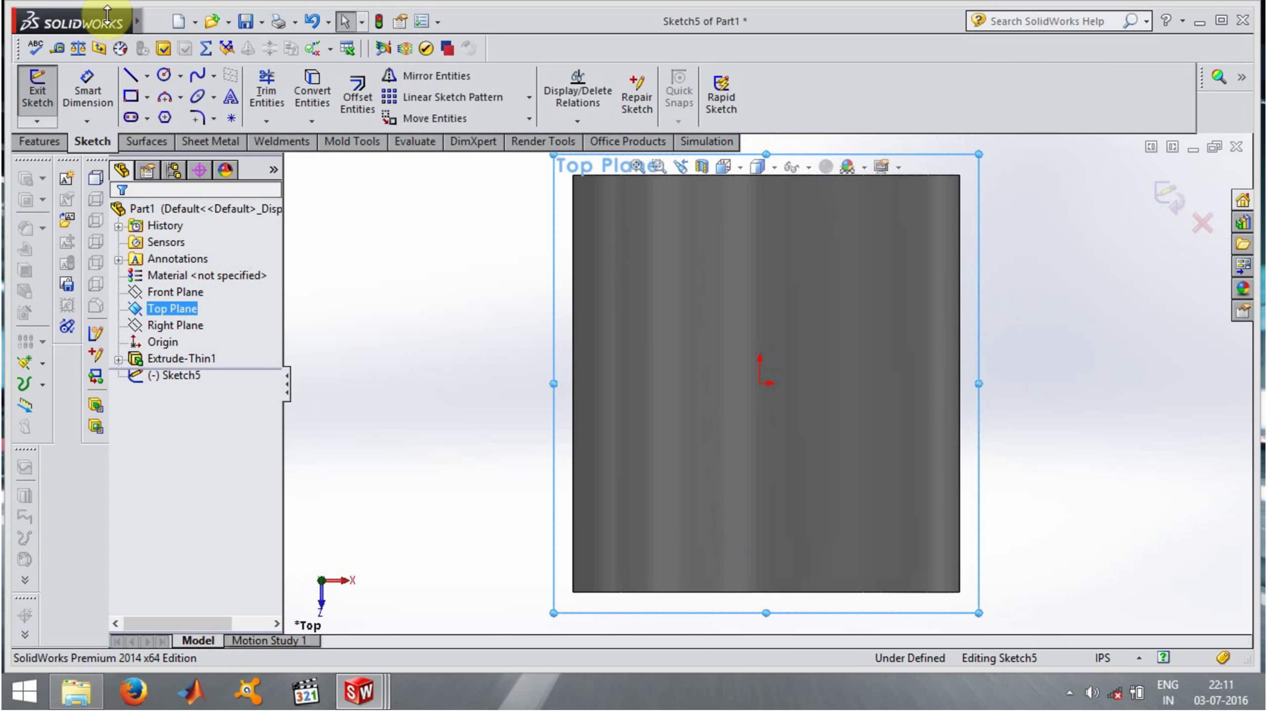
{"action": "left_click", "coordinate": [162, 75]}
{"action": "left_click", "coordinate": [758, 383]}
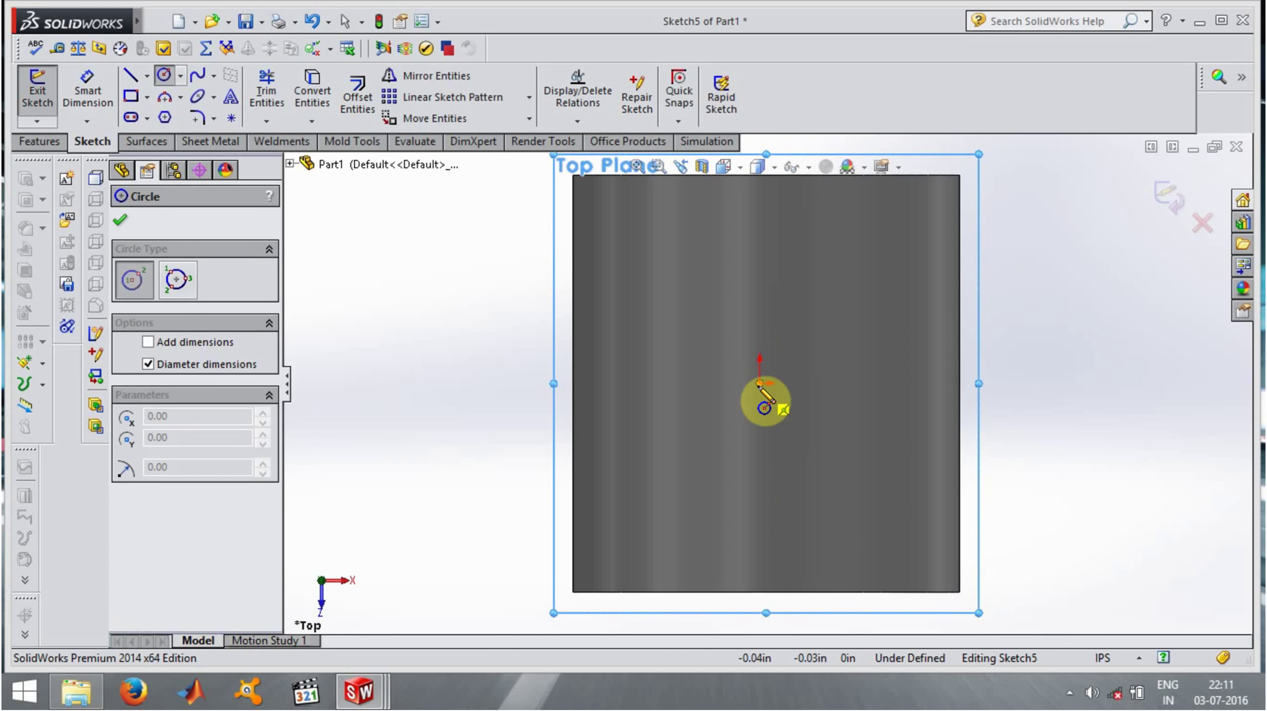
{"action": "left_click", "coordinate": [840, 331]}
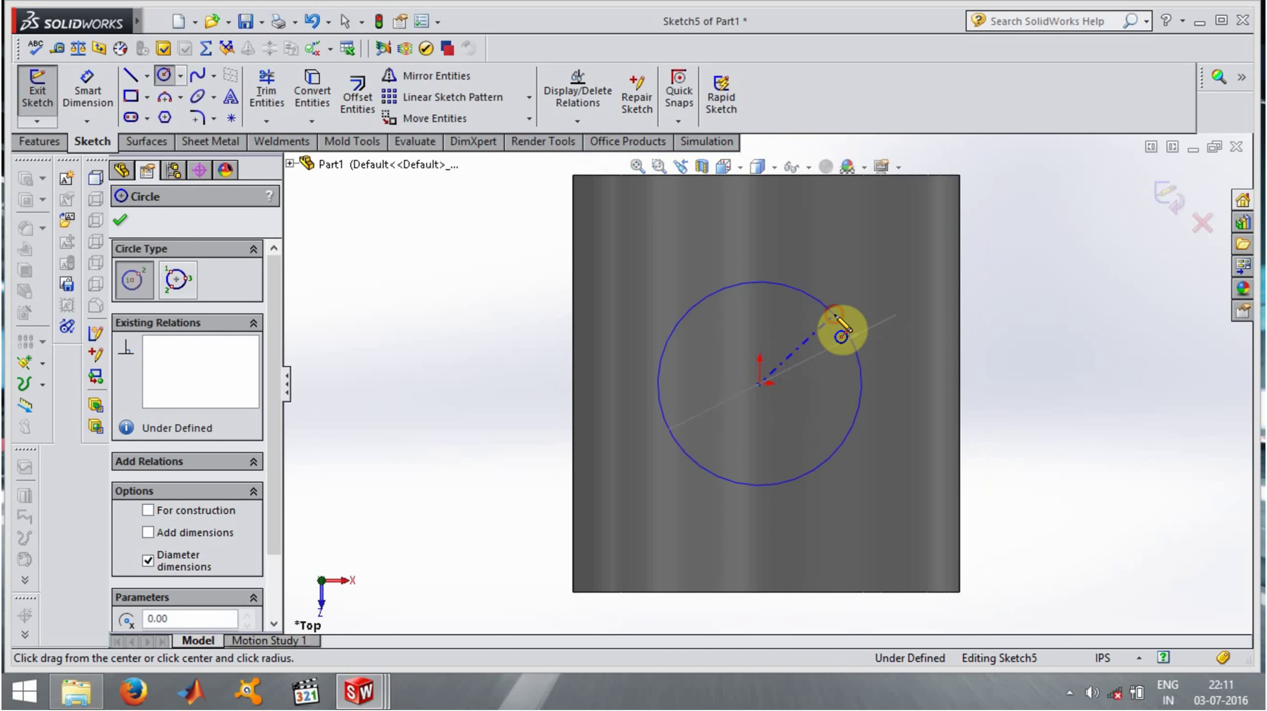
{"action": "left_click", "coordinate": [122, 224]}
Start a boss extrusion of the circle toward the wavy sheet with the Through All end condition
{"action": "left_click", "coordinate": [24, 176]}
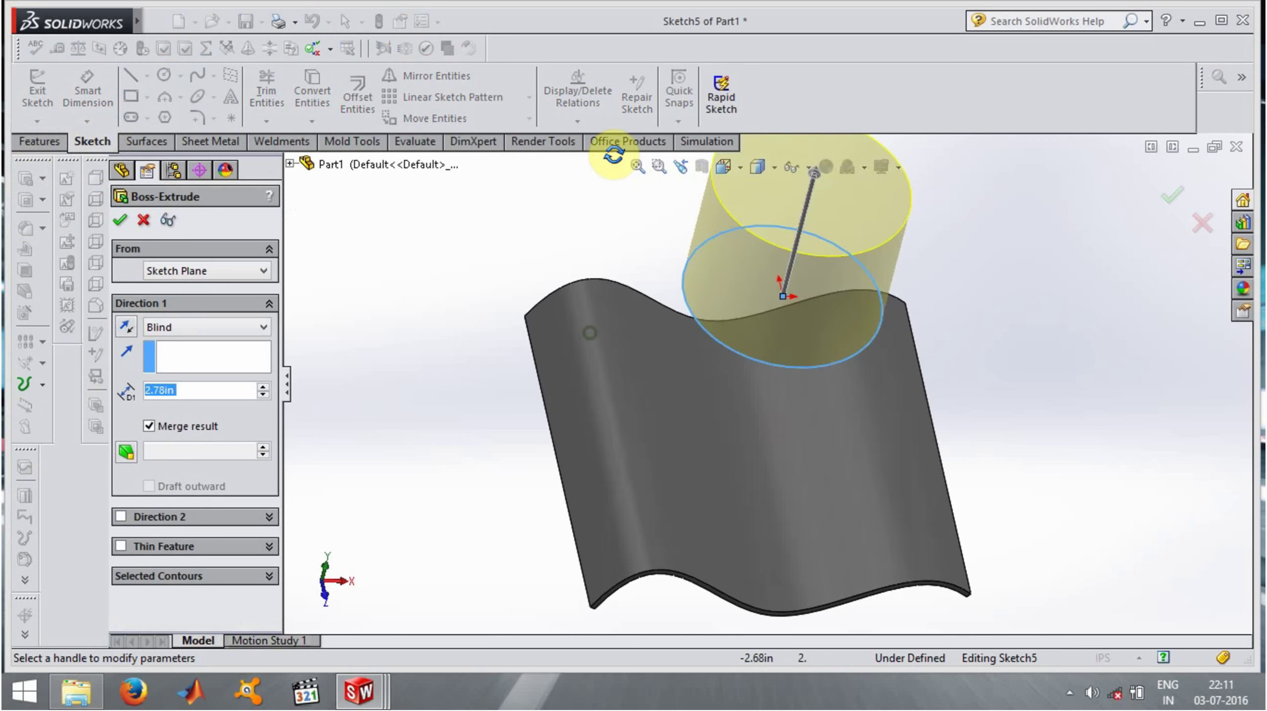
{"action": "middle_click_drag", "start_coordinate": [613, 155], "coordinate": [687, 339]}
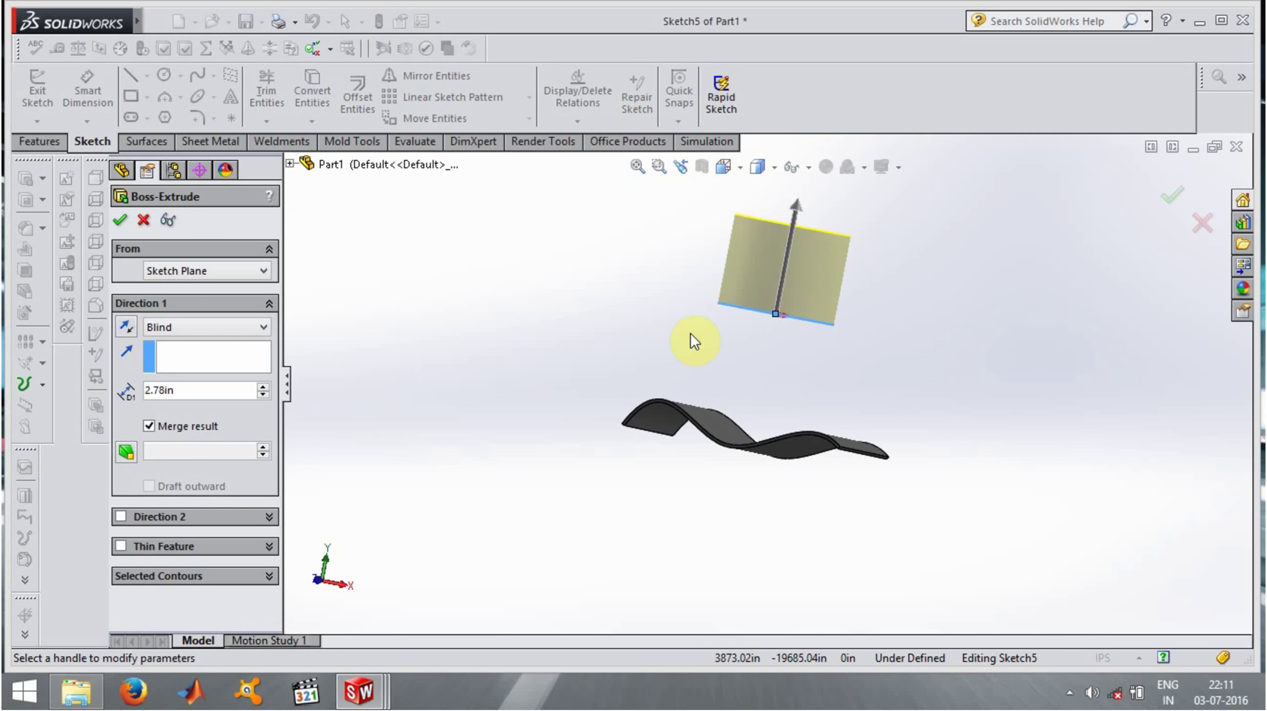
{"action": "left_click", "coordinate": [228, 329]}
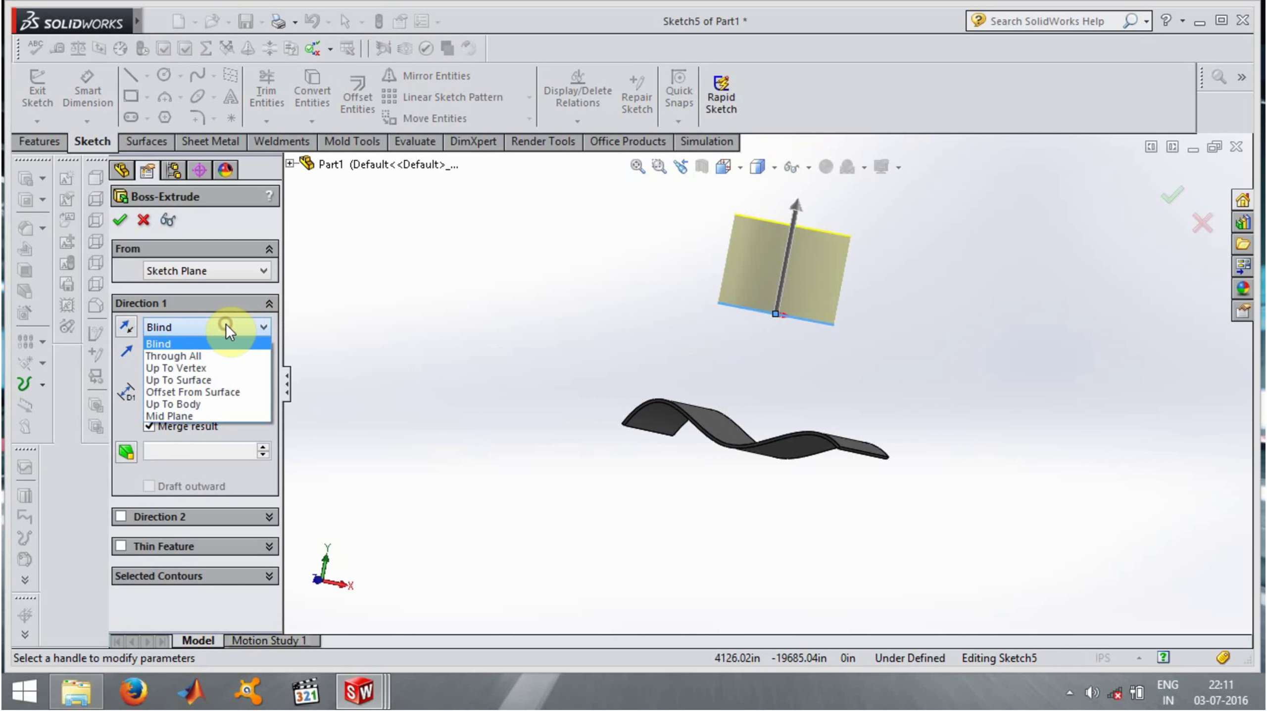
{"action": "left_click", "coordinate": [207, 356]}
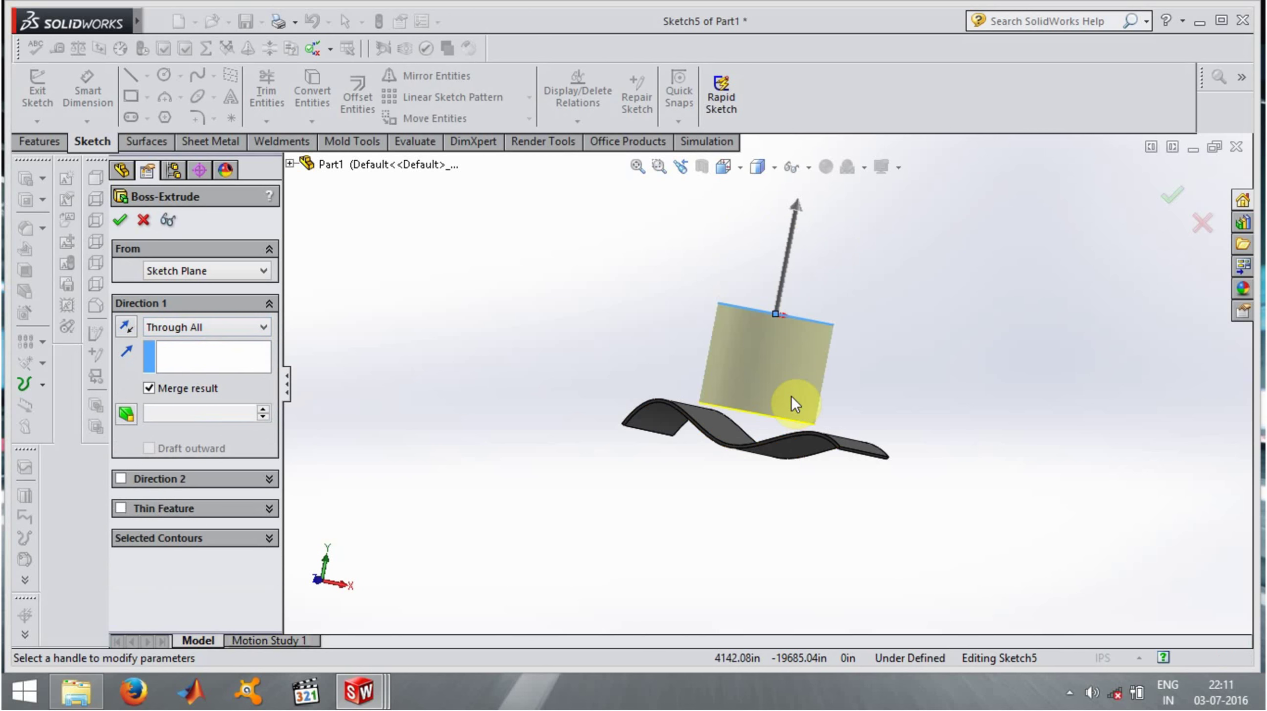
{"action": "scroll", "coordinate": [791, 396], "scroll_direction": "down", "scroll_amount": 3}
{"action": "mouse_move", "coordinate": [735, 419]}
{"action": "middle_mouse_down"}
{"action": "mouse_move", "coordinate": [634, 426]}
{"action": "mouse_move", "coordinate": [679, 446]}
{"action": "mouse_move", "coordinate": [684, 418]}
{"action": "middle_mouse_up"}
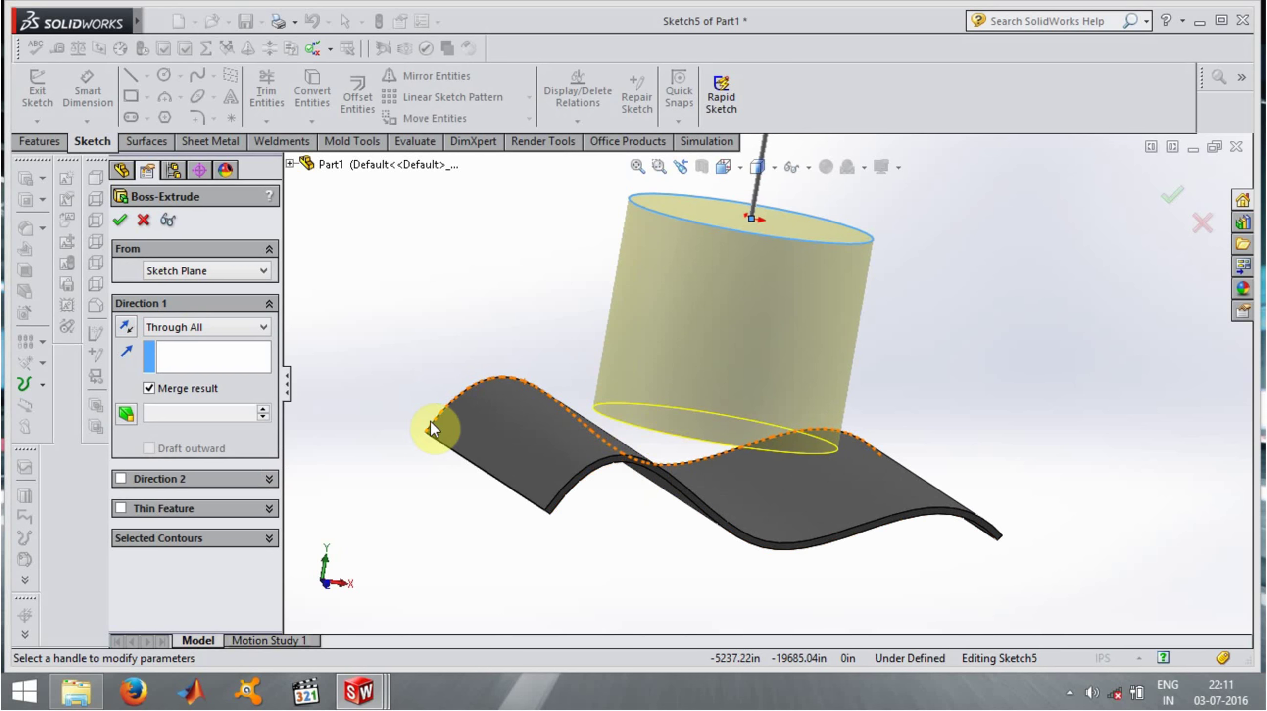
Try the Up To Vertex end condition with the front upper edge of the wavy sheet as its reference
{"action": "left_click", "coordinate": [175, 327]}
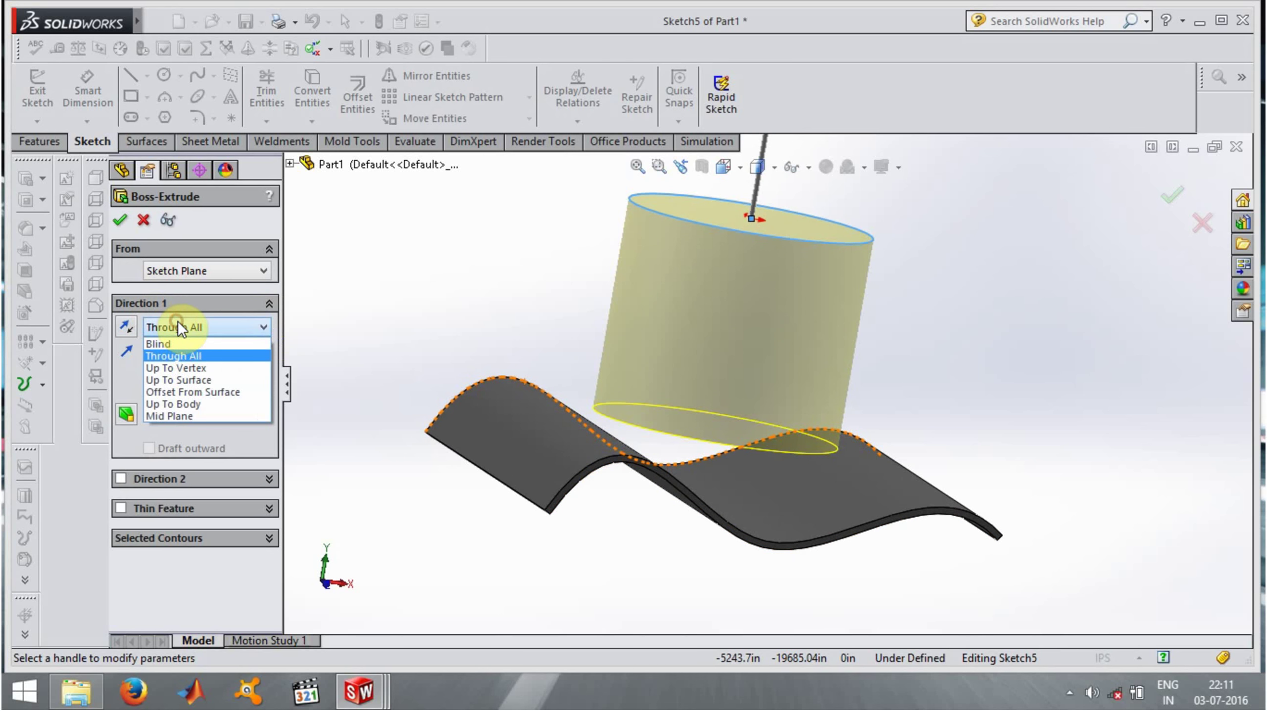
{"action": "left_click", "coordinate": [190, 365]}
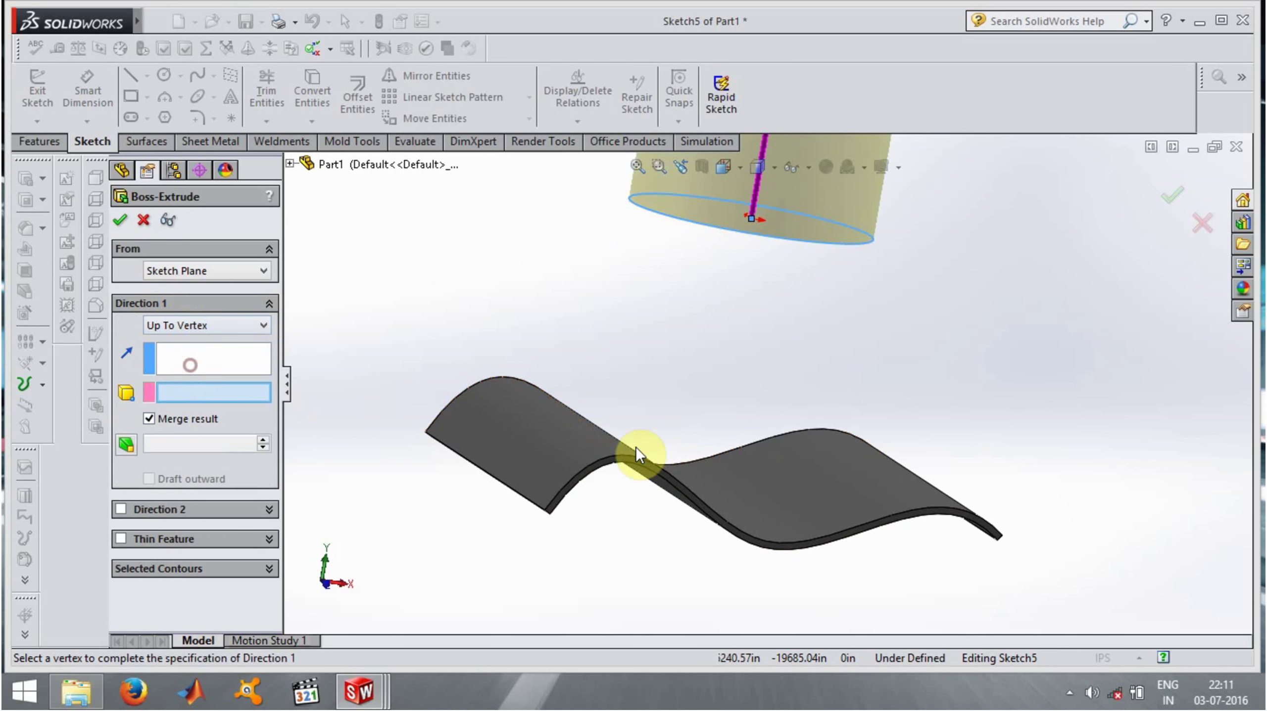
{"action": "left_click", "coordinate": [776, 543]}
{"action": "middle_click_drag", "start_coordinate": [775, 542], "coordinate": [728, 492]}
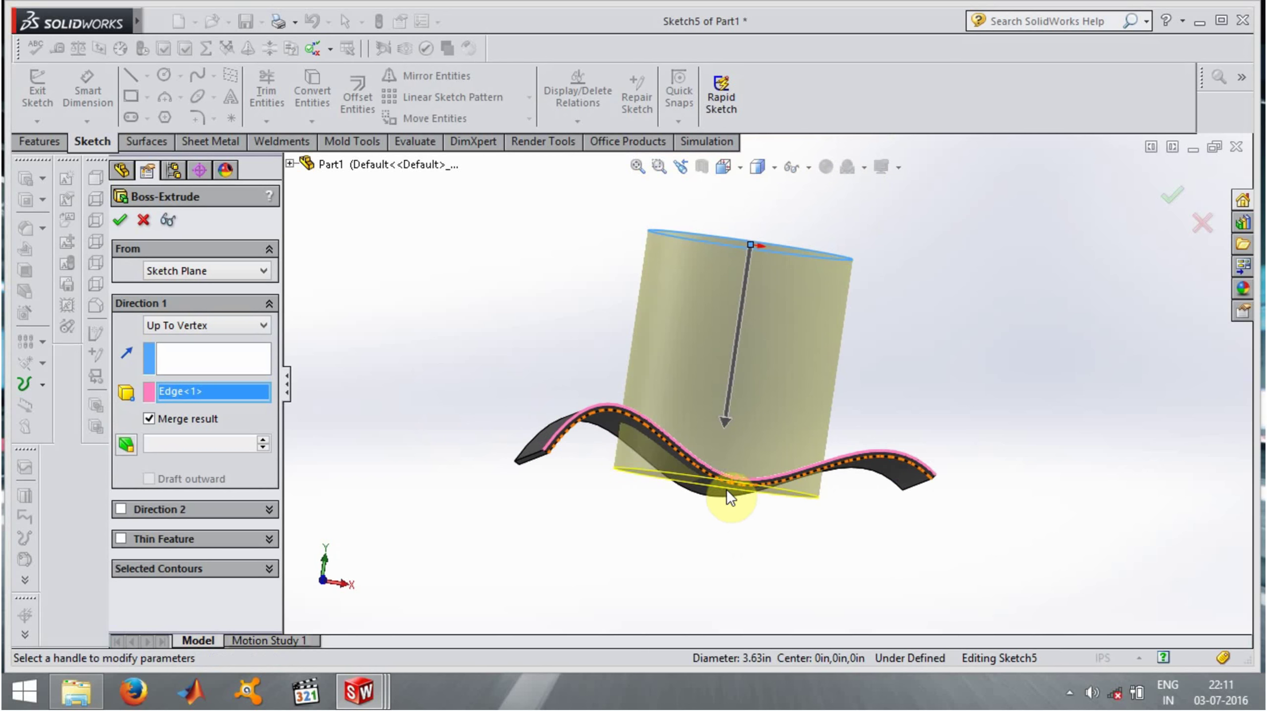
{"action": "mouse_move", "coordinate": [656, 543]}
{"action": "middle_mouse_down"}
{"action": "mouse_move", "coordinate": [579, 471]}
{"action": "mouse_move", "coordinate": [679, 277]}
{"action": "middle_mouse_up"}
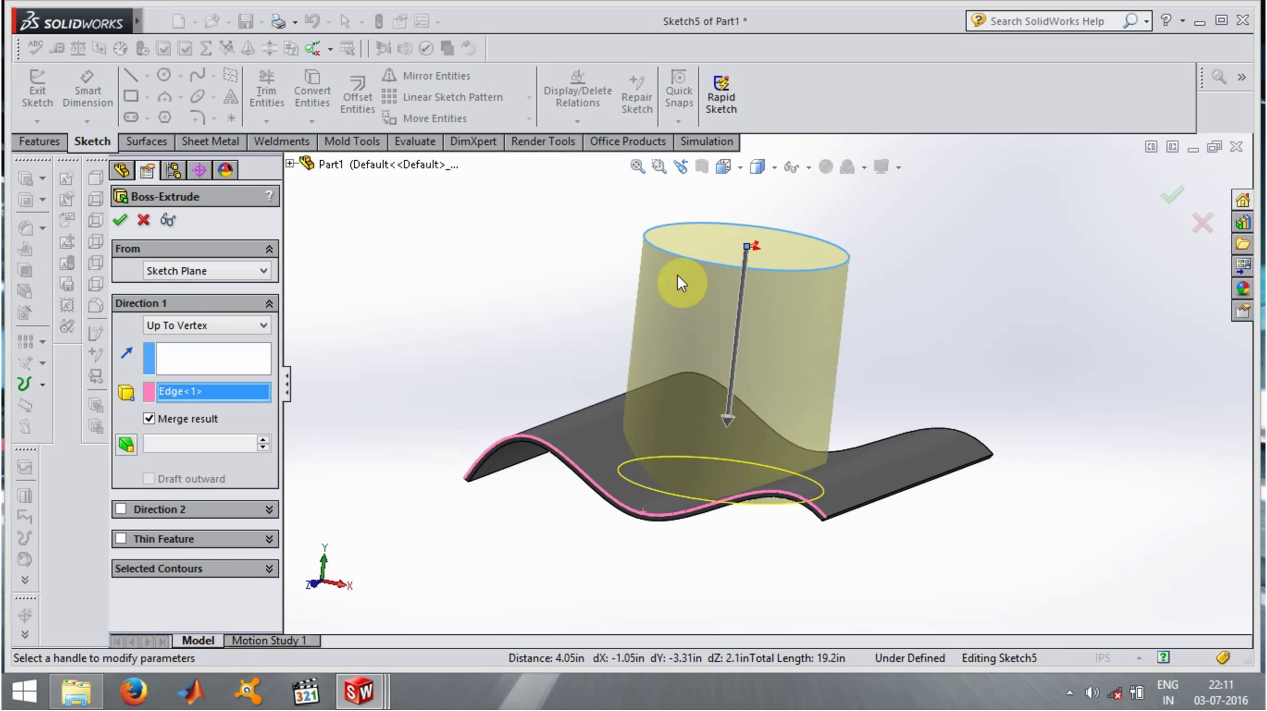
Examine from the front where the extrusion preview ends relative to the lowest part of the wavy sheet
{"action": "left_click", "coordinate": [741, 167]}
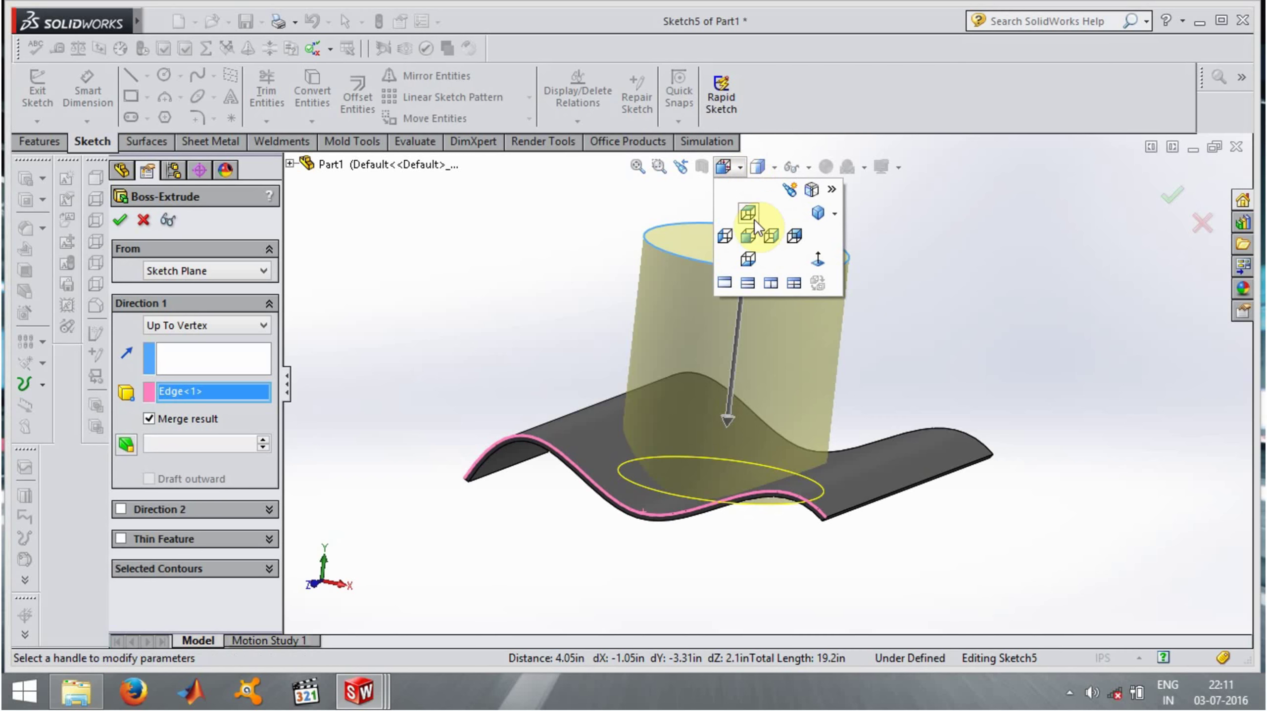
{"action": "left_click", "coordinate": [750, 242]}
{"action": "scroll", "coordinate": [762, 527], "scroll_direction": "down", "scroll_amount": 5}
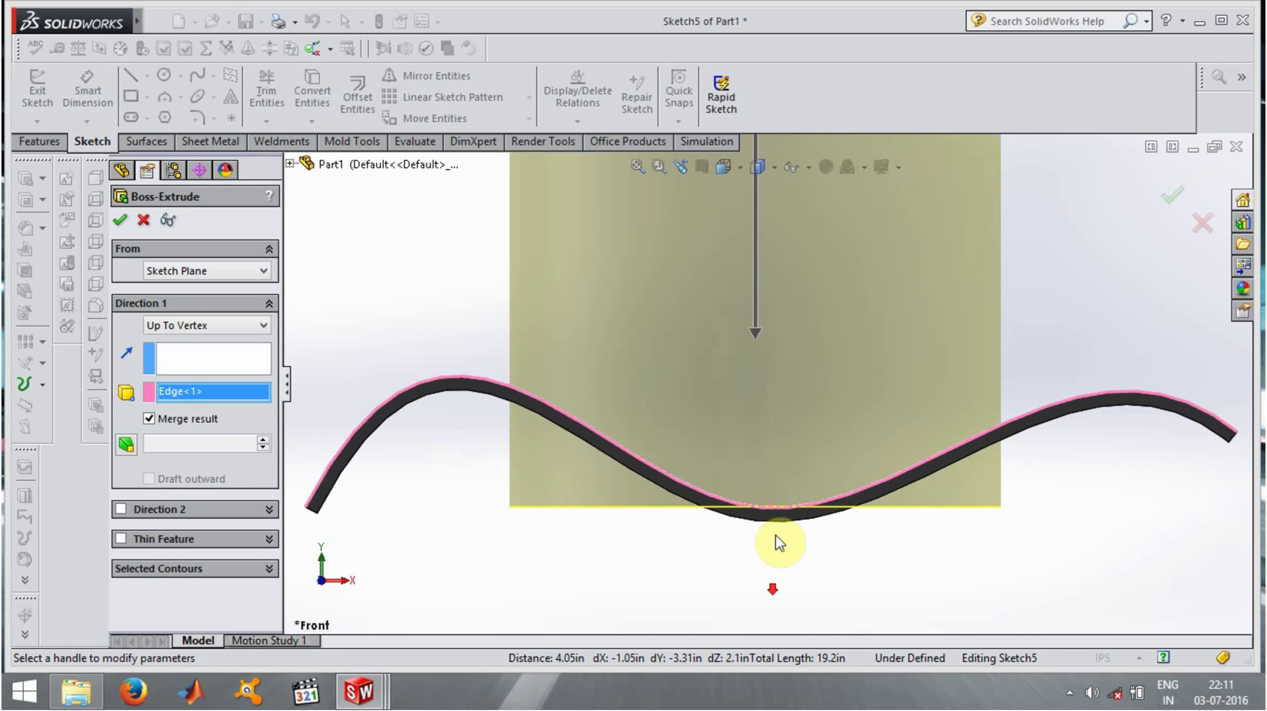
{"action": "scroll", "coordinate": [786, 451], "scroll_direction": "down", "scroll_amount": 3}
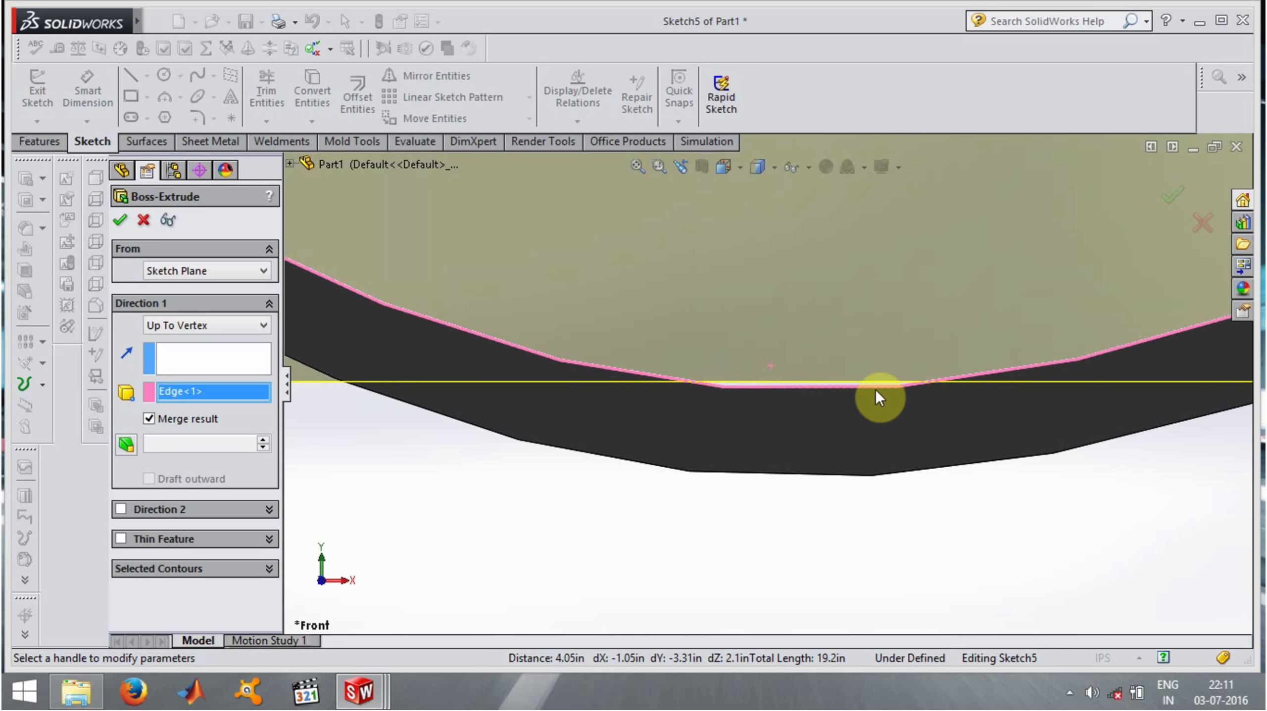
{"action": "scroll", "coordinate": [795, 392], "scroll_direction": "up", "scroll_amount": 2}
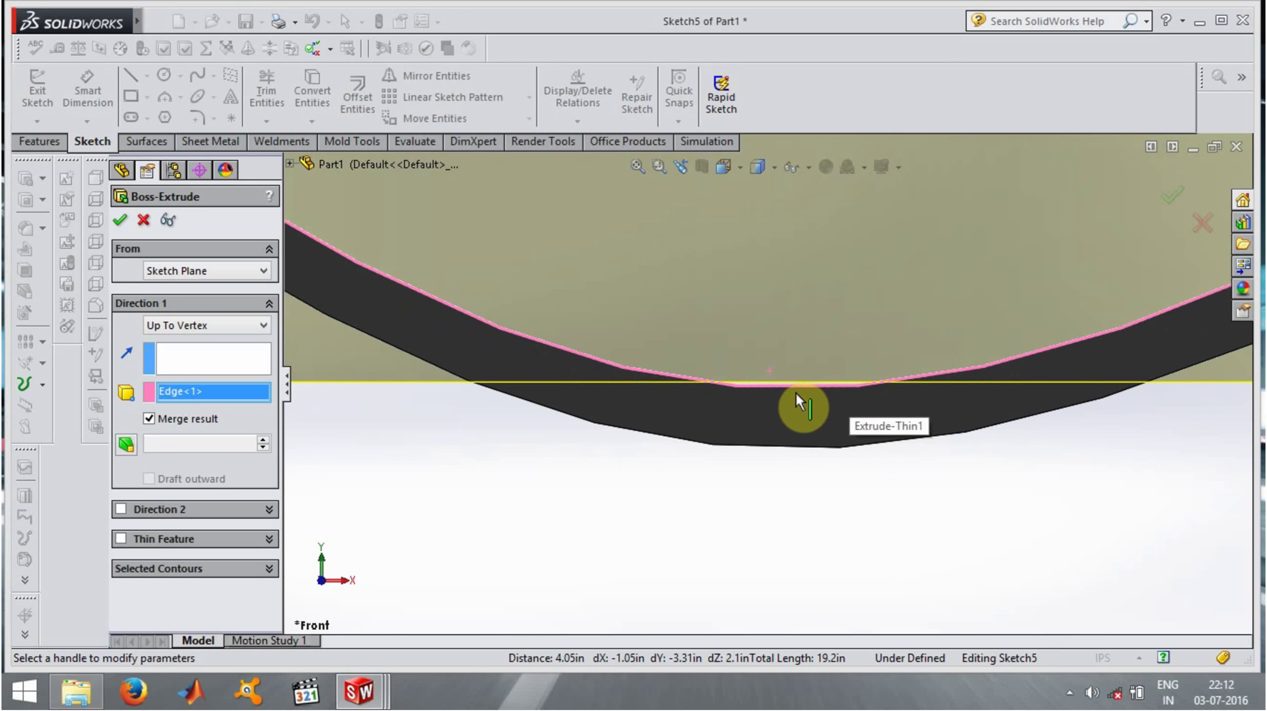
{"action": "scroll", "coordinate": [795, 392], "scroll_direction": "up", "scroll_amount": 2}
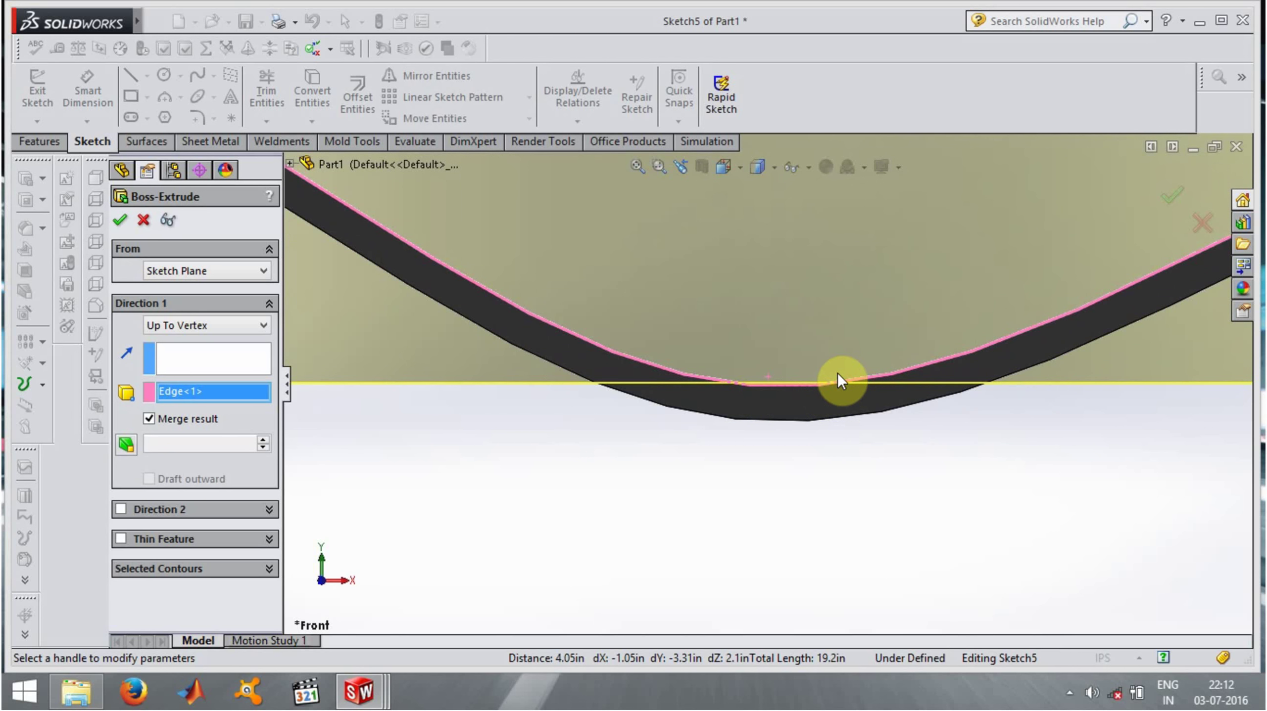
{"action": "scroll", "coordinate": [797, 384], "scroll_direction": "up", "scroll_amount": 4}
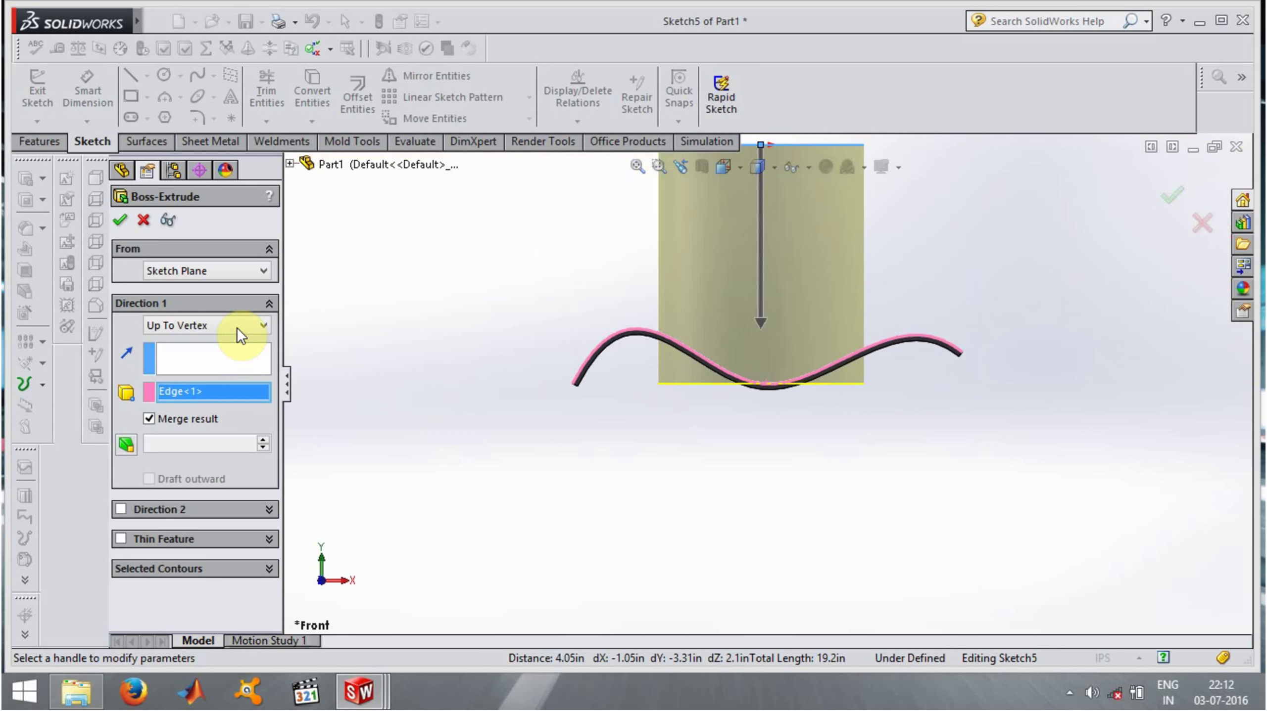
Extrude the circle with the Up To Surface end condition to the wavy sheet's upper face, with Merge result turned off
{"action": "left_click", "coordinate": [237, 327]}
{"action": "left_click", "coordinate": [215, 389]}
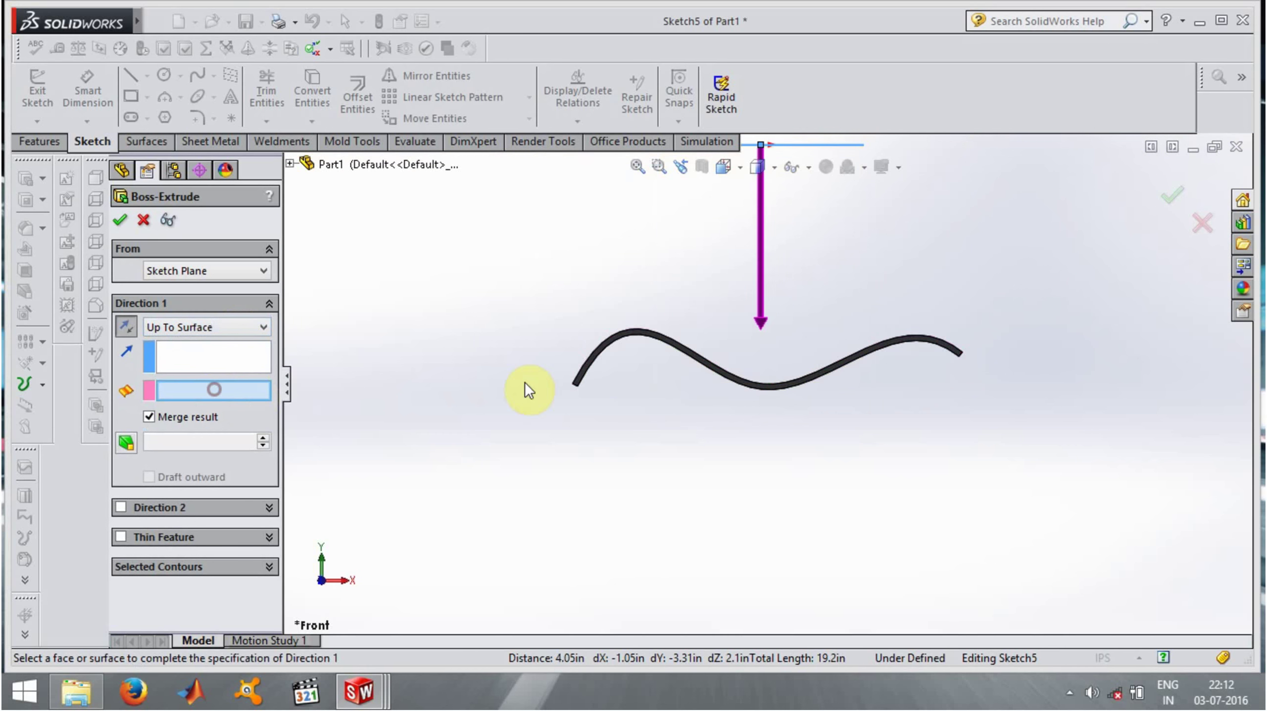
{"action": "middle_click_drag", "start_coordinate": [525, 382], "coordinate": [508, 438]}
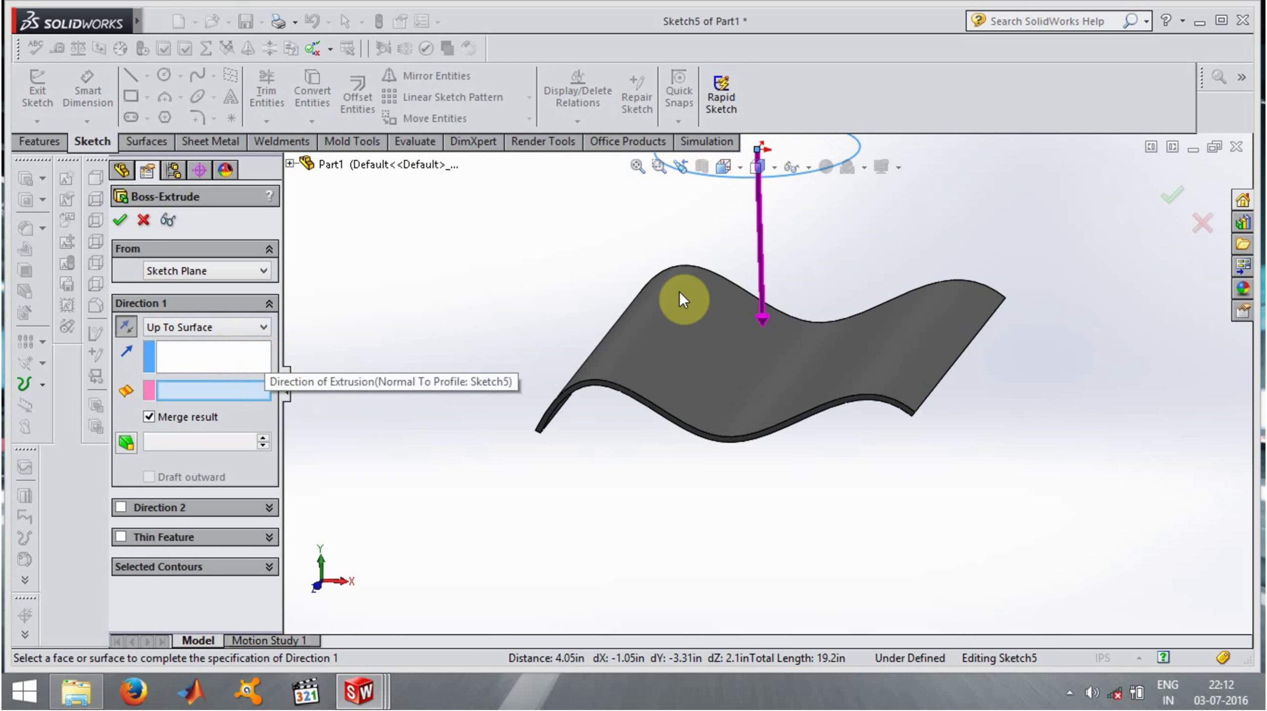
{"action": "scroll", "coordinate": [815, 186], "scroll_direction": "up", "scroll_amount": 3}
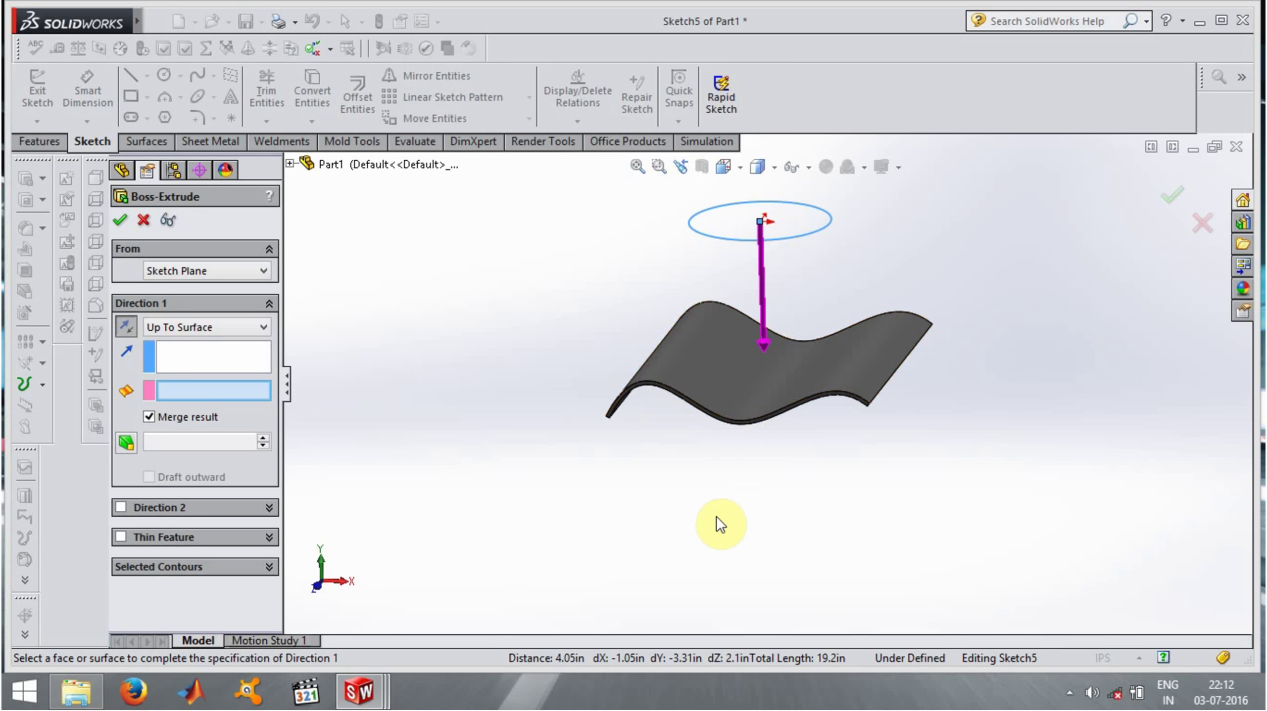
{"action": "left_click", "coordinate": [698, 370]}
{"action": "mouse_move", "coordinate": [737, 386]}
{"action": "middle_mouse_down"}
{"action": "mouse_move", "coordinate": [743, 359]}
{"action": "mouse_move", "coordinate": [756, 368]}
{"action": "middle_mouse_up"}
{"action": "scroll", "coordinate": [756, 371], "scroll_direction": "down", "scroll_amount": 6}
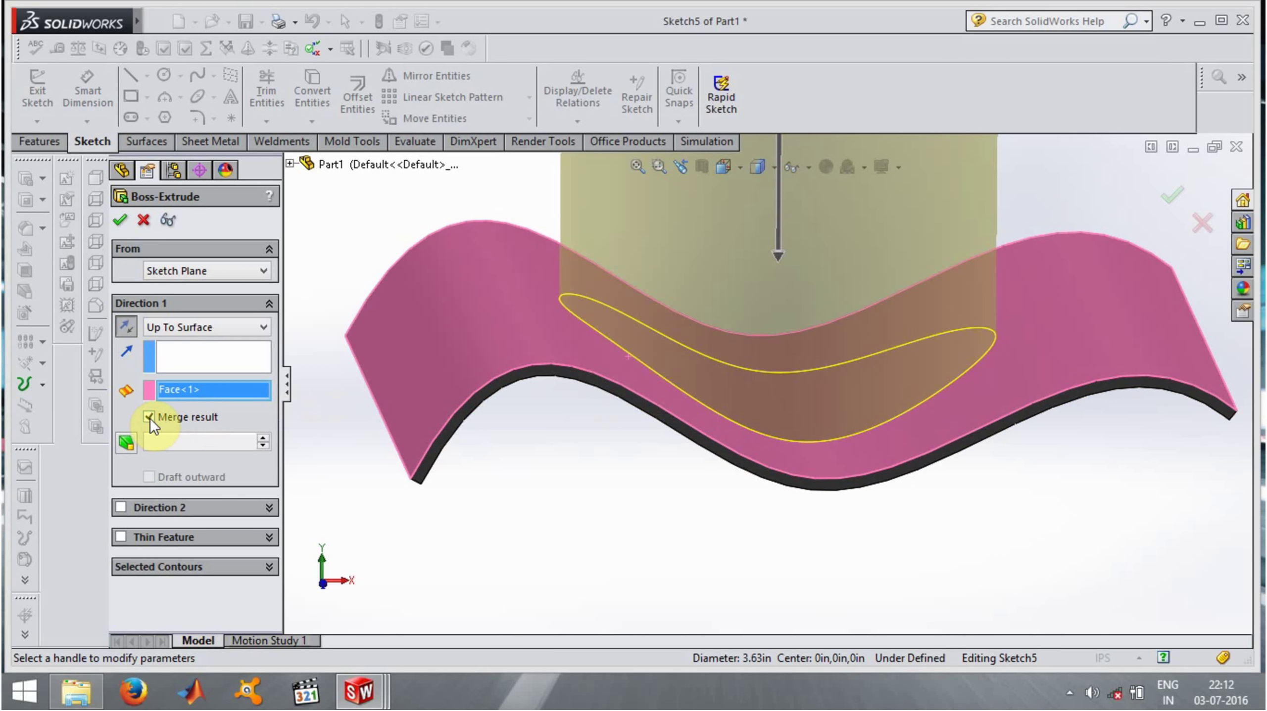
{"action": "left_click", "coordinate": [120, 220]}
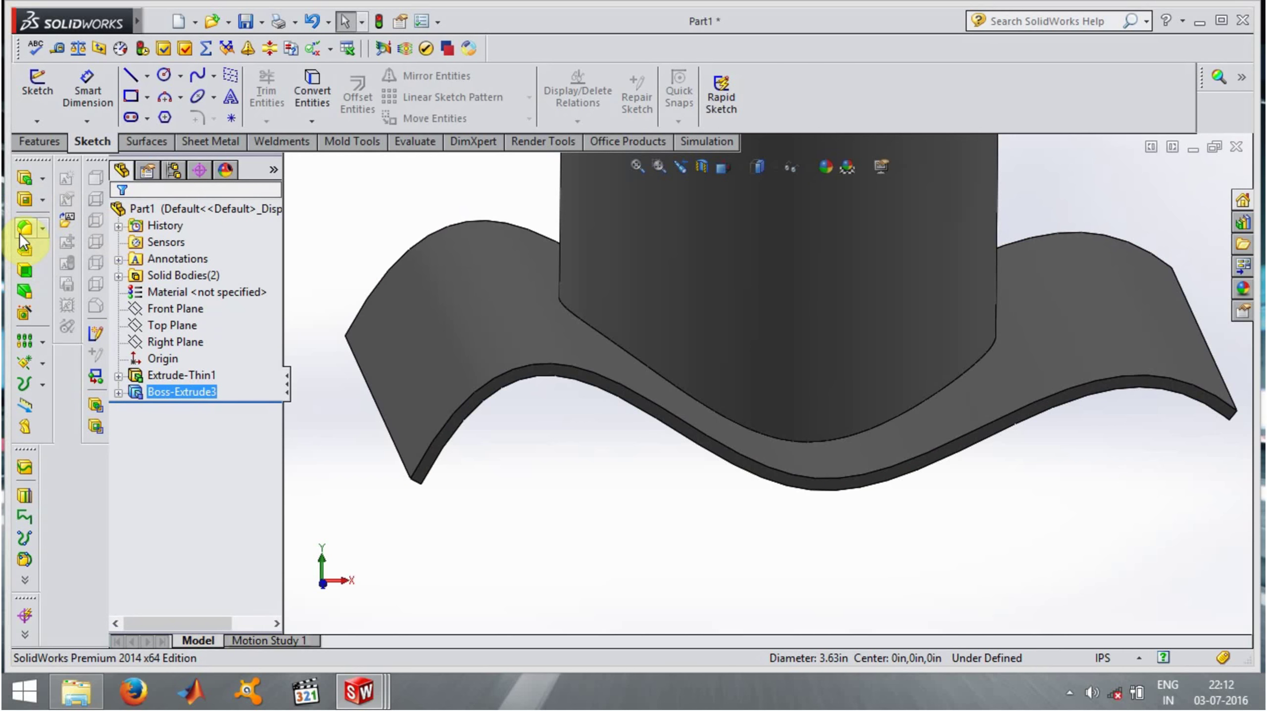
Fillet the separate cylinder's lower edge along the wavy sheet with a constant 1 in radius
{"action": "left_click", "coordinate": [25, 228]}
{"action": "left_click", "coordinate": [673, 382]}
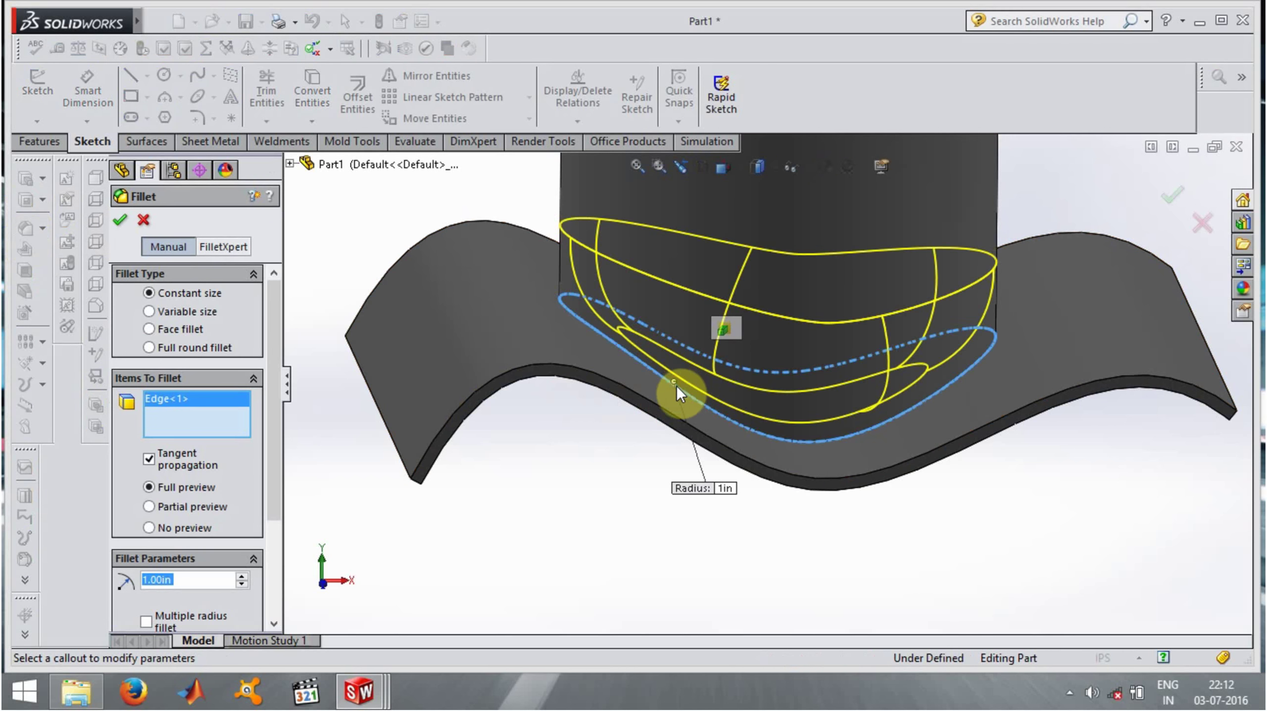
{"action": "middle_click_drag", "start_coordinate": [677, 386], "coordinate": [698, 309]}
{"action": "scroll", "coordinate": [730, 257], "scroll_direction": "up", "scroll_amount": 6}
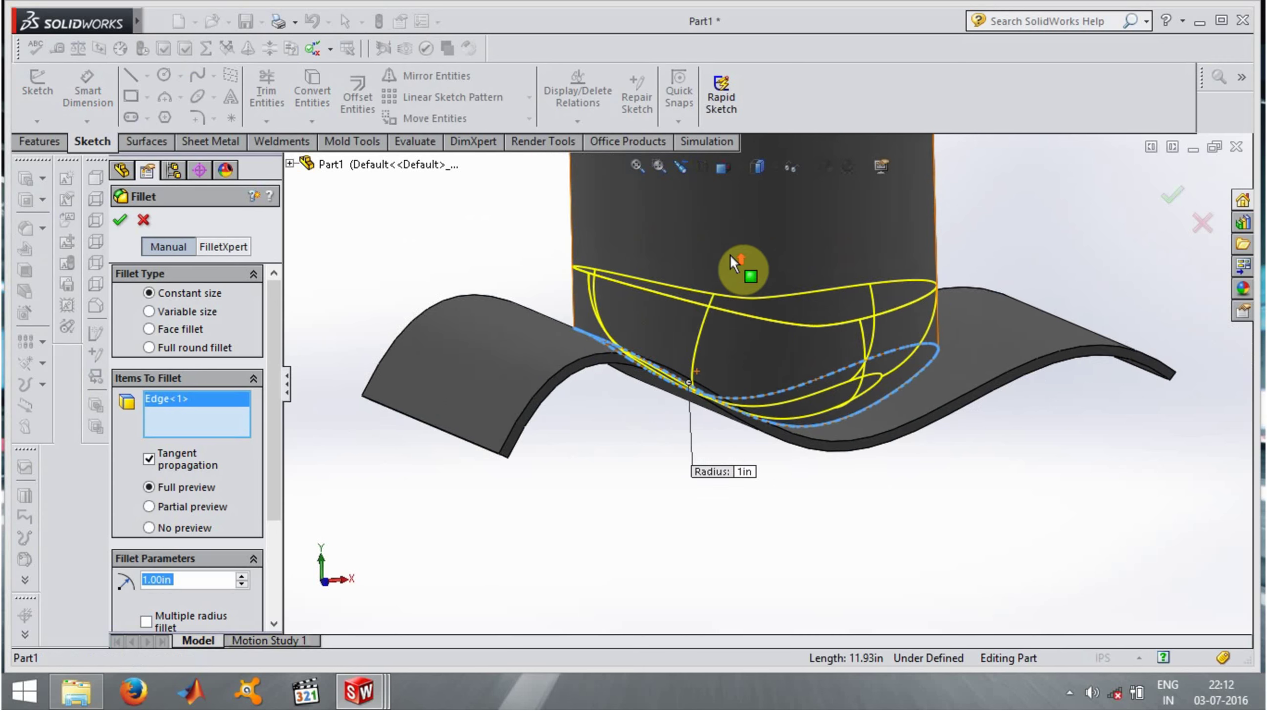
{"action": "middle_click_drag", "start_coordinate": [732, 351], "coordinate": [720, 363]}
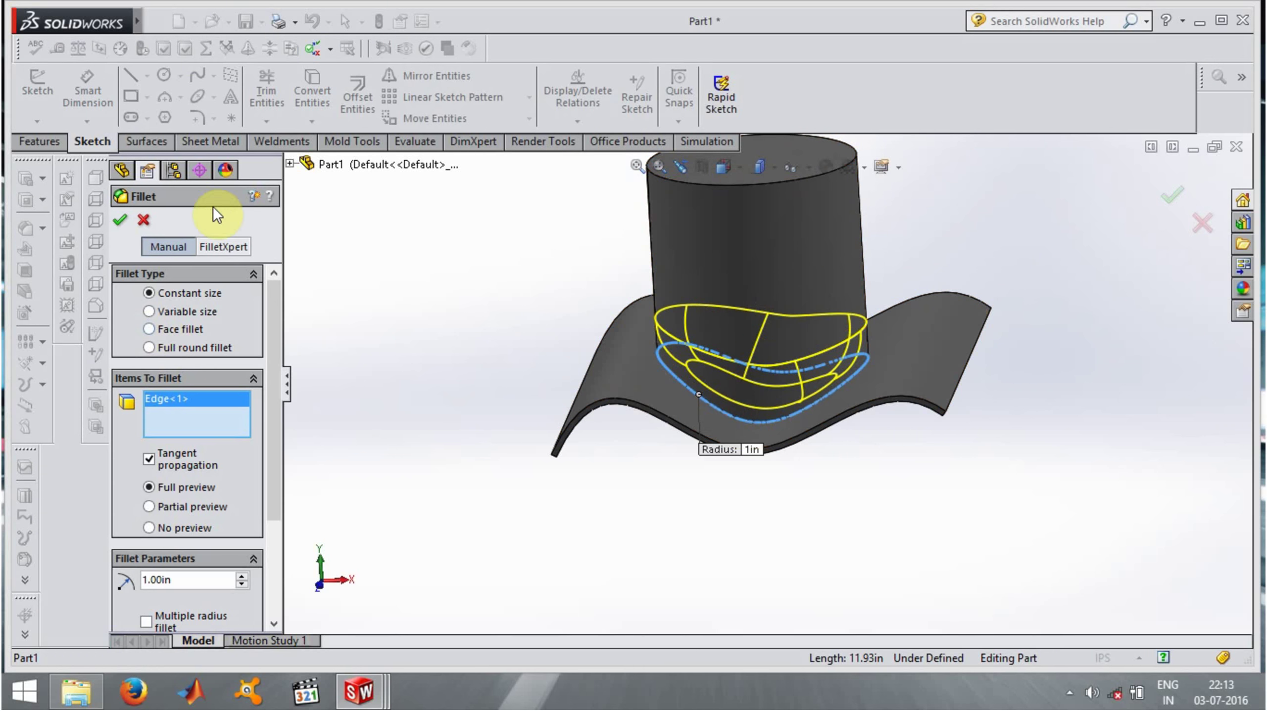
{"action": "left_click", "coordinate": [121, 223]}
{"action": "middle_click_drag", "start_coordinate": [692, 347], "coordinate": [717, 369]}
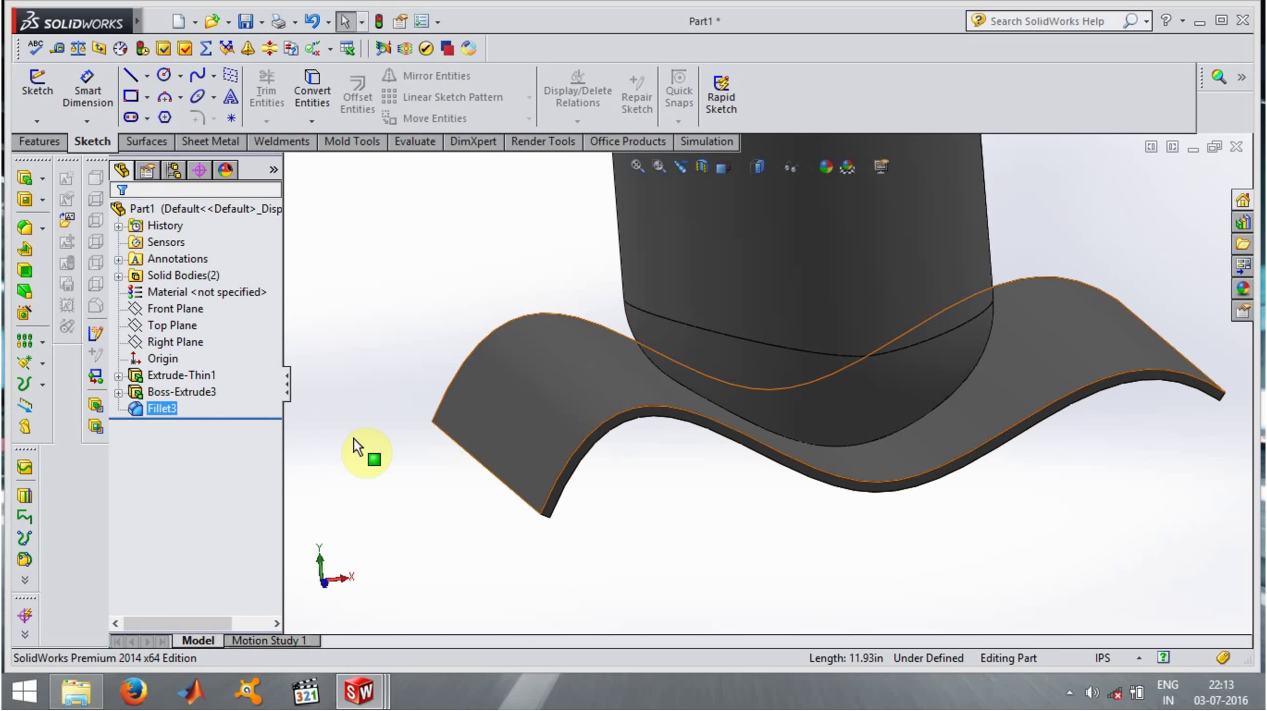
Delete the fillet from the unmerged cylinder's lower edge
{"action": "right_click", "coordinate": [152, 408]}
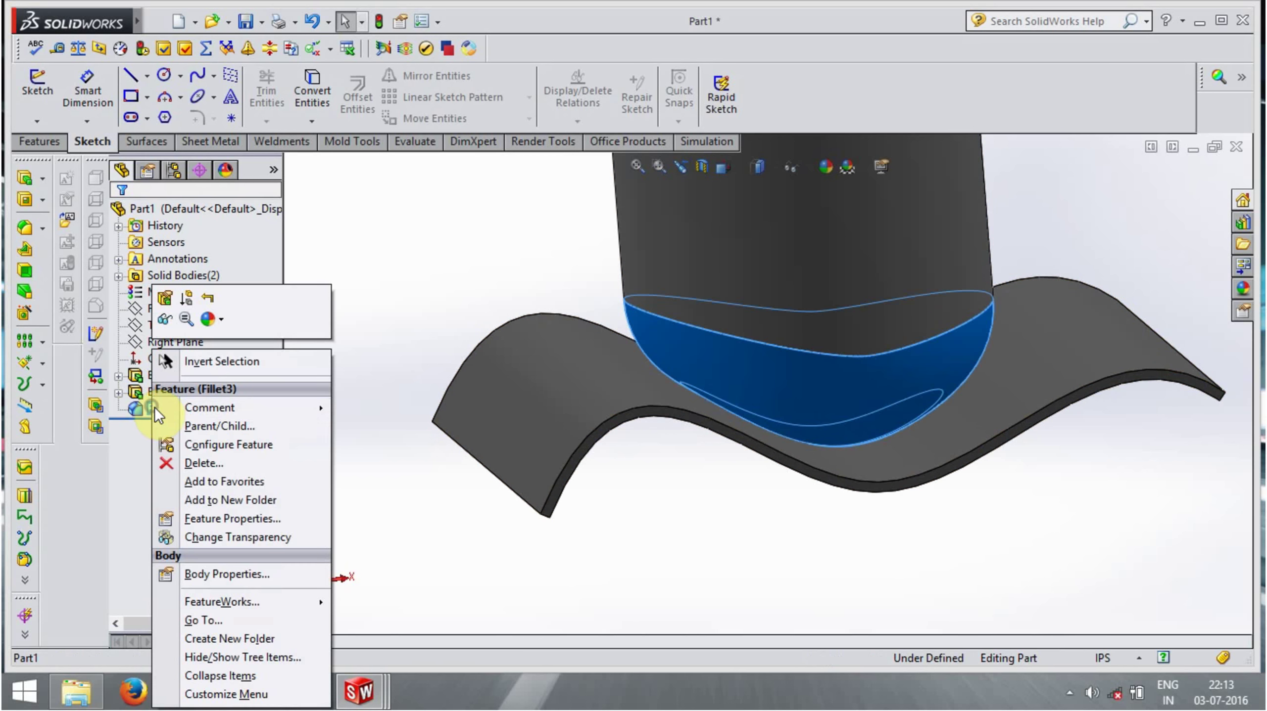
{"action": "left_click", "coordinate": [186, 457]}
{"action": "left_click", "coordinate": [551, 240]}
Edit the cylinder's boss extrusion to turn on Merge result
{"action": "right_click", "coordinate": [197, 390]}
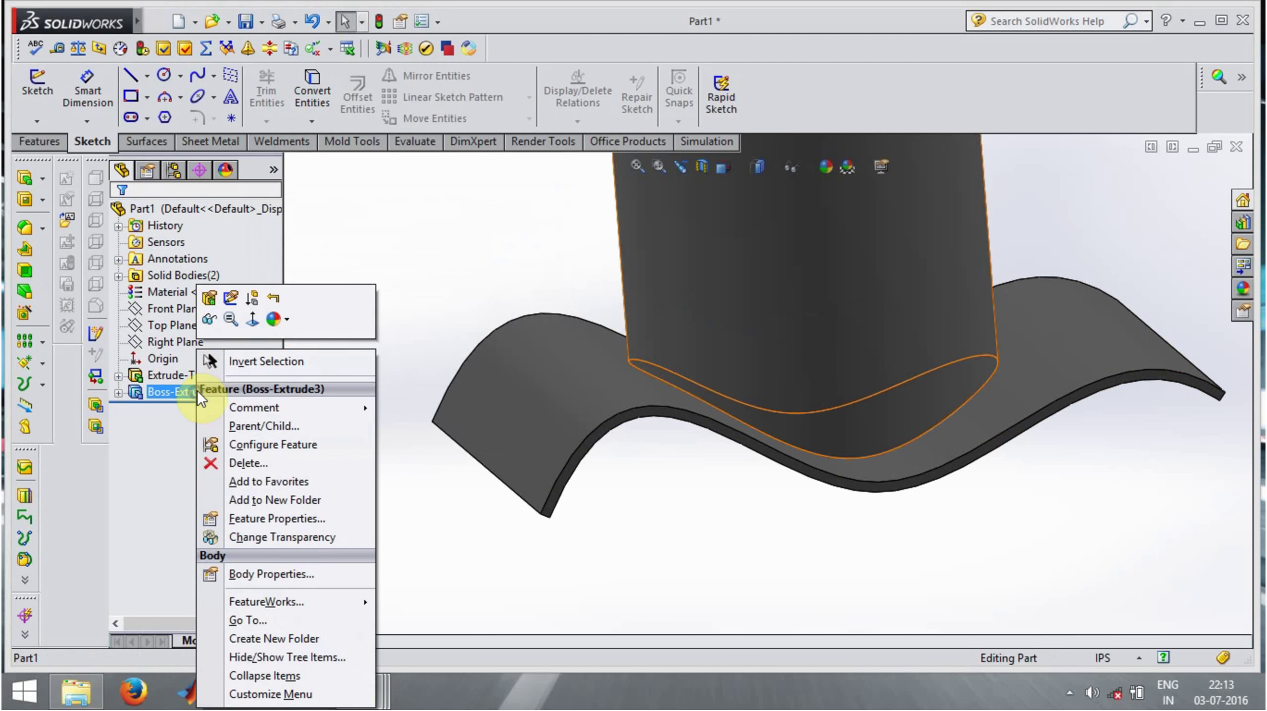
{"action": "left_click", "coordinate": [210, 295]}
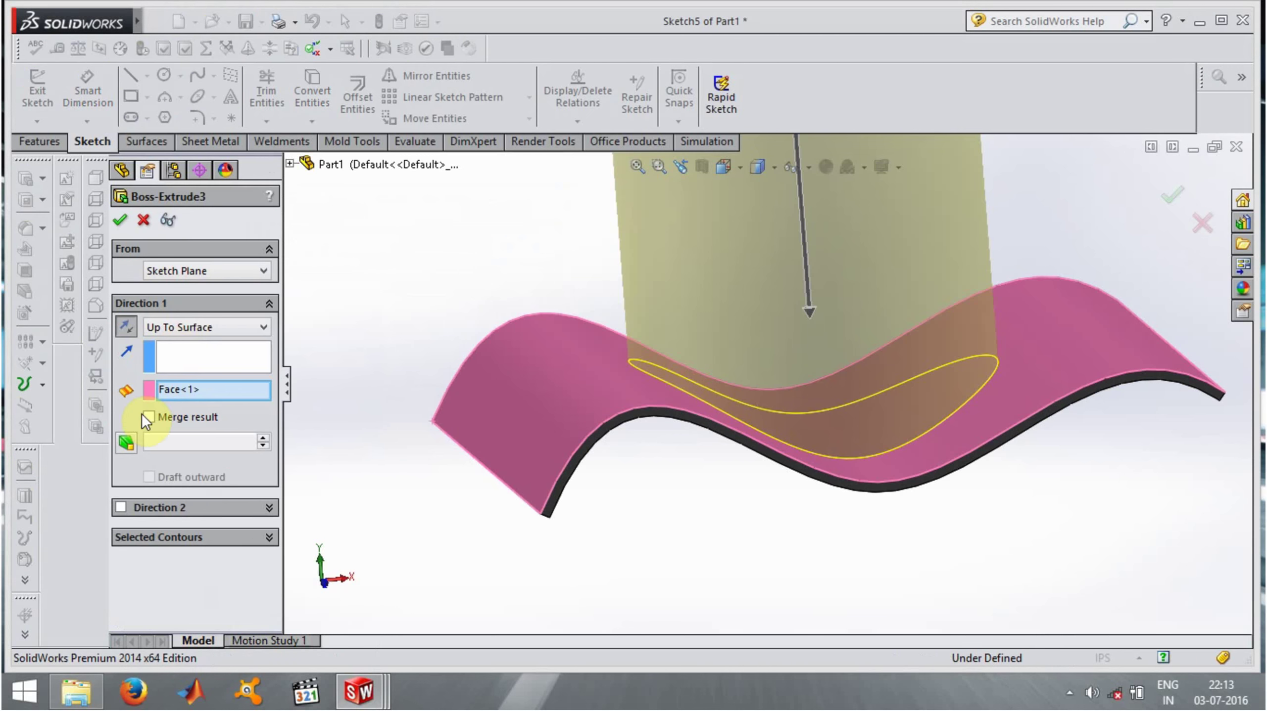
{"action": "left_click", "coordinate": [149, 418]}
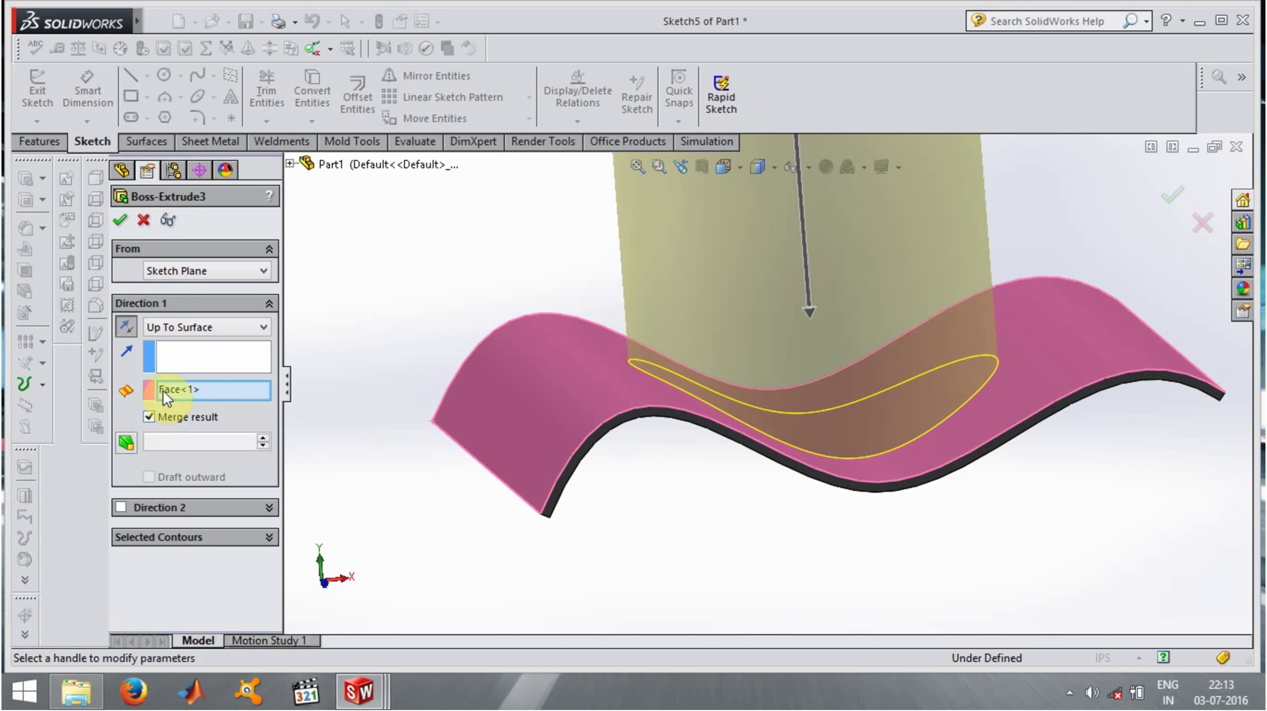
{"action": "left_click", "coordinate": [119, 219]}
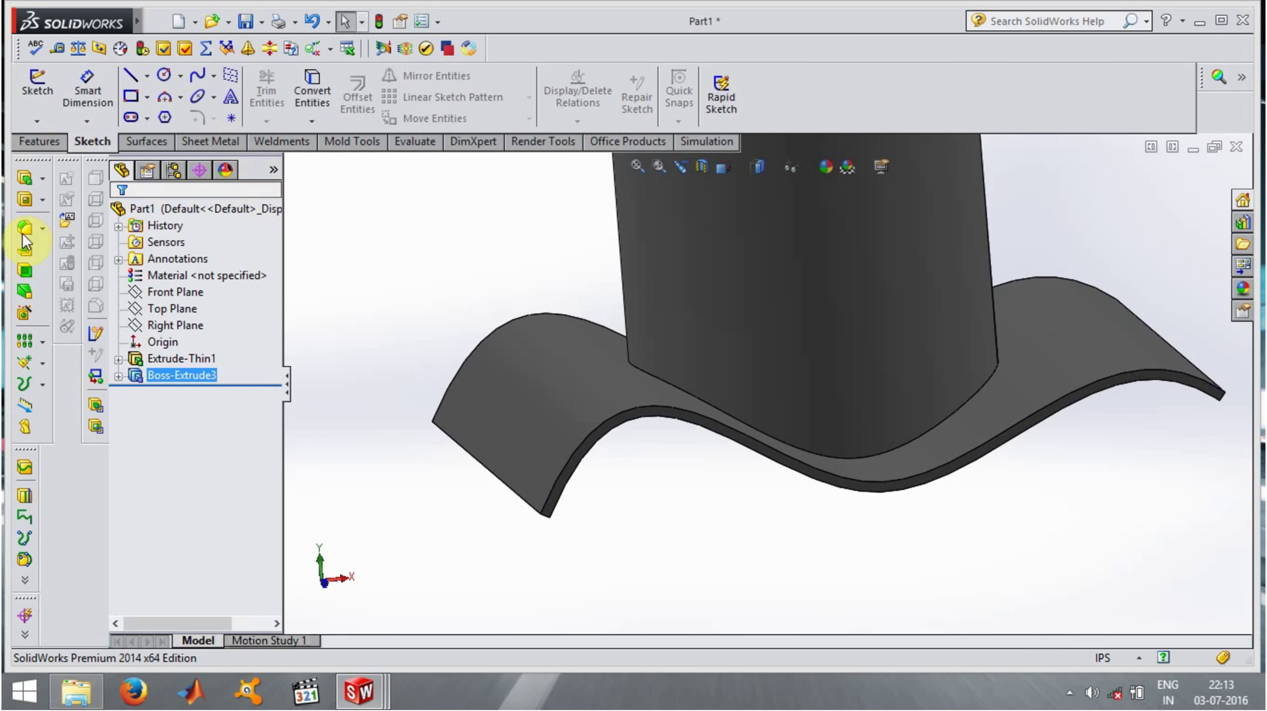
Fillet the edge where the merged cylinder meets the wavy sheet with a constant 1 in radius
{"action": "left_click", "coordinate": [25, 229]}
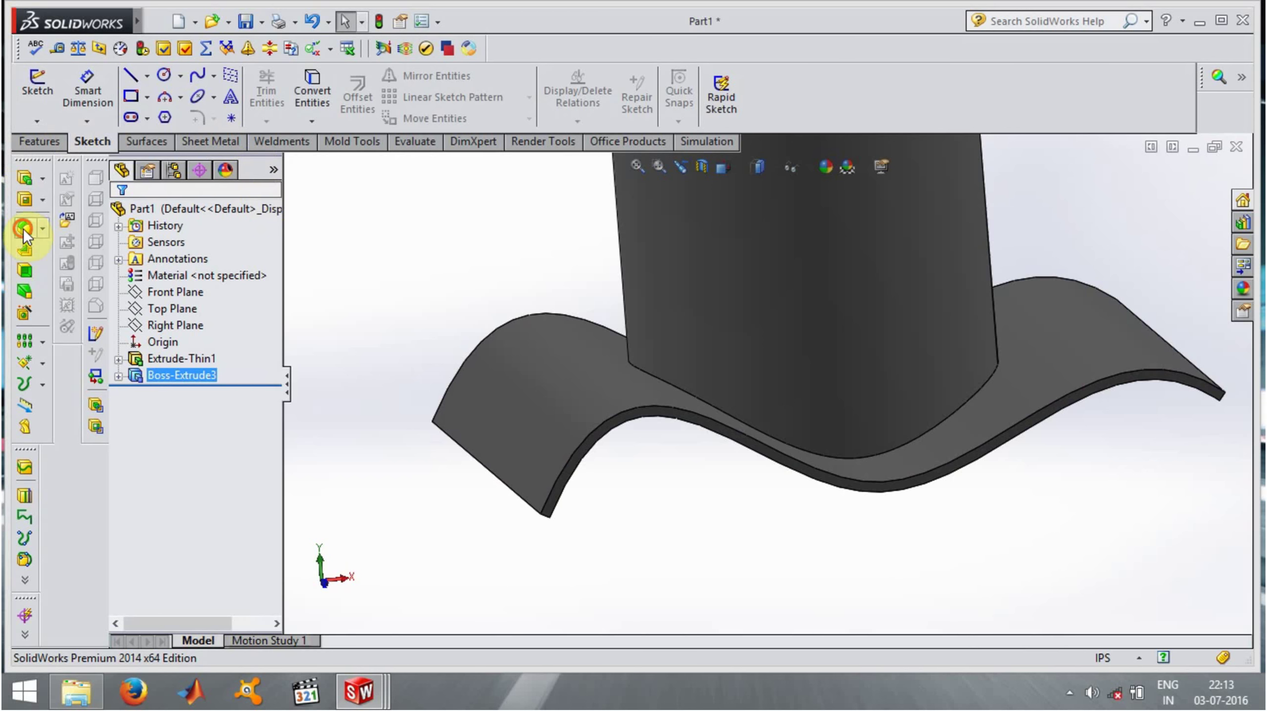
{"action": "left_click", "coordinate": [778, 441]}
{"action": "middle_click_drag", "start_coordinate": [698, 438], "coordinate": [750, 311]}
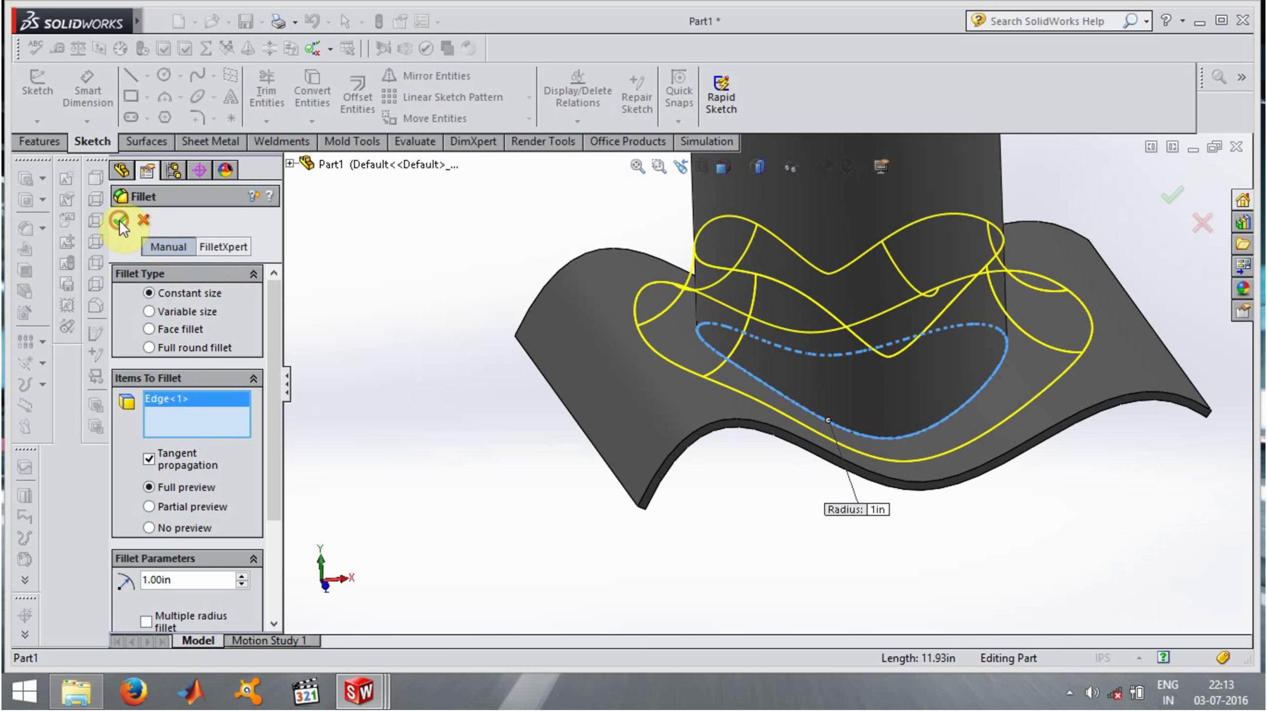
{"action": "left_click", "coordinate": [119, 220]}
{"action": "middle_click_drag", "start_coordinate": [854, 379], "coordinate": [774, 443]}
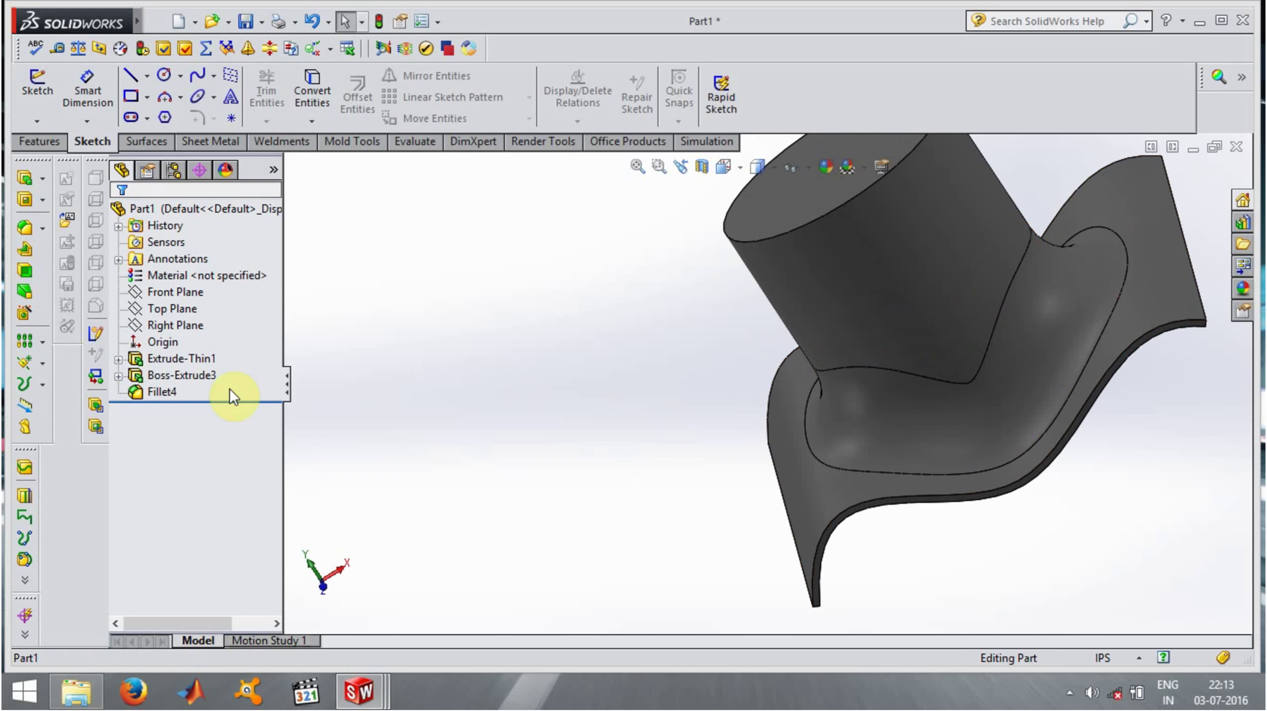
Delete the fillet between the merged cylinder and the wavy sheet
{"action": "right_click", "coordinate": [164, 393]}
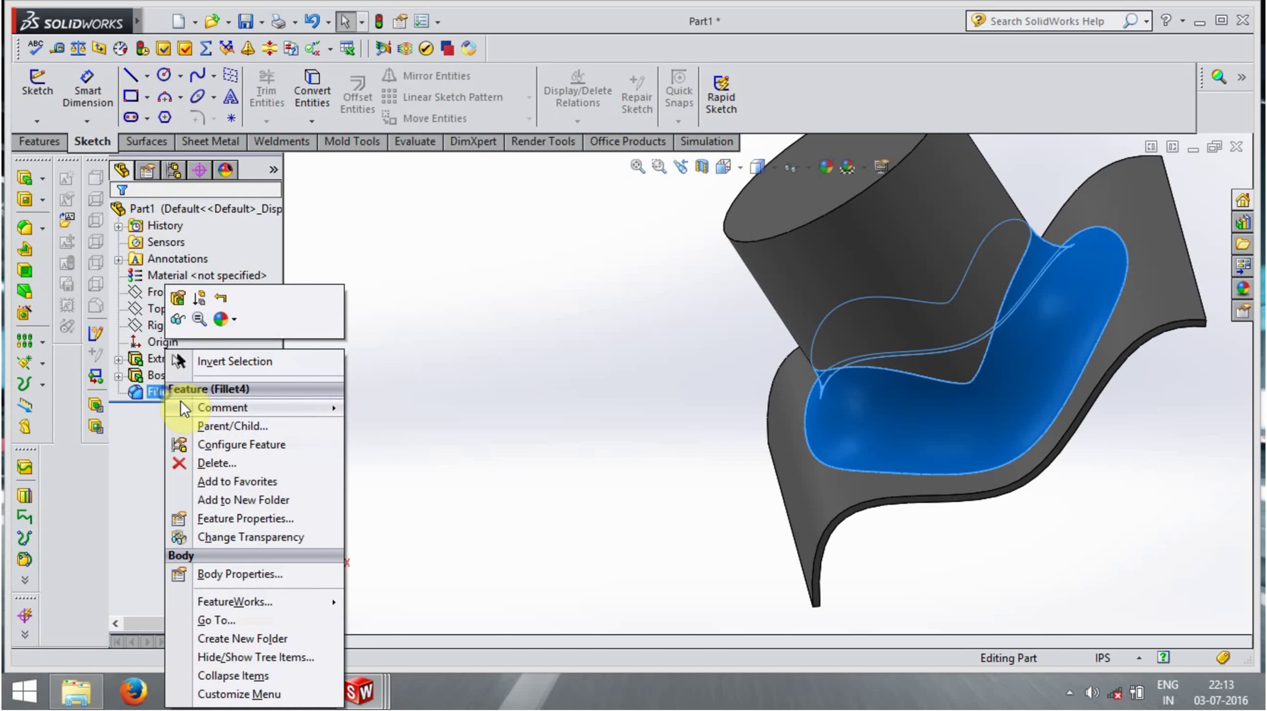
{"action": "left_click", "coordinate": [535, 239]}
Edit the cylinder's extrusion to use the Offset From Surface end condition with a 0.68 in offset from the sheet's upper face
{"action": "right_click", "coordinate": [172, 375]}
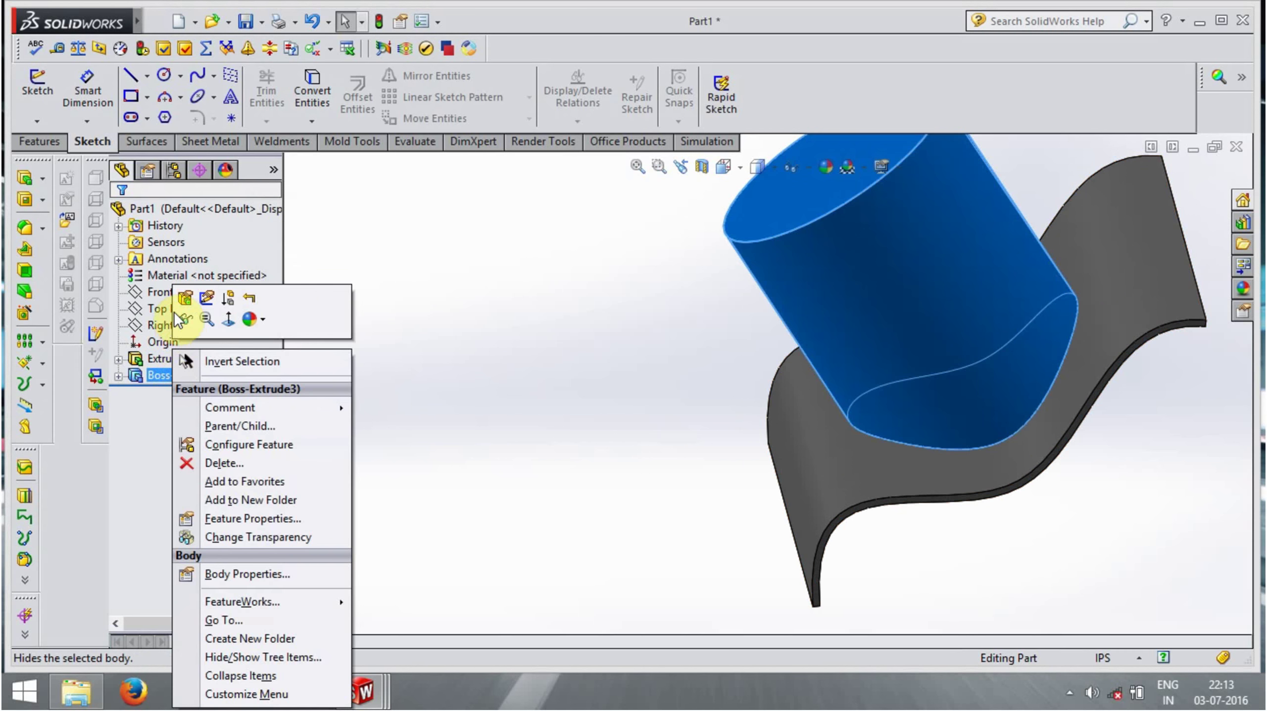
{"action": "left_click", "coordinate": [186, 299]}
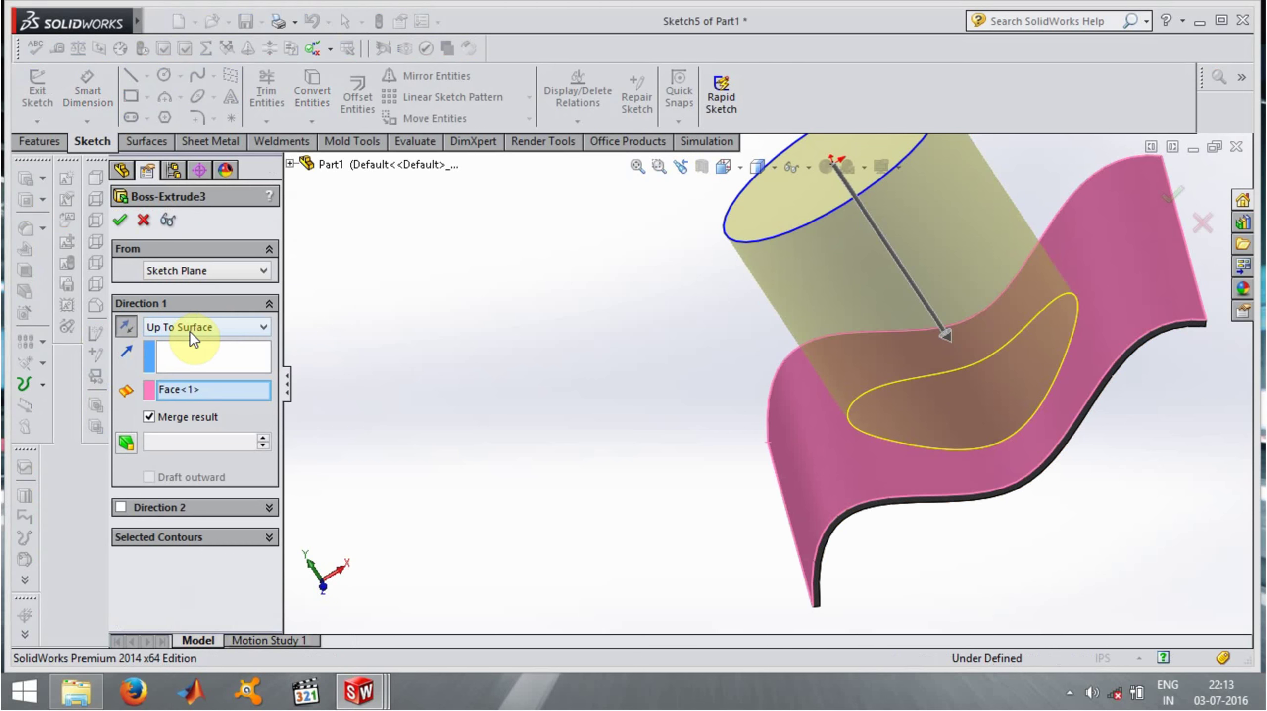
{"action": "left_click", "coordinate": [236, 328]}
{"action": "left_click", "coordinate": [212, 404]}
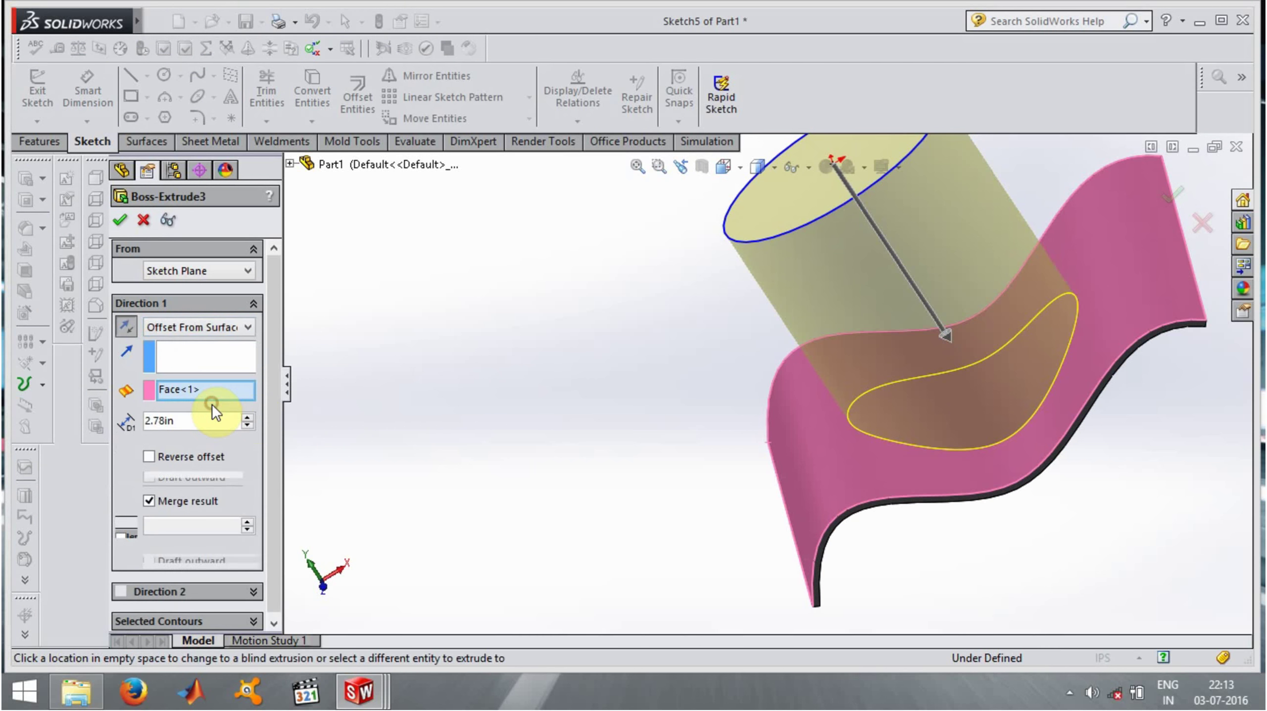
{"action": "middle_click_drag", "start_coordinate": [414, 465], "coordinate": [514, 418]}
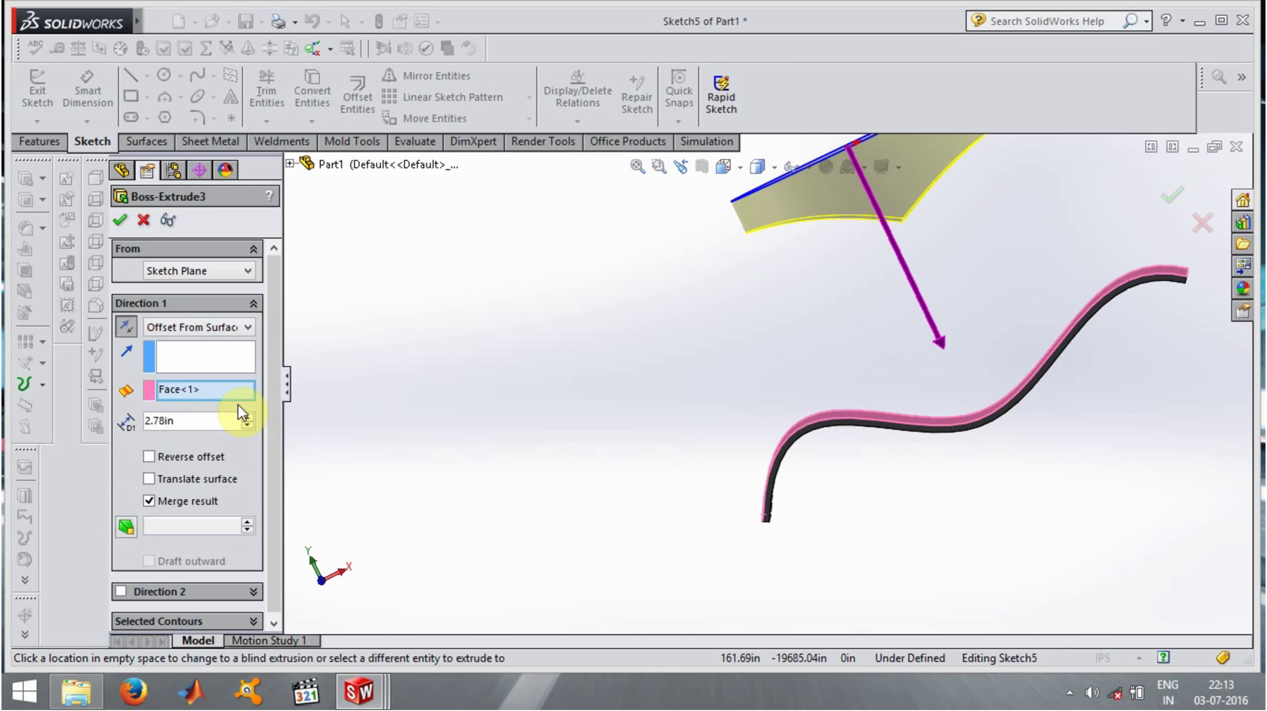
{"action": "left_click_drag", "start_coordinate": [246, 424], "coordinate": [245, 424]}
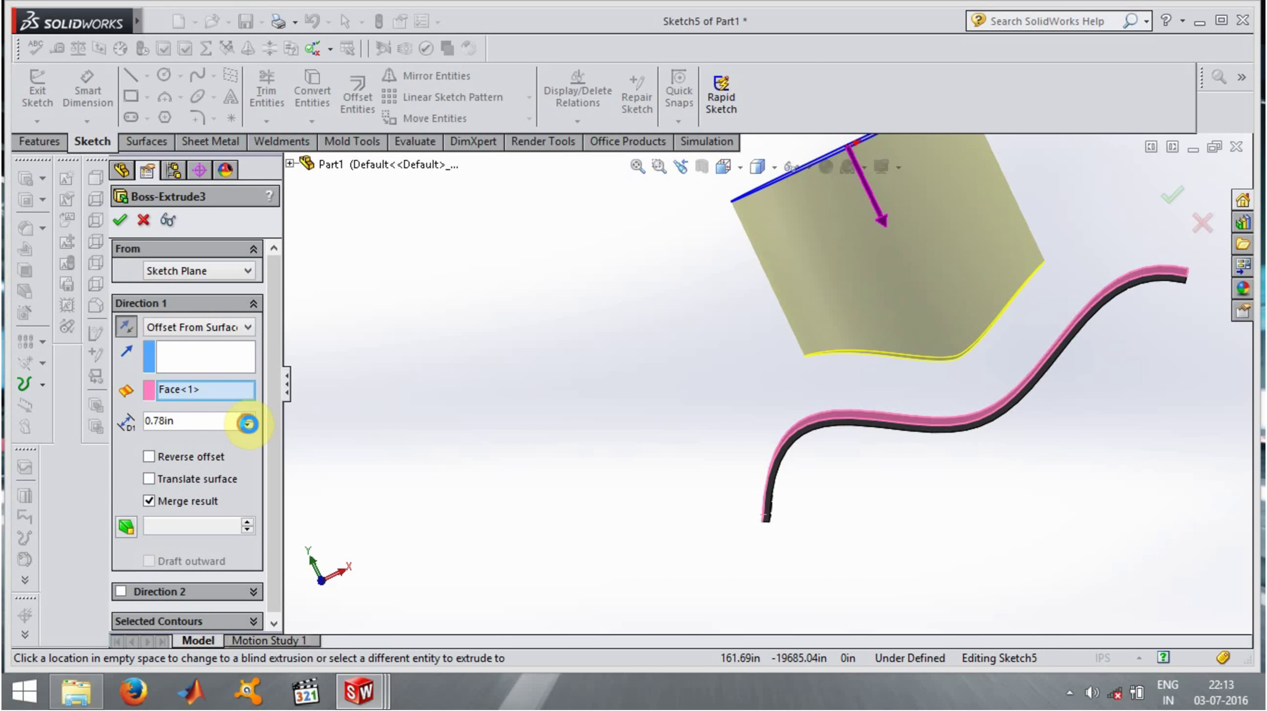
Examine the gap between the extrusion preview's end and the wavy sheet from several angles
{"action": "middle_click_drag", "start_coordinate": [588, 448], "coordinate": [628, 467]}
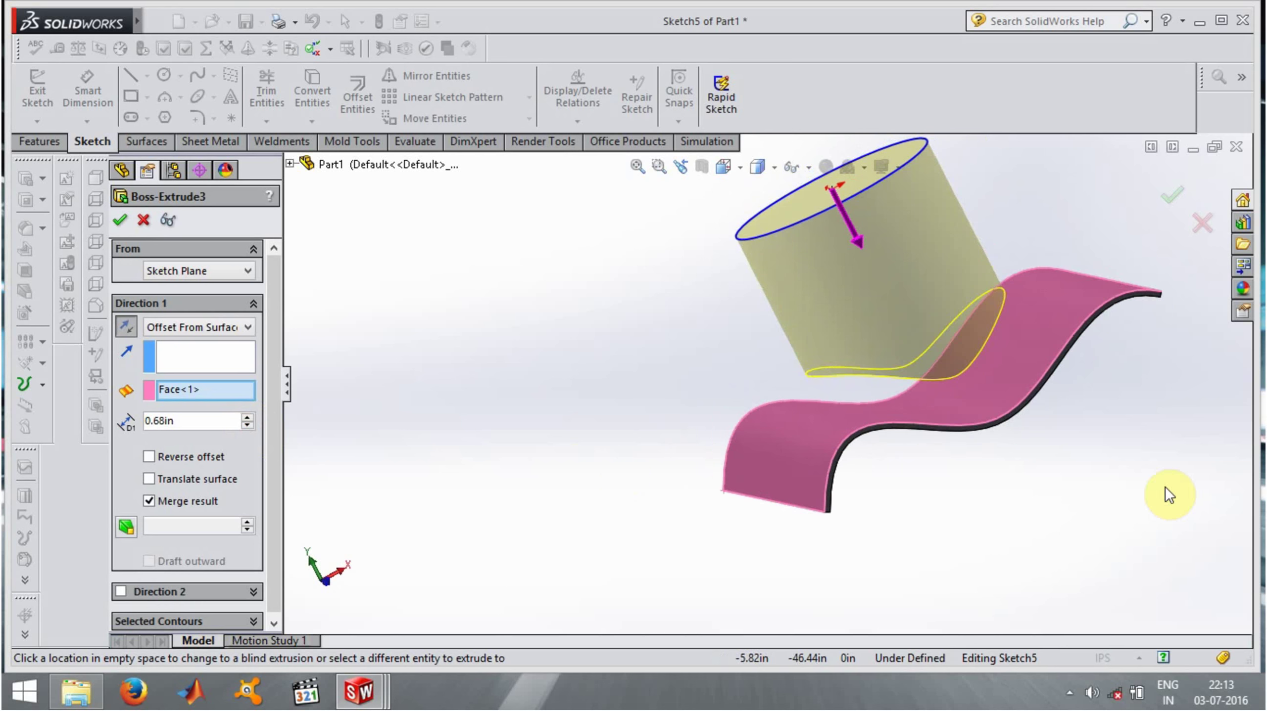
{"action": "middle_click_drag", "start_coordinate": [1032, 424], "coordinate": [991, 394]}
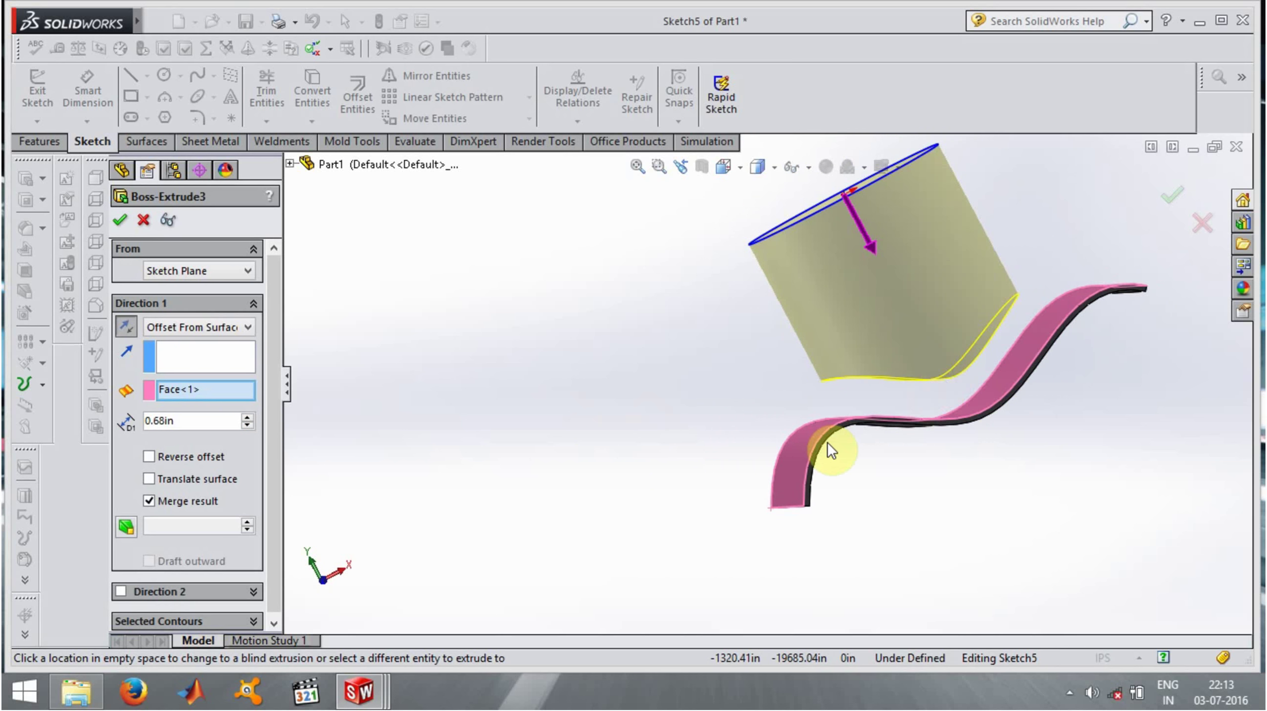
{"action": "middle_click_drag", "start_coordinate": [914, 422], "coordinate": [495, 382]}
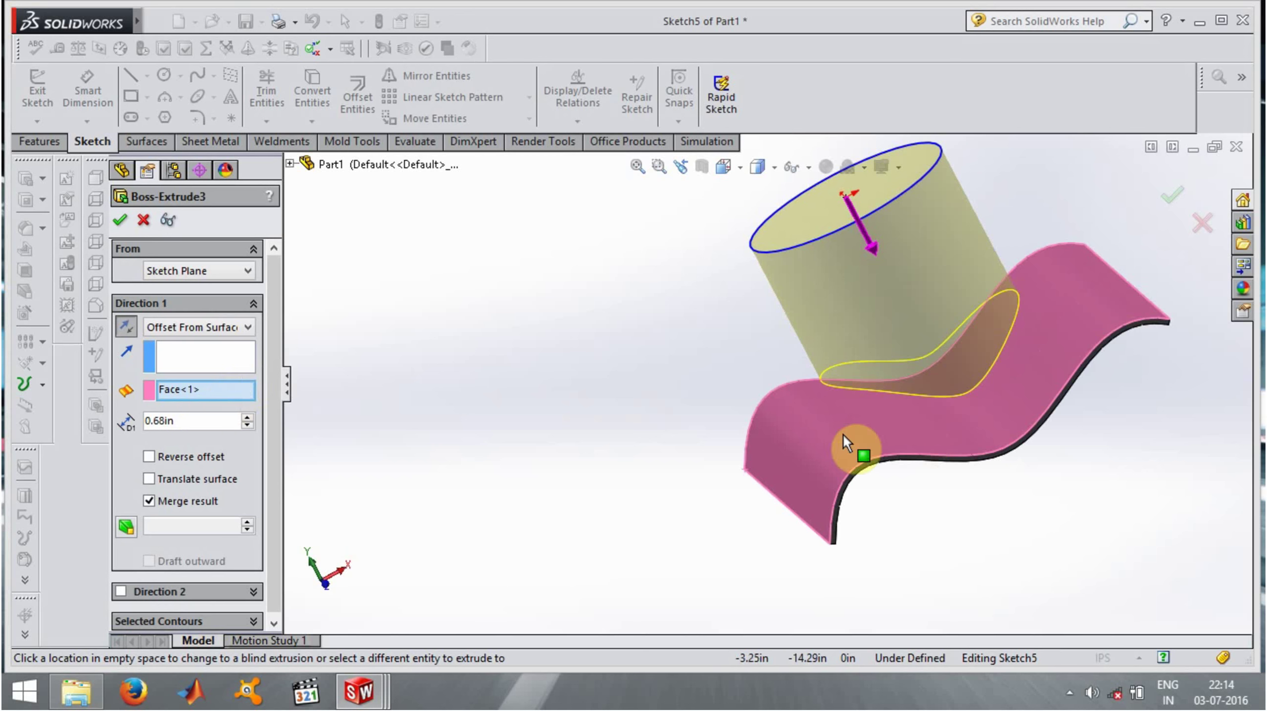
{"action": "middle_click_drag", "start_coordinate": [915, 352], "coordinate": [881, 332]}
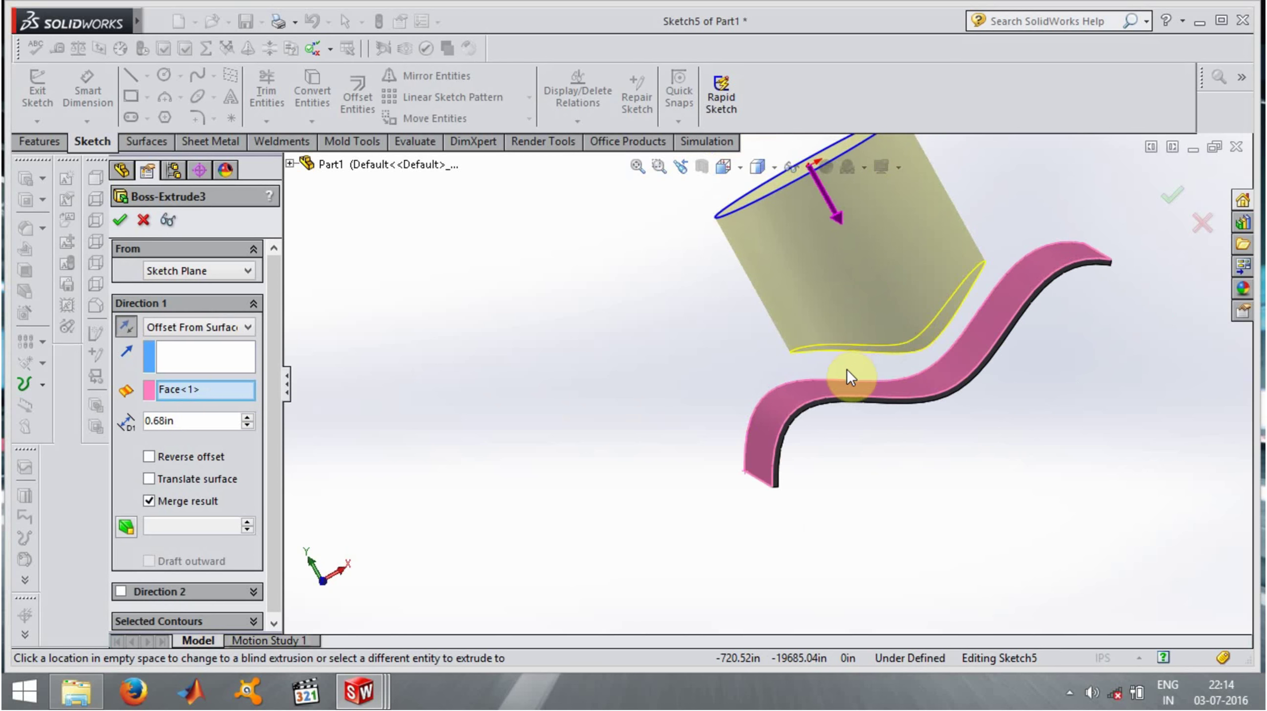
{"action": "scroll", "coordinate": [868, 366], "scroll_direction": "down", "scroll_amount": 2}
{"action": "scroll", "coordinate": [868, 371], "scroll_direction": "down", "scroll_amount": 2}
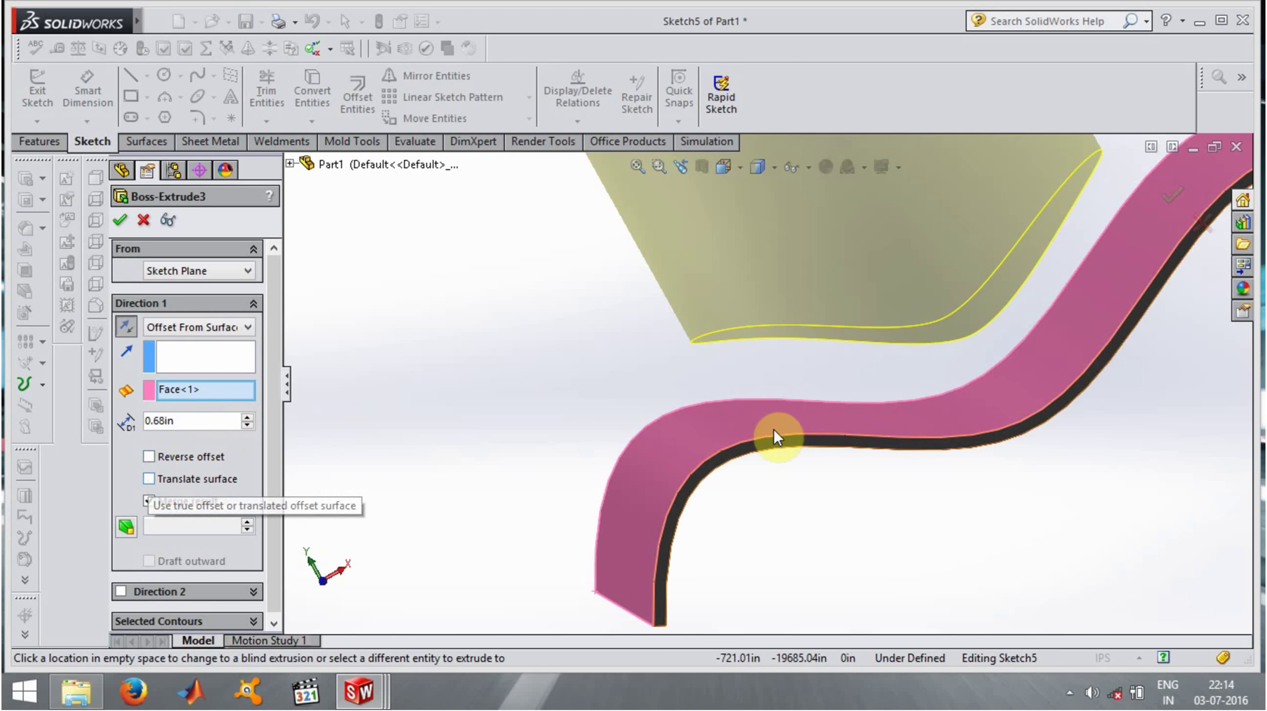
{"action": "mouse_move", "coordinate": [769, 433]}
{"action": "middle_mouse_down"}
{"action": "mouse_move", "coordinate": [764, 410]}
{"action": "mouse_move", "coordinate": [777, 424]}
{"action": "middle_mouse_up"}
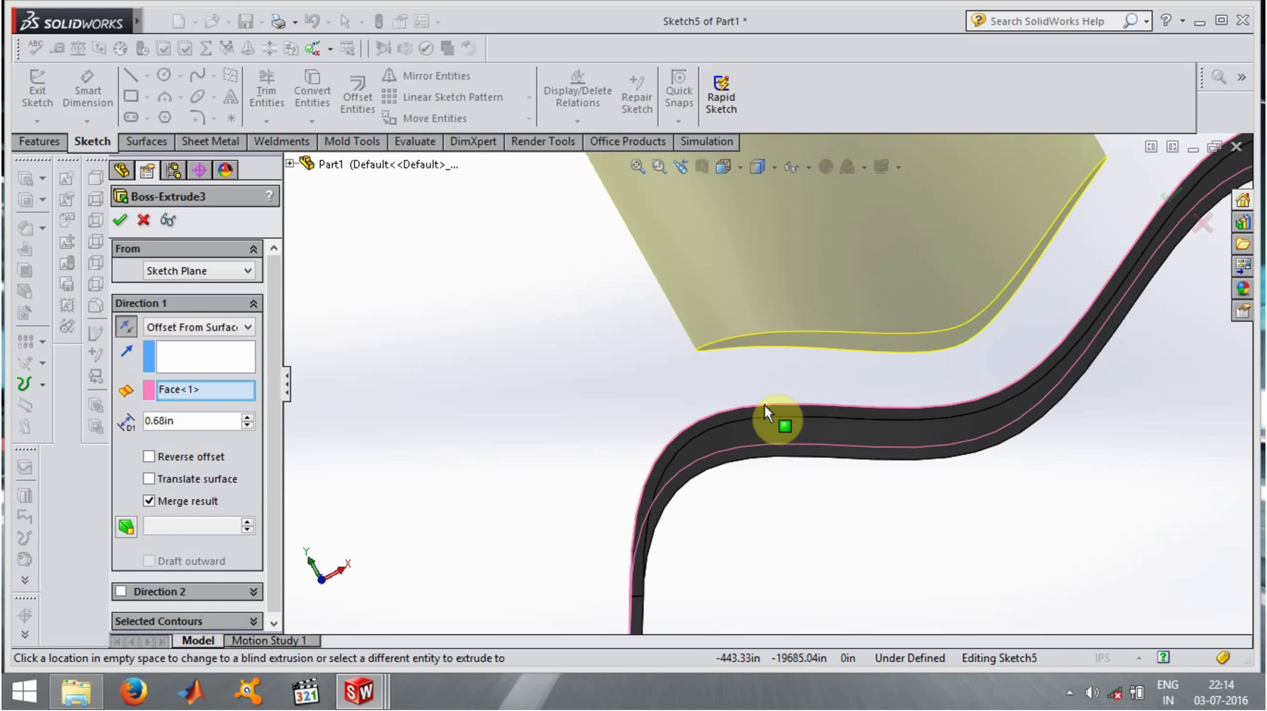
Turn on Translate surface for the offset extrusion and inspect the preview's end shape against the wavy sheet
{"action": "left_click", "coordinate": [150, 479]}
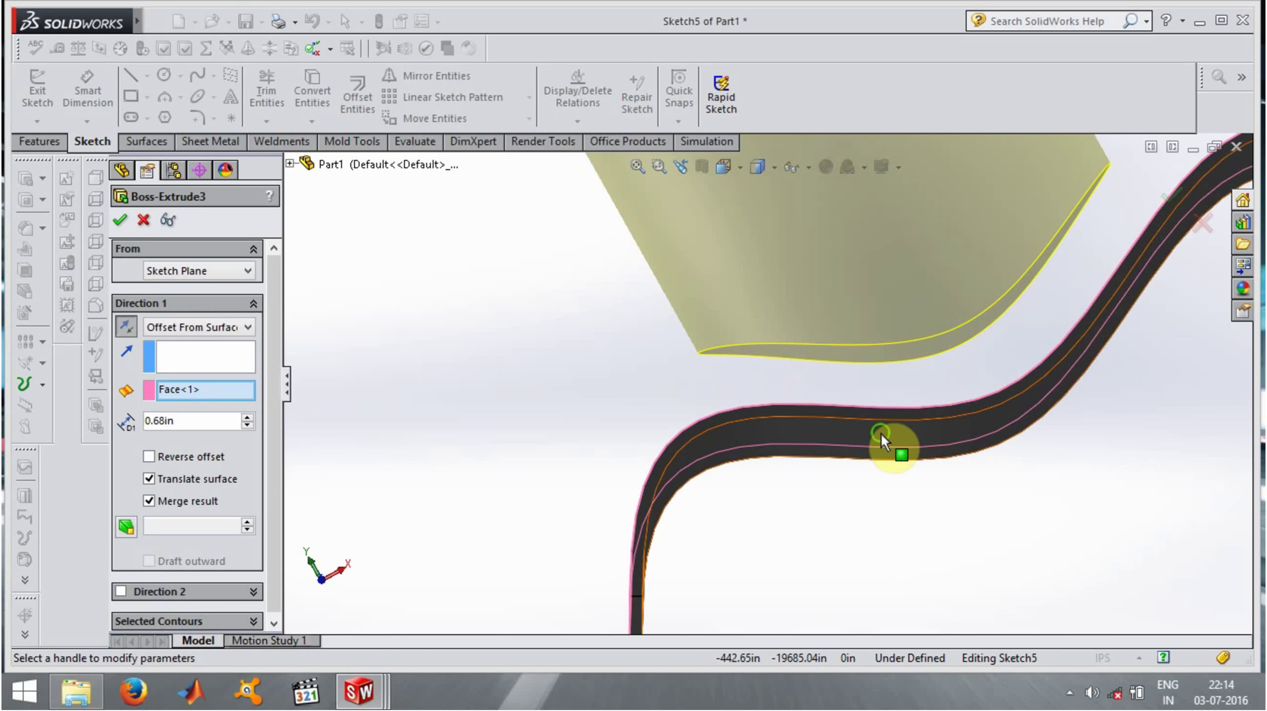
{"action": "middle_click_drag", "start_coordinate": [881, 434], "coordinate": [677, 374]}
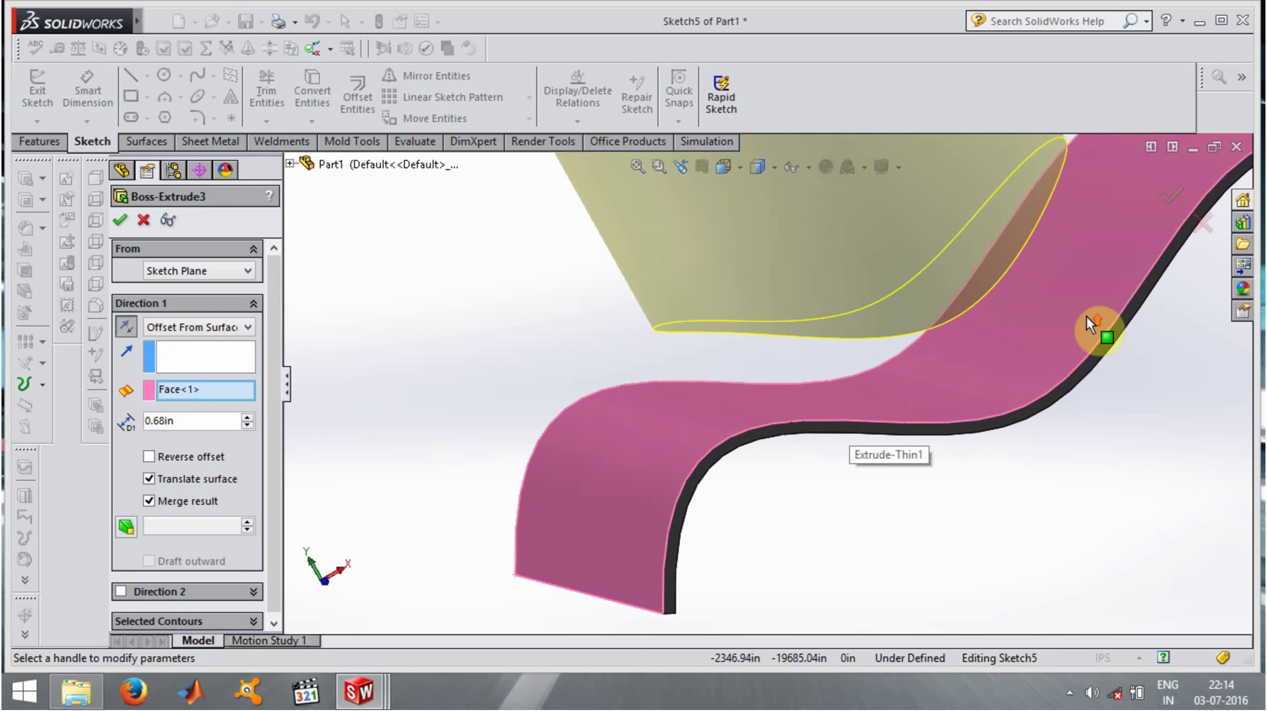
{"action": "middle_click_drag", "start_coordinate": [1097, 331], "coordinate": [912, 366]}
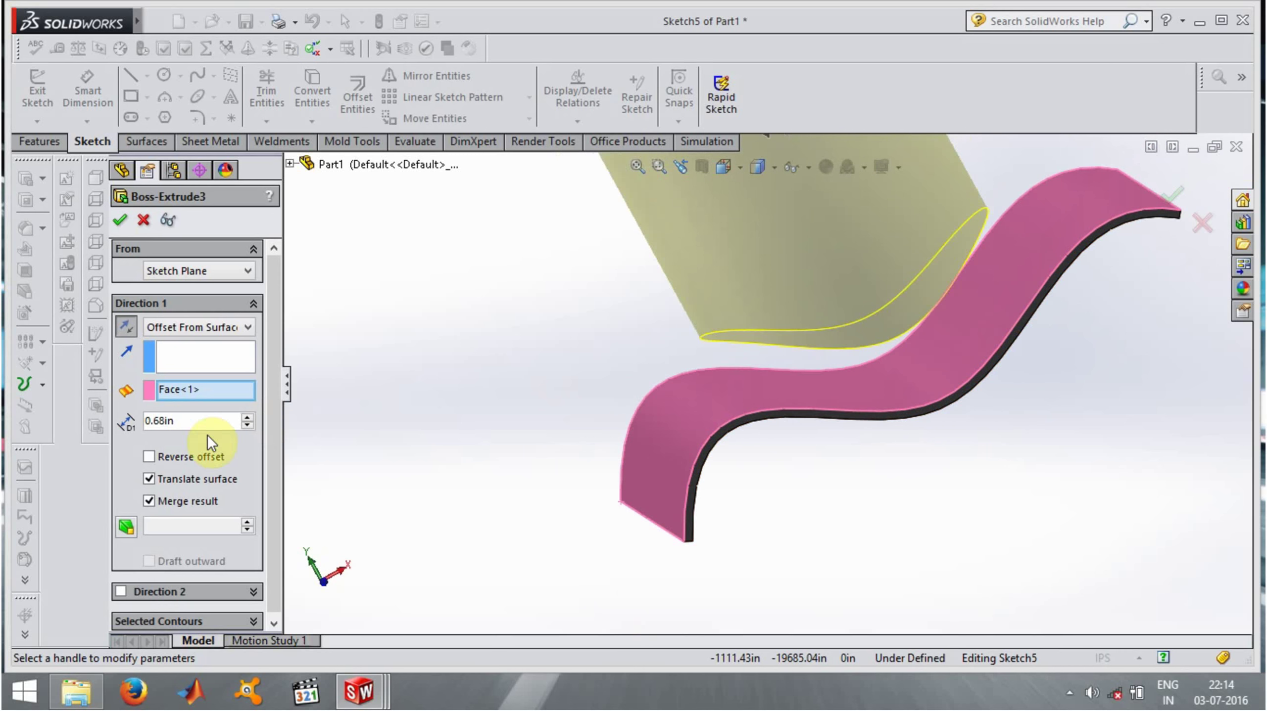
Try Reverse offset to end the extrusion beyond the wavy sheet, and turn the option off again
{"action": "left_click", "coordinate": [149, 456]}
{"action": "middle_click_drag", "start_coordinate": [814, 472], "coordinate": [812, 460]}
{"action": "scroll", "coordinate": [774, 419], "scroll_direction": "down", "scroll_amount": 6}
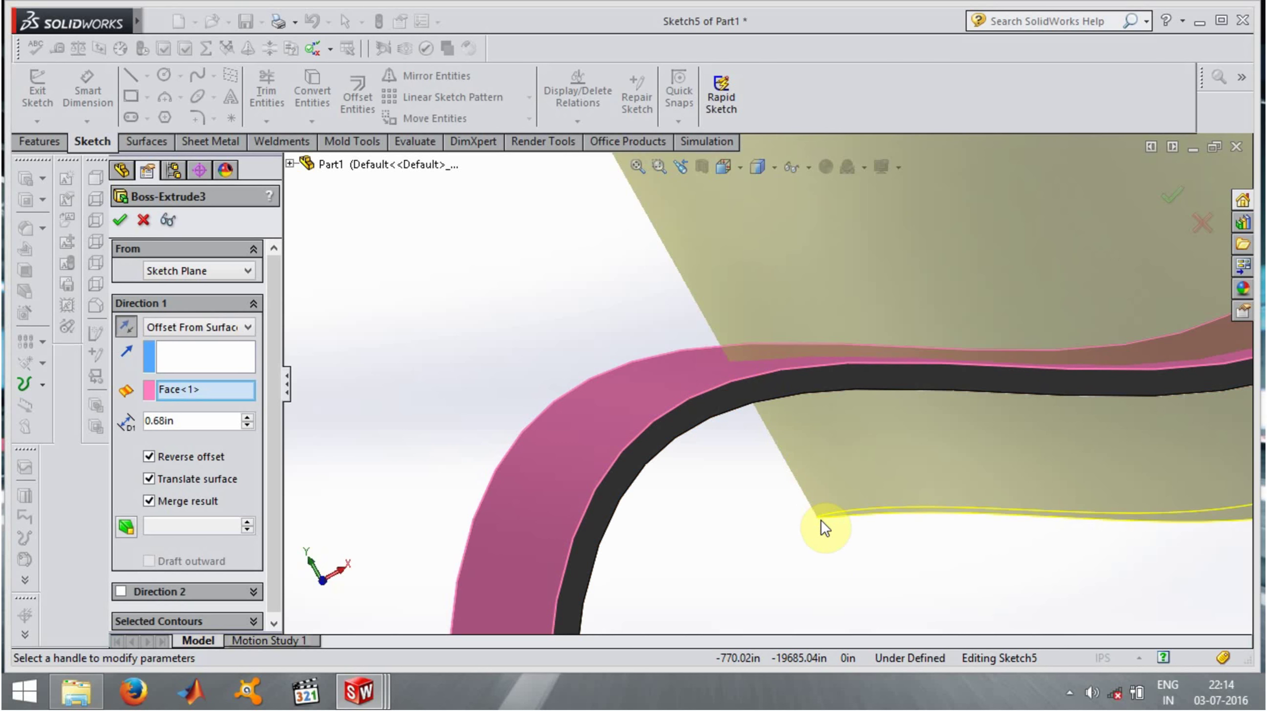
{"action": "left_click", "coordinate": [149, 456]}
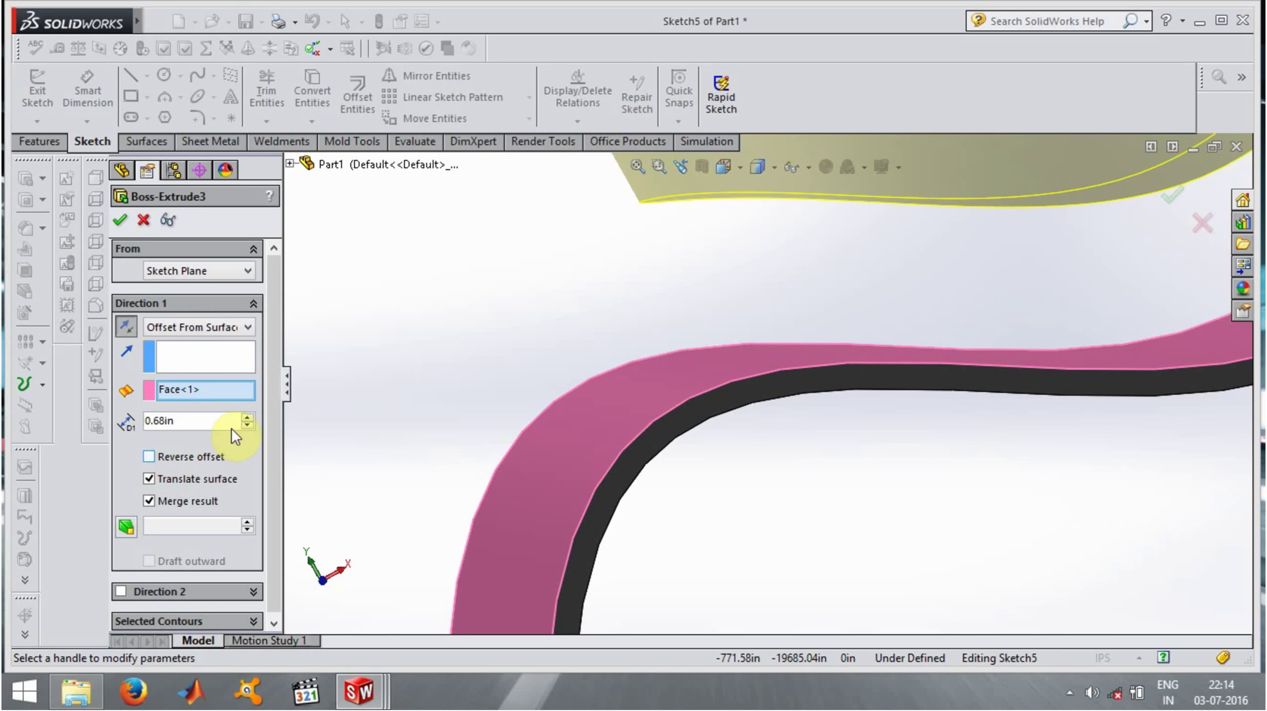
Try the Up To Body end condition for the cylinder's extrusion, with the wavy sheet as the target body
{"action": "left_click", "coordinate": [211, 328]}
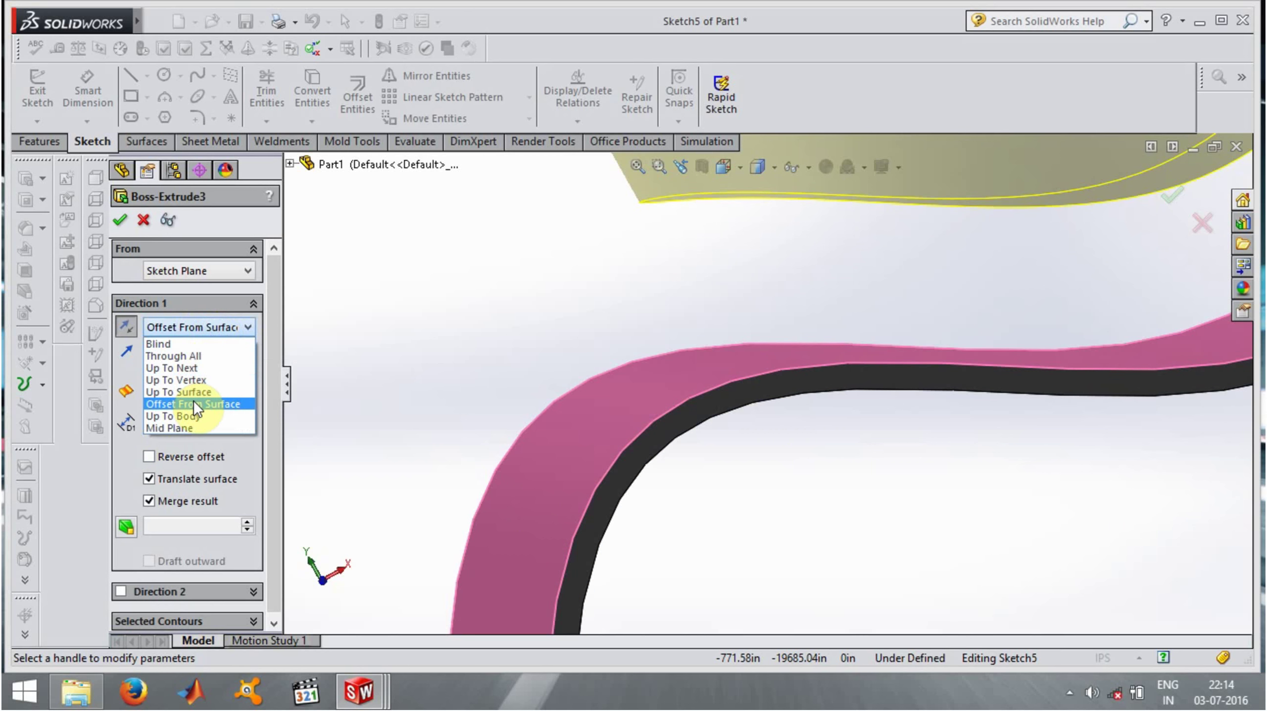
{"action": "left_click", "coordinate": [199, 416]}
{"action": "middle_click_drag", "start_coordinate": [531, 379], "coordinate": [774, 284]}
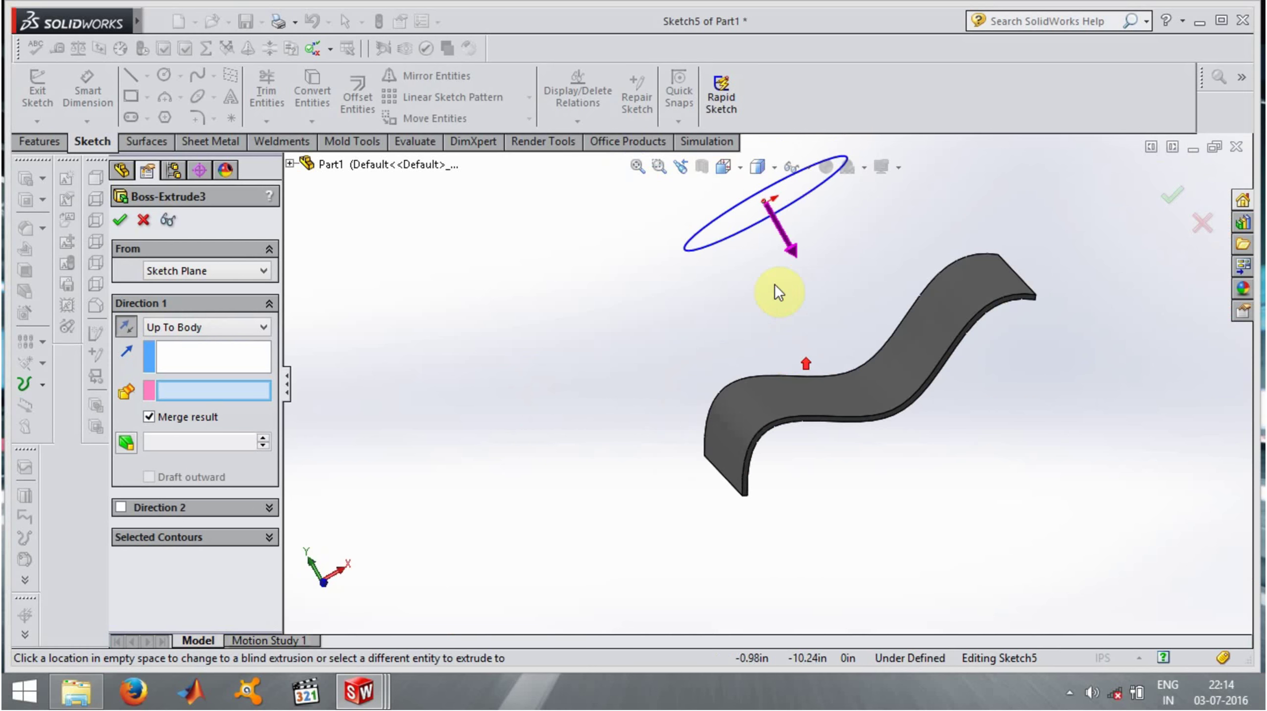
{"action": "left_click", "coordinate": [799, 391]}
{"action": "middle_click_drag", "start_coordinate": [683, 403], "coordinate": [555, 386]}
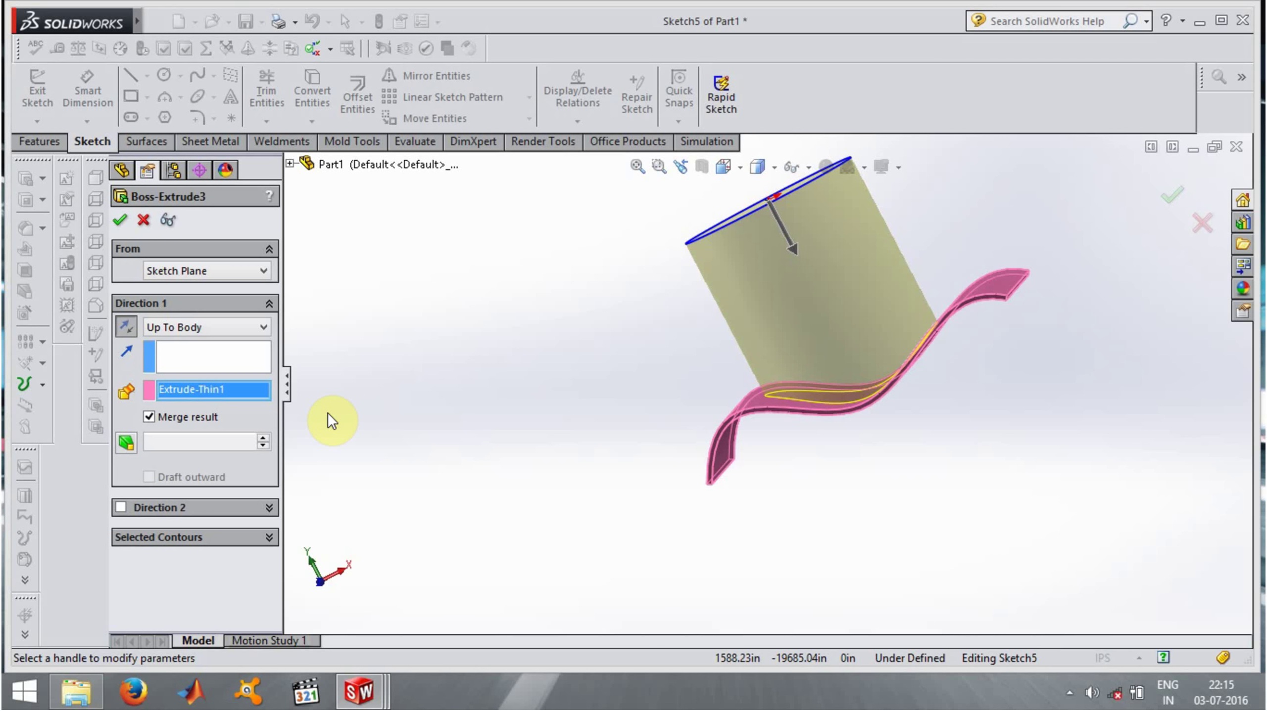
{"action": "left_click", "coordinate": [161, 141]}
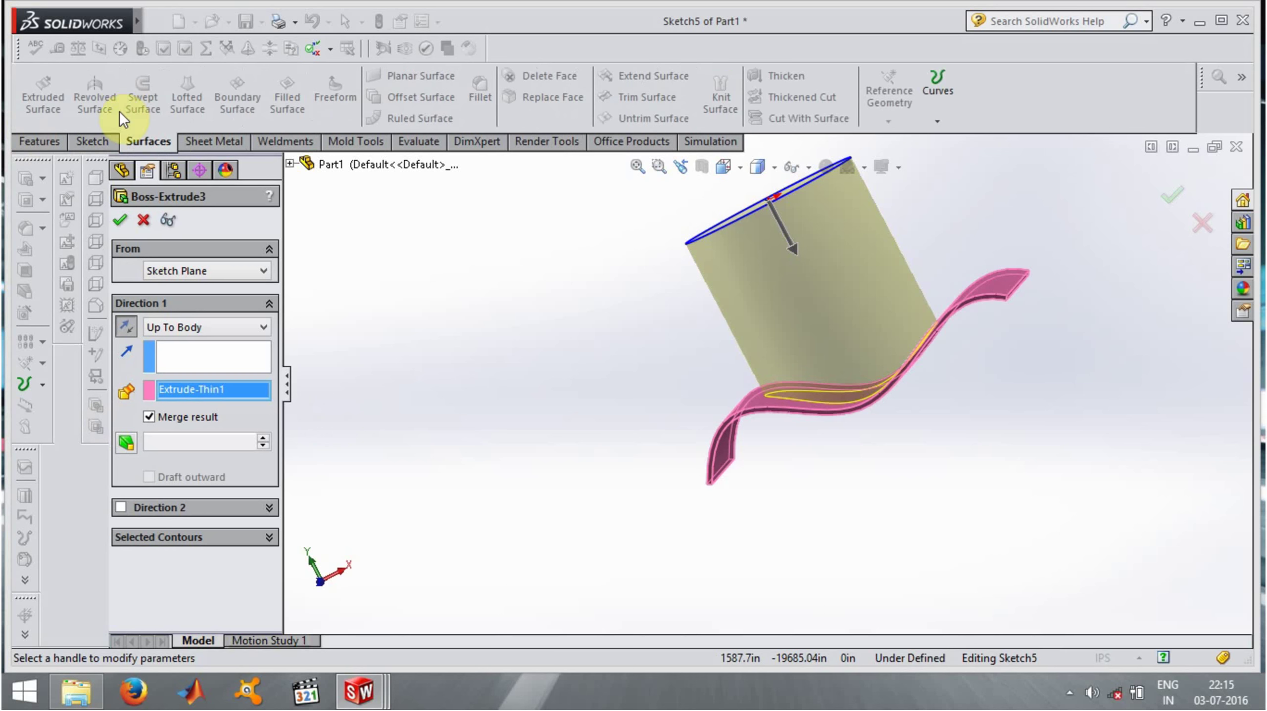
{"action": "left_click", "coordinate": [90, 145]}
Try the Mid Plane end condition on the cylinder's circle with a depth of about 2.86 in, and discard the edit
{"action": "left_click", "coordinate": [197, 322]}
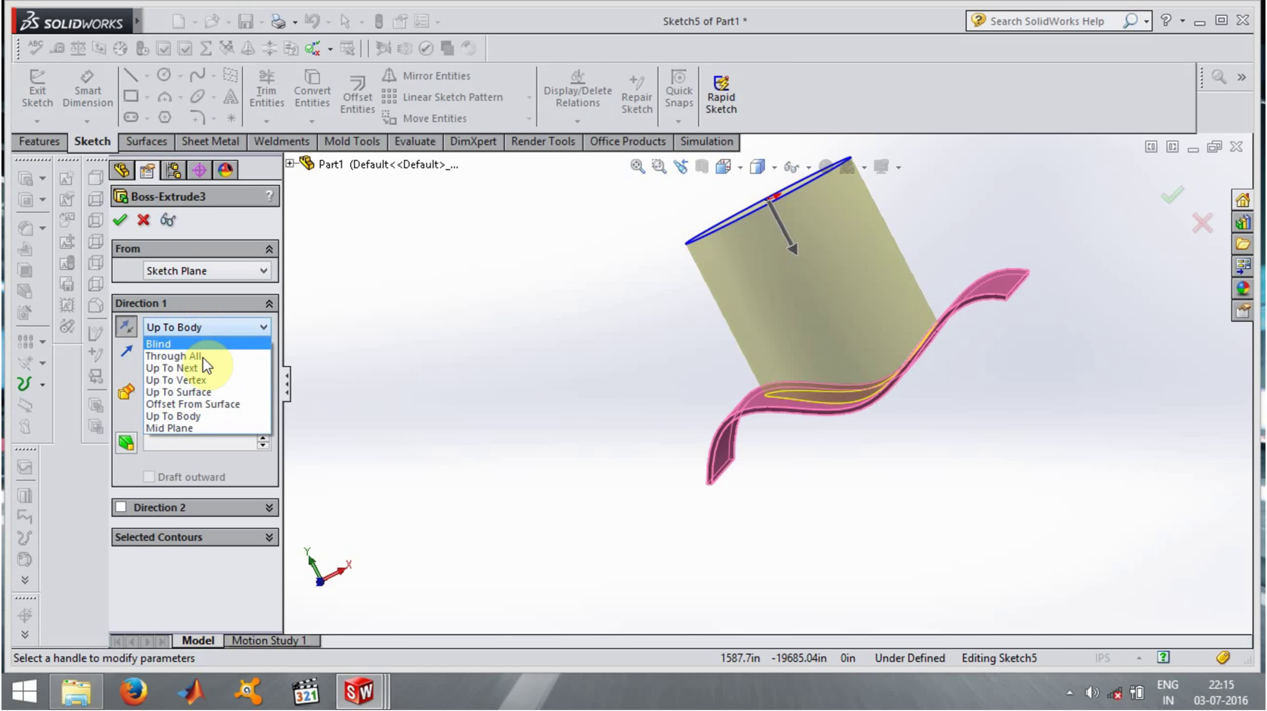
{"action": "left_click", "coordinate": [195, 428]}
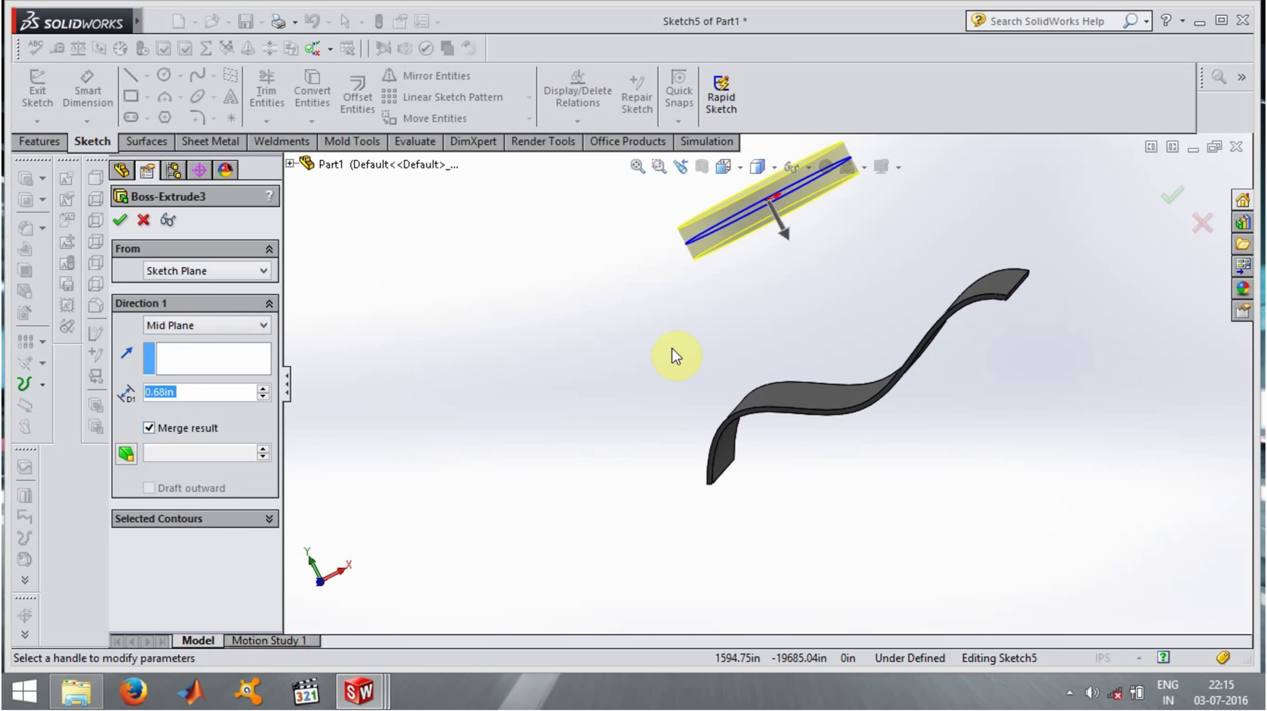
{"action": "mouse_move", "coordinate": [671, 353]}
{"action": "middle_mouse_down"}
{"action": "mouse_move", "coordinate": [678, 378]}
{"action": "mouse_move", "coordinate": [673, 352]}
{"action": "middle_mouse_up"}
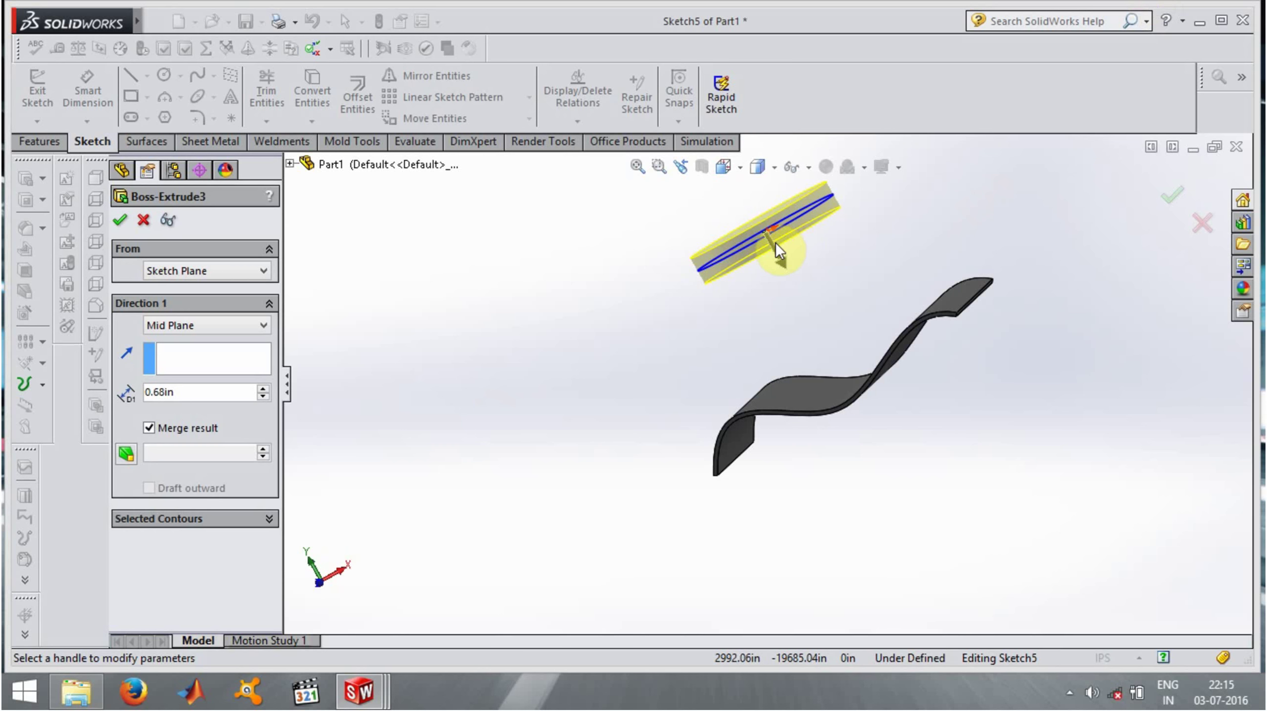
{"action": "left_click", "coordinate": [785, 269]}
{"action": "left_click", "coordinate": [802, 291]}
{"action": "middle_click_drag", "start_coordinate": [802, 291], "coordinate": [905, 224]}
{"action": "mouse_move", "coordinate": [787, 254]}
{"action": "middle_mouse_down"}
{"action": "mouse_move", "coordinate": [758, 240]}
{"action": "mouse_move", "coordinate": [639, 319]}
{"action": "mouse_move", "coordinate": [758, 277]}
{"action": "mouse_move", "coordinate": [797, 282]}
{"action": "middle_mouse_up"}
{"action": "left_click", "coordinate": [807, 335]}
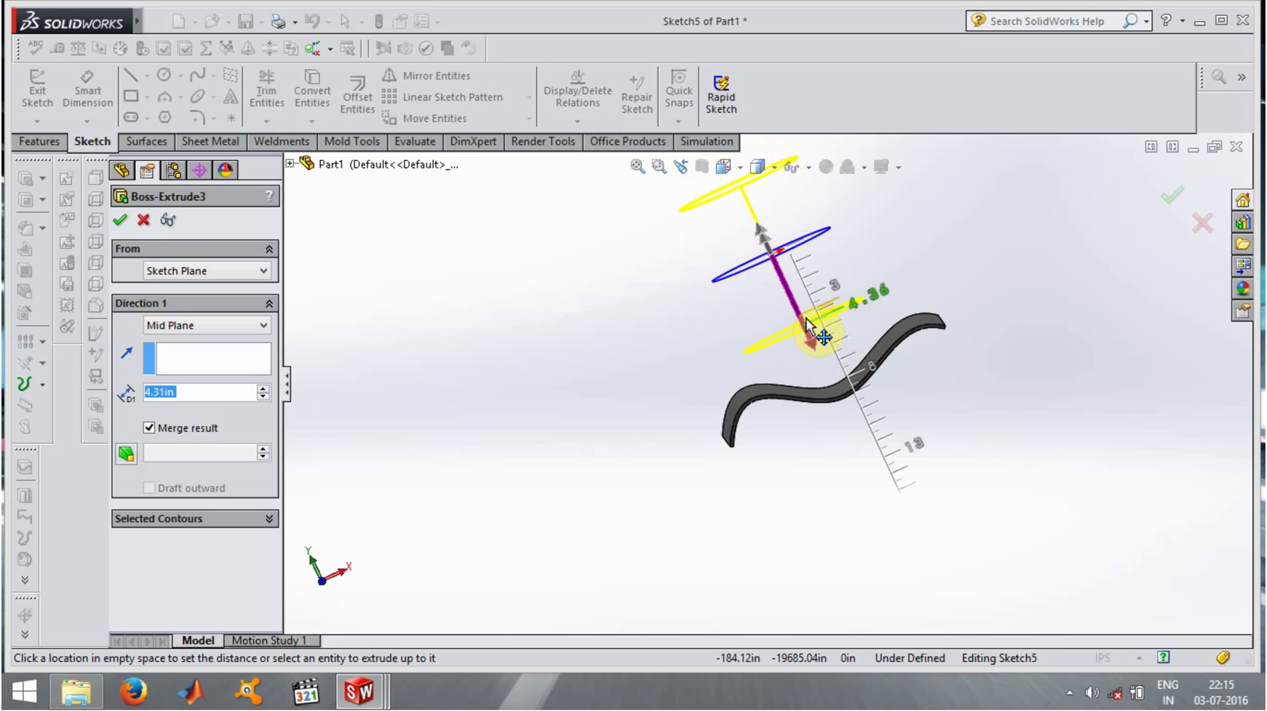
{"action": "left_click", "coordinate": [802, 301]}
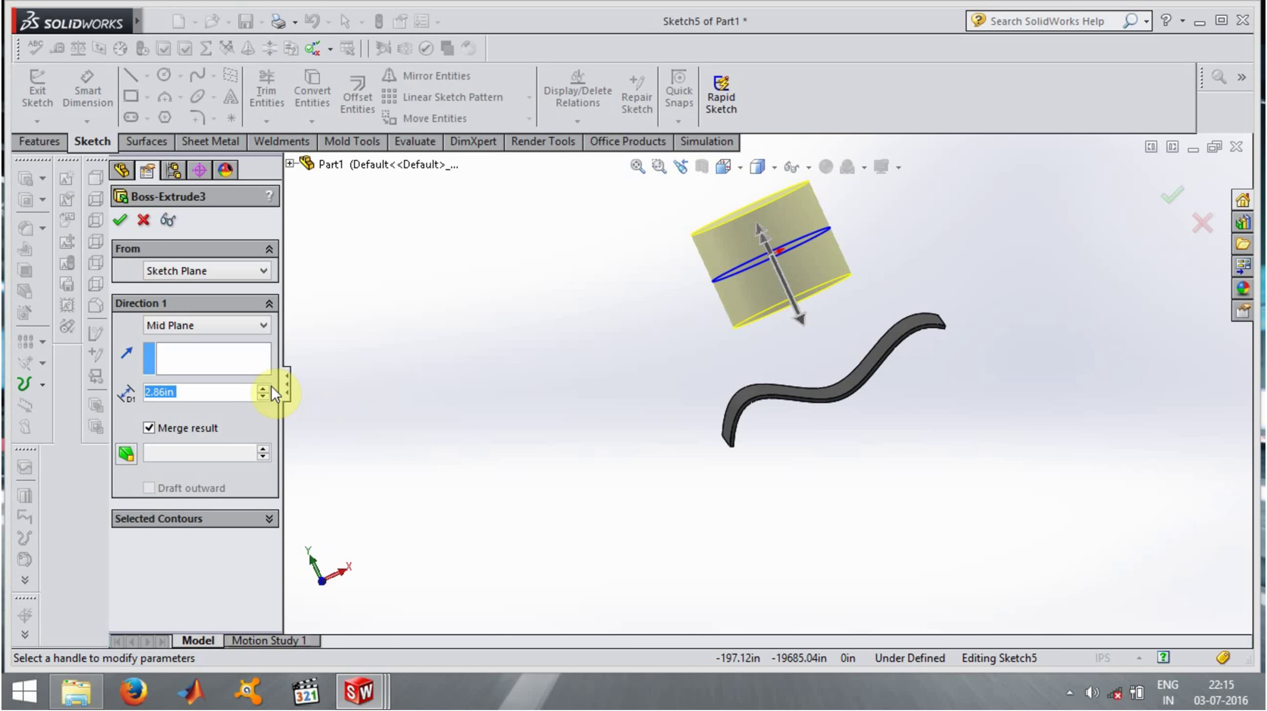
{"action": "left_click", "coordinate": [121, 220]}
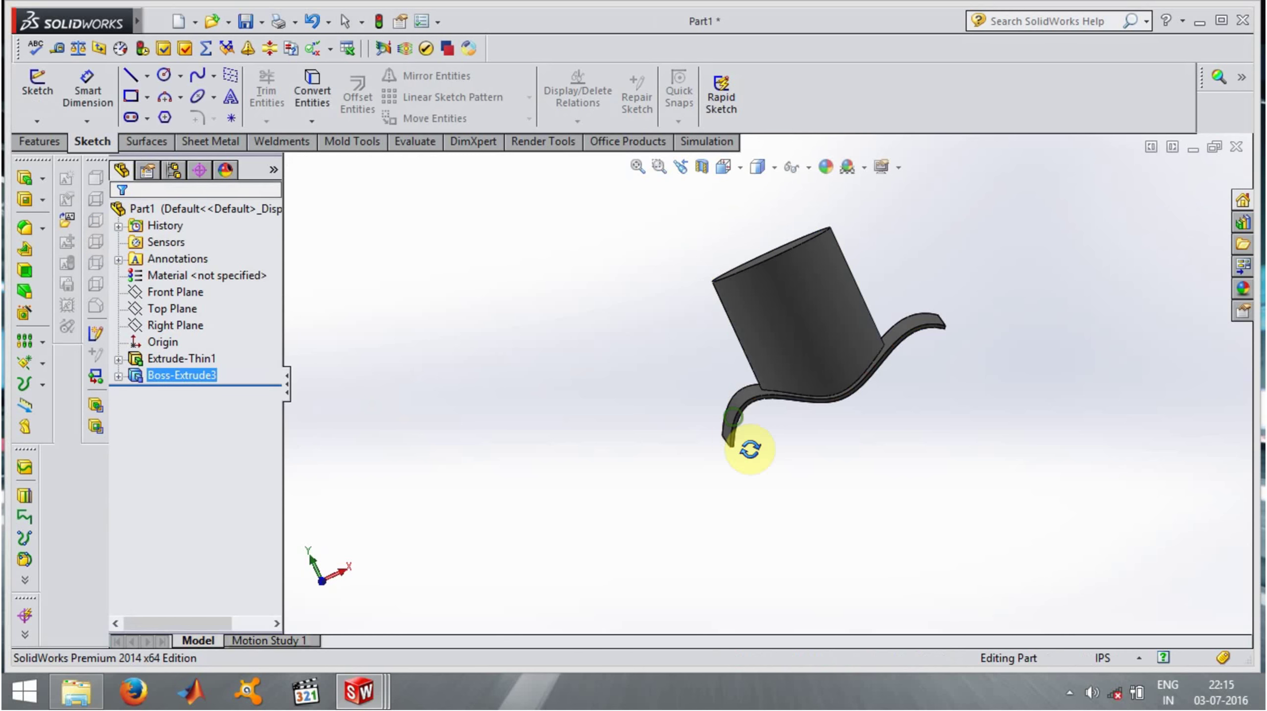
Switch from Part1 to the open Part2 document containing the unfinished sketch of an arc crossed by a line
{"action": "middle_click_drag", "start_coordinate": [749, 446], "coordinate": [786, 286]}
{"action": "left_click", "coordinate": [797, 261]}
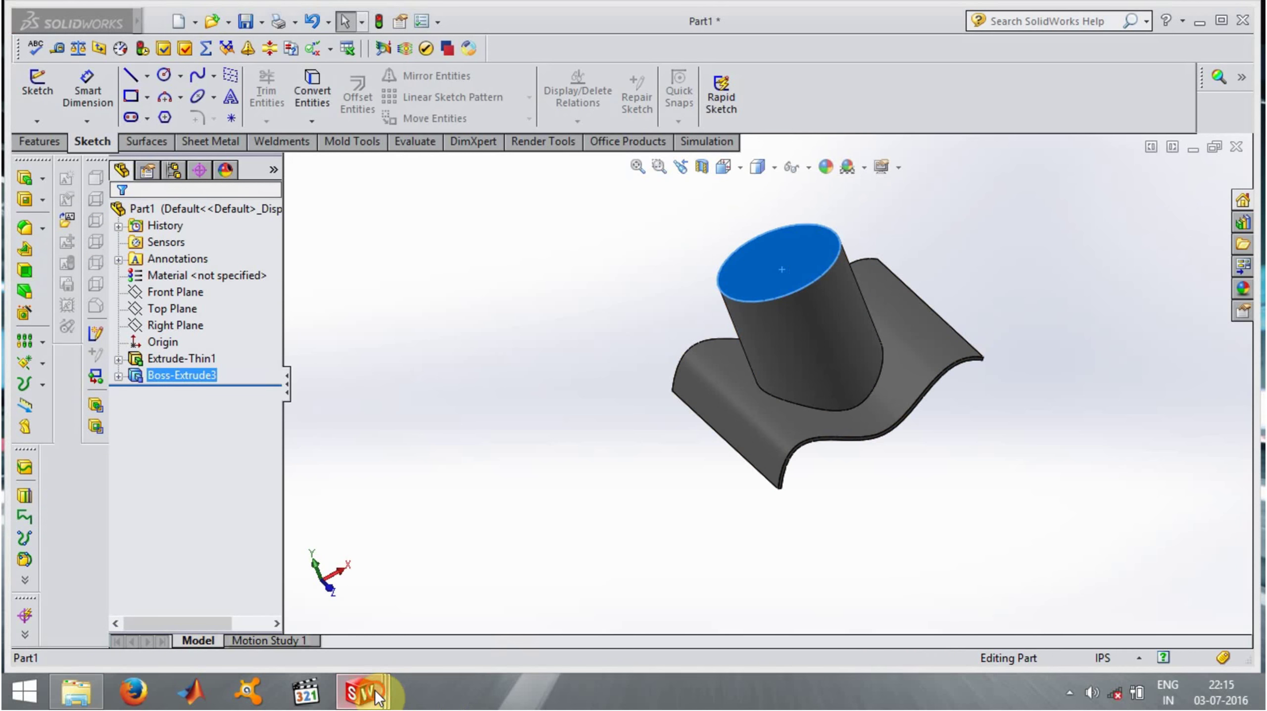
{"action": "mouse_move", "coordinate": [359, 691]}
{"action": "left_click", "coordinate": [478, 596]}
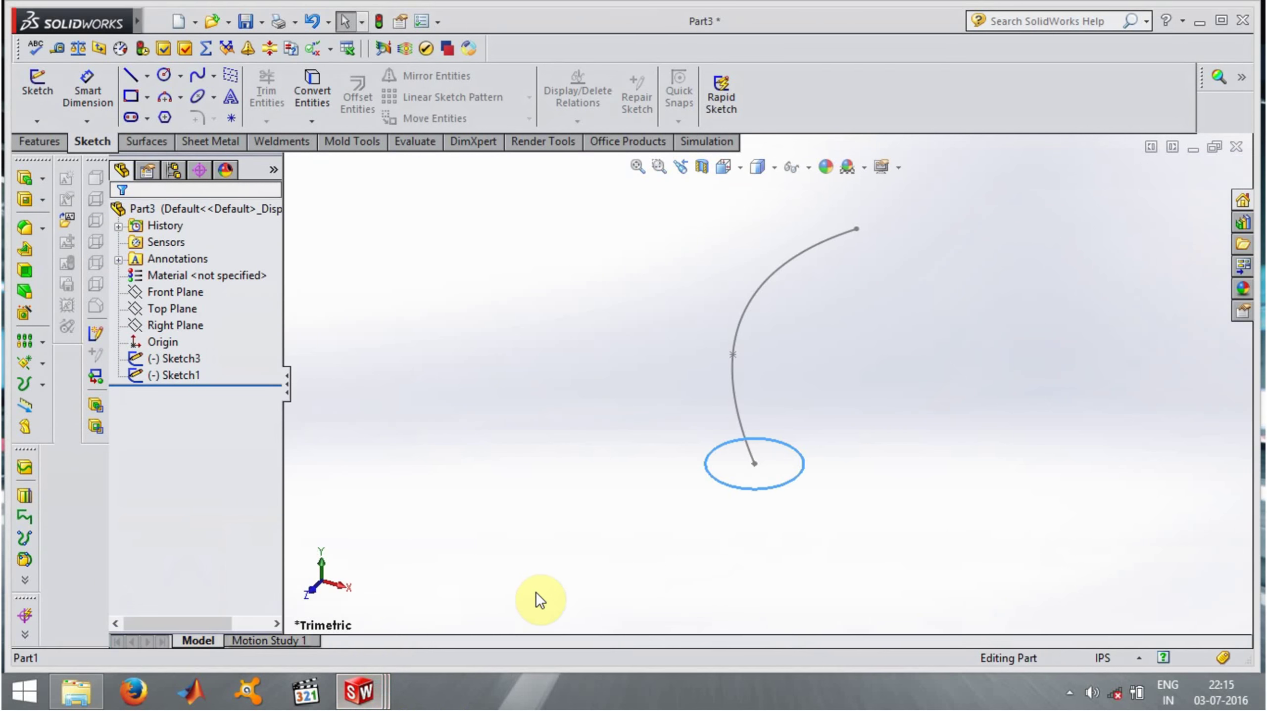
{"action": "mouse_move", "coordinate": [359, 692]}
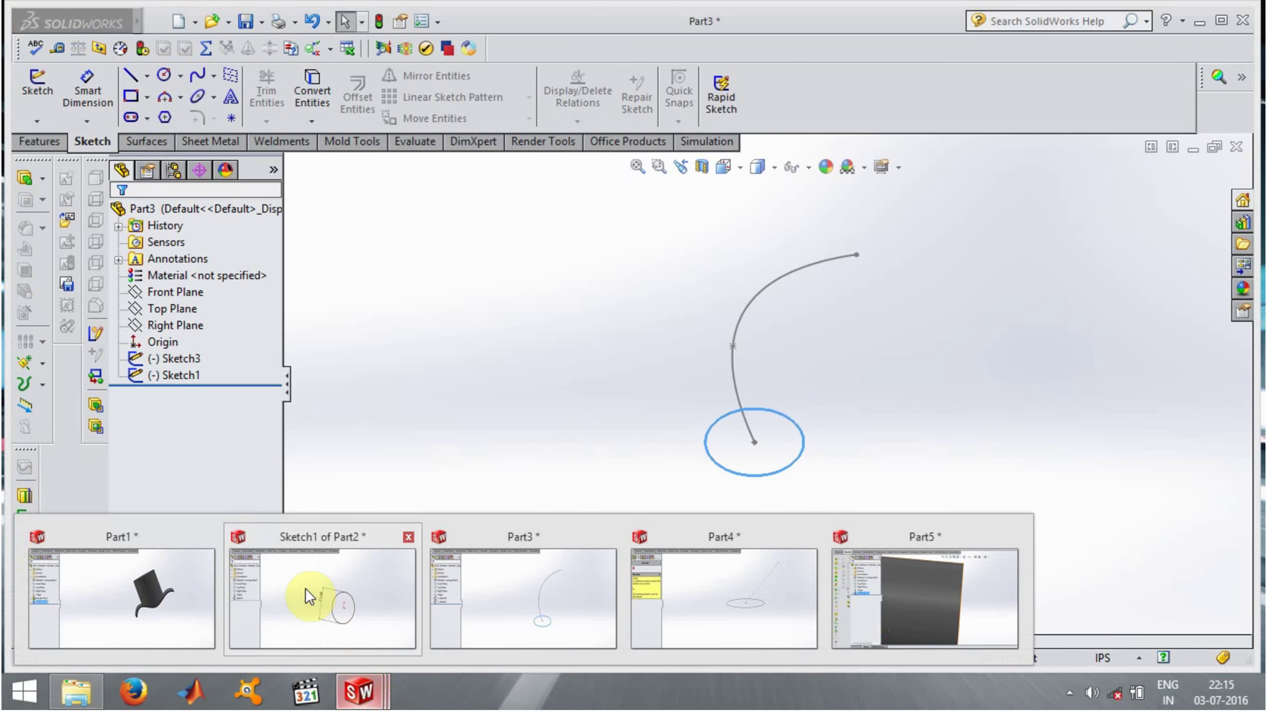
{"action": "left_click", "coordinate": [322, 595]}
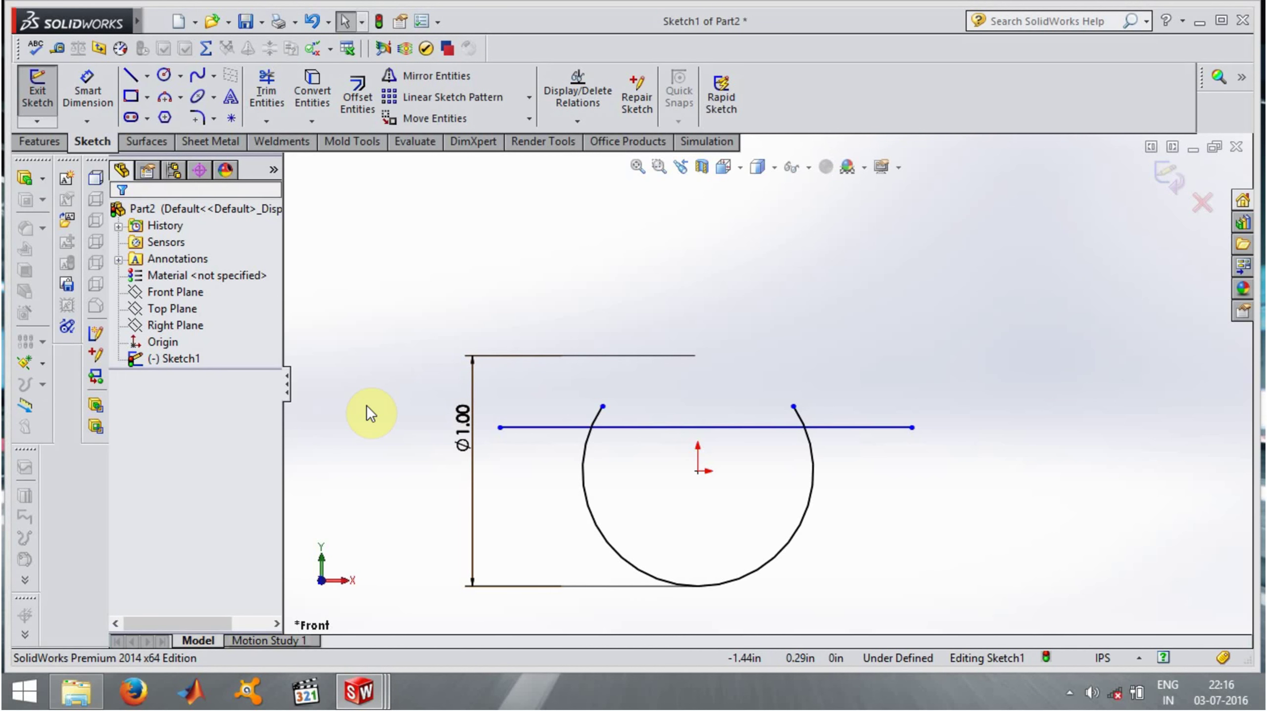
Start an extruded boss from the arc-and-line sketch and choose the region enclosed by the arc and line as its selected contour
{"action": "left_click", "coordinate": [25, 178]}
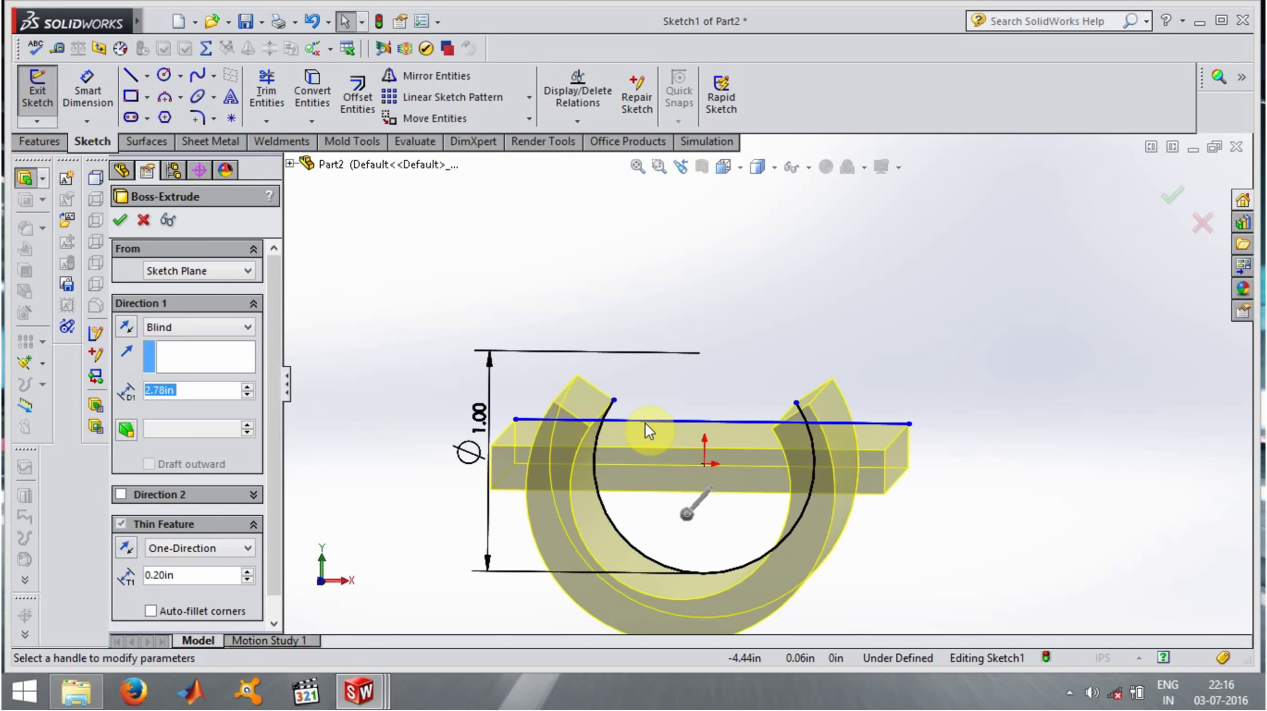
{"action": "mouse_move", "coordinate": [646, 429]}
{"action": "middle_mouse_down"}
{"action": "mouse_move", "coordinate": [800, 498]}
{"action": "mouse_move", "coordinate": [812, 359]}
{"action": "mouse_move", "coordinate": [710, 367]}
{"action": "mouse_move", "coordinate": [719, 395]}
{"action": "mouse_move", "coordinate": [713, 382]}
{"action": "mouse_move", "coordinate": [649, 433]}
{"action": "middle_mouse_up"}
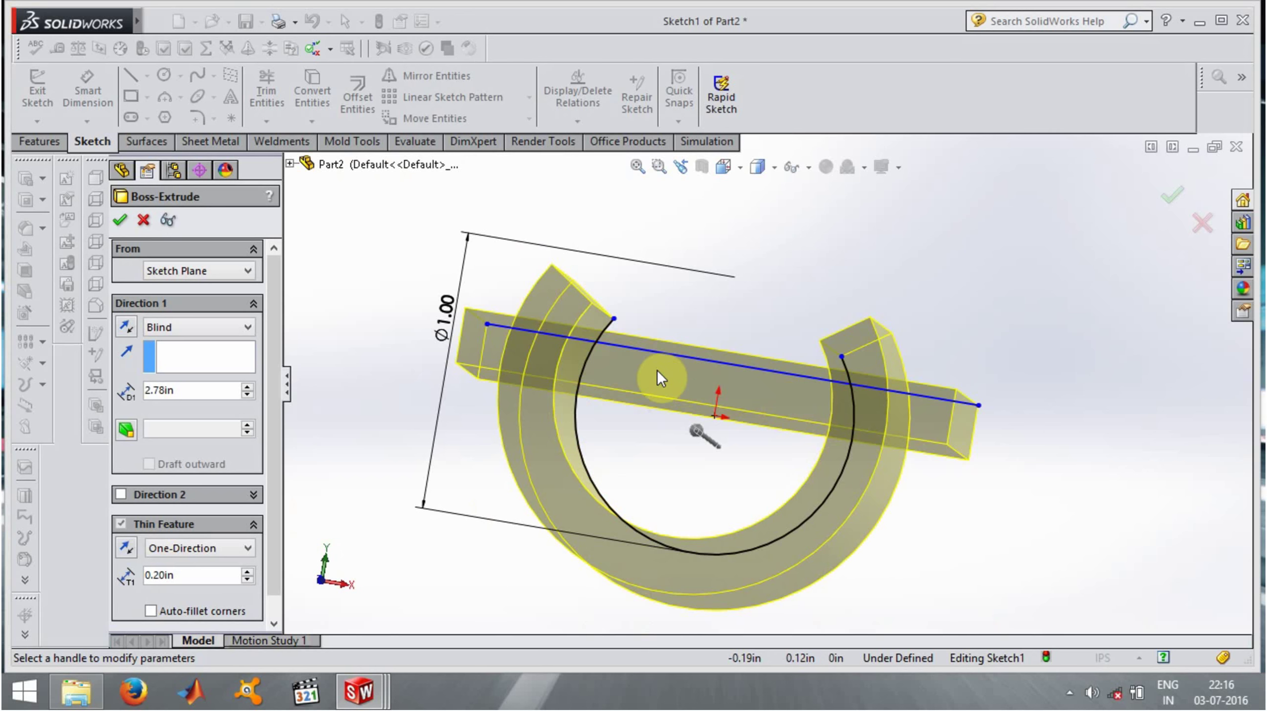
{"action": "middle_click_drag", "start_coordinate": [707, 388], "coordinate": [678, 399]}
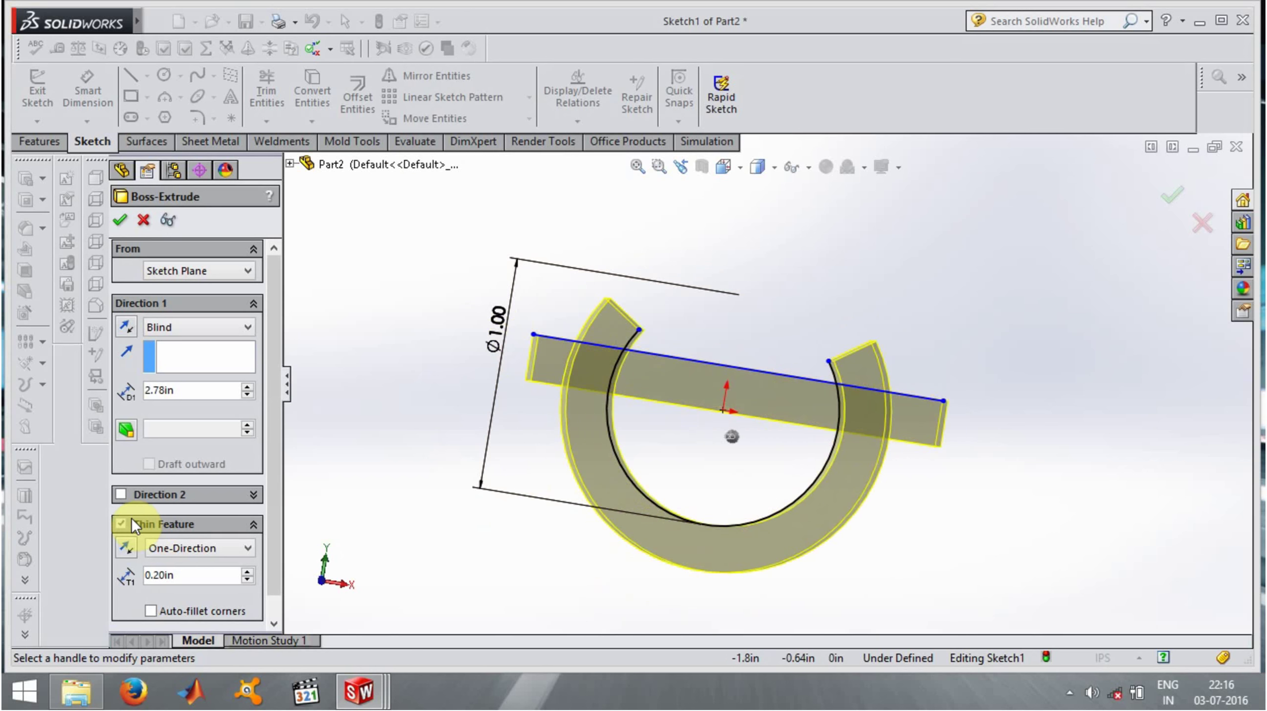
{"action": "left_click_drag", "start_coordinate": [277, 443], "coordinate": [279, 505]}
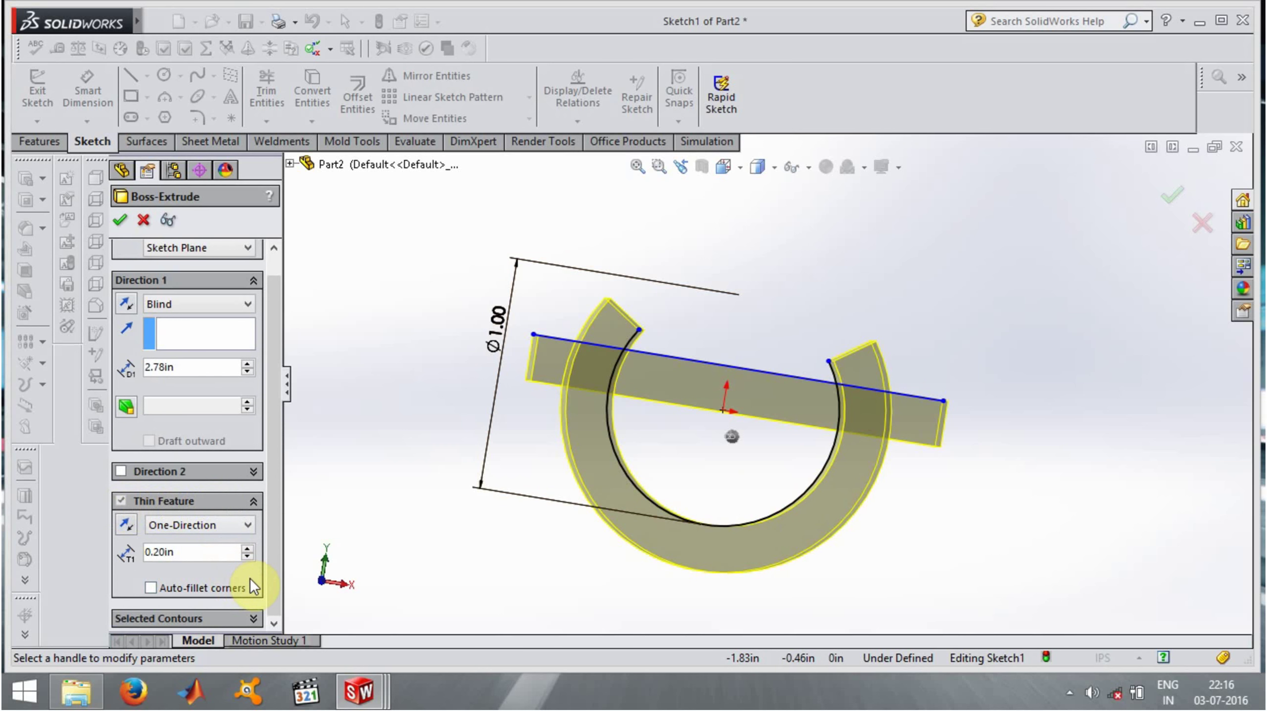
{"action": "left_click", "coordinate": [208, 619]}
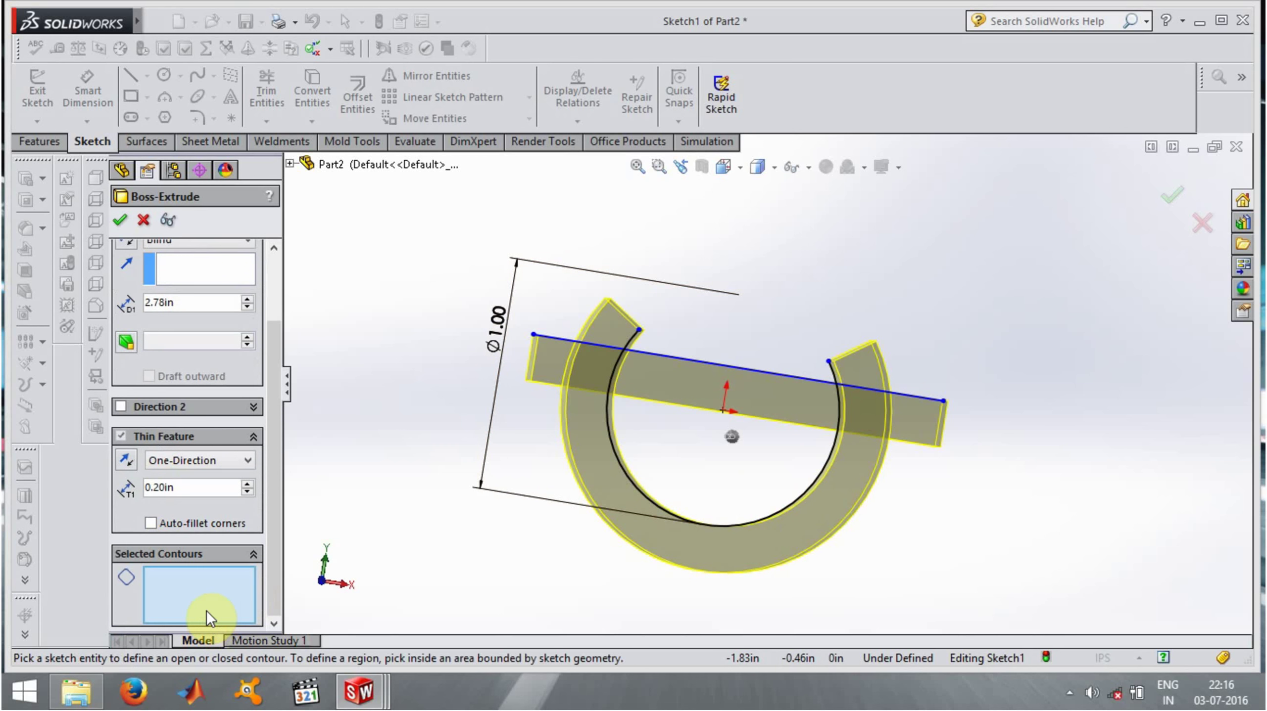
{"action": "left_click", "coordinate": [700, 459]}
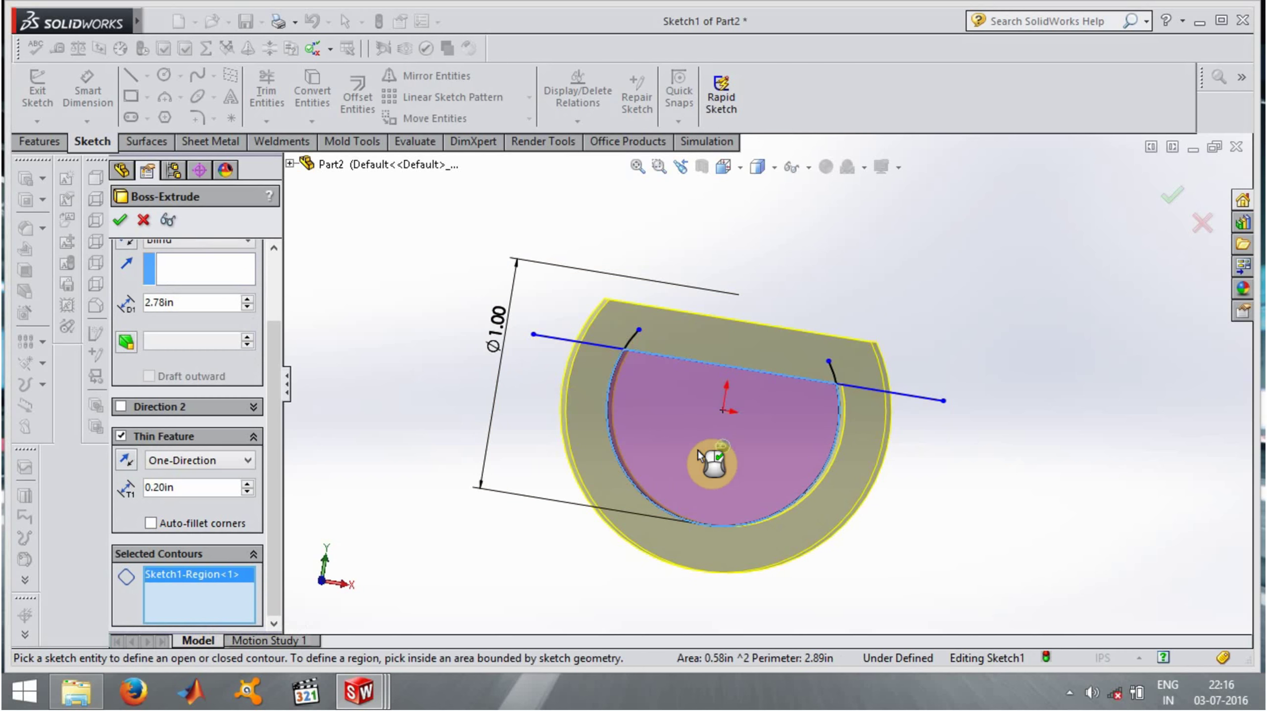
{"action": "mouse_move", "coordinate": [656, 460]}
{"action": "middle_mouse_down"}
{"action": "mouse_move", "coordinate": [727, 483]}
{"action": "mouse_move", "coordinate": [647, 460]}
{"action": "mouse_move", "coordinate": [625, 438]}
{"action": "mouse_move", "coordinate": [667, 444]}
{"action": "mouse_move", "coordinate": [695, 423]}
{"action": "mouse_move", "coordinate": [656, 410]}
{"action": "mouse_move", "coordinate": [679, 438]}
{"action": "middle_mouse_up"}
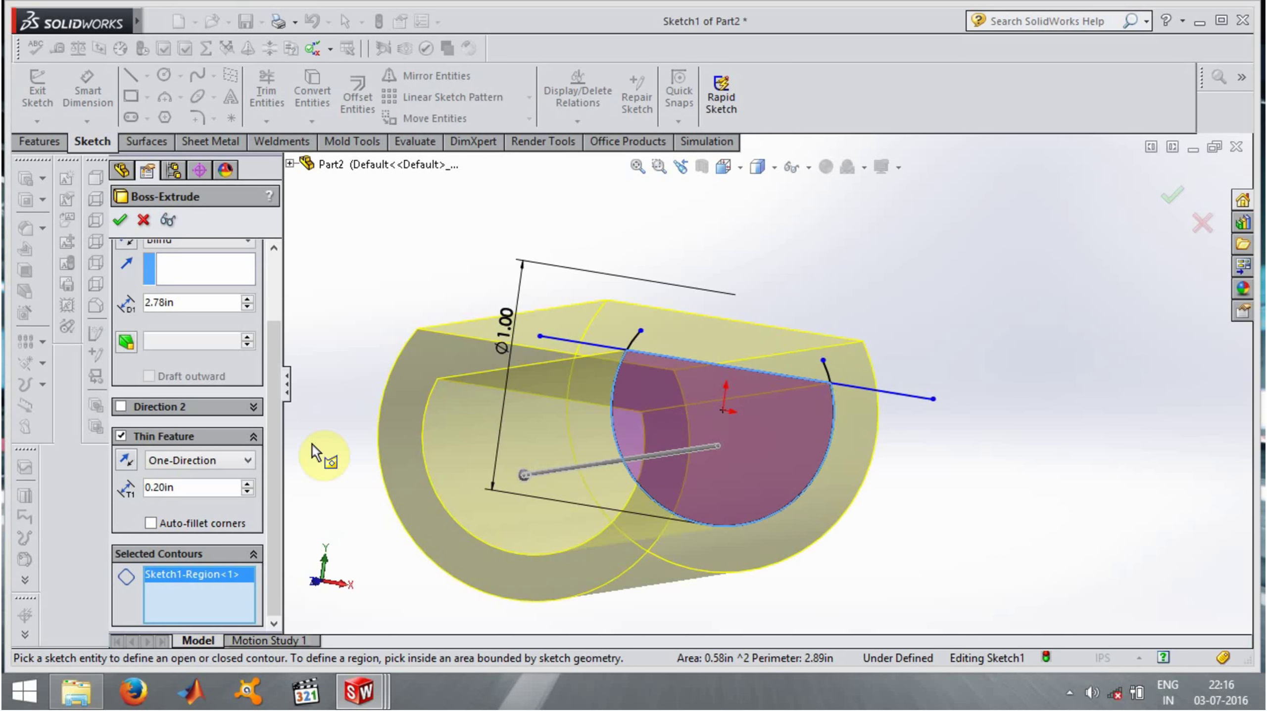
Turn off Thin Feature and complete the selected region's Blind extrusion as a solid 2.78 in deep
{"action": "left_click", "coordinate": [166, 486]}
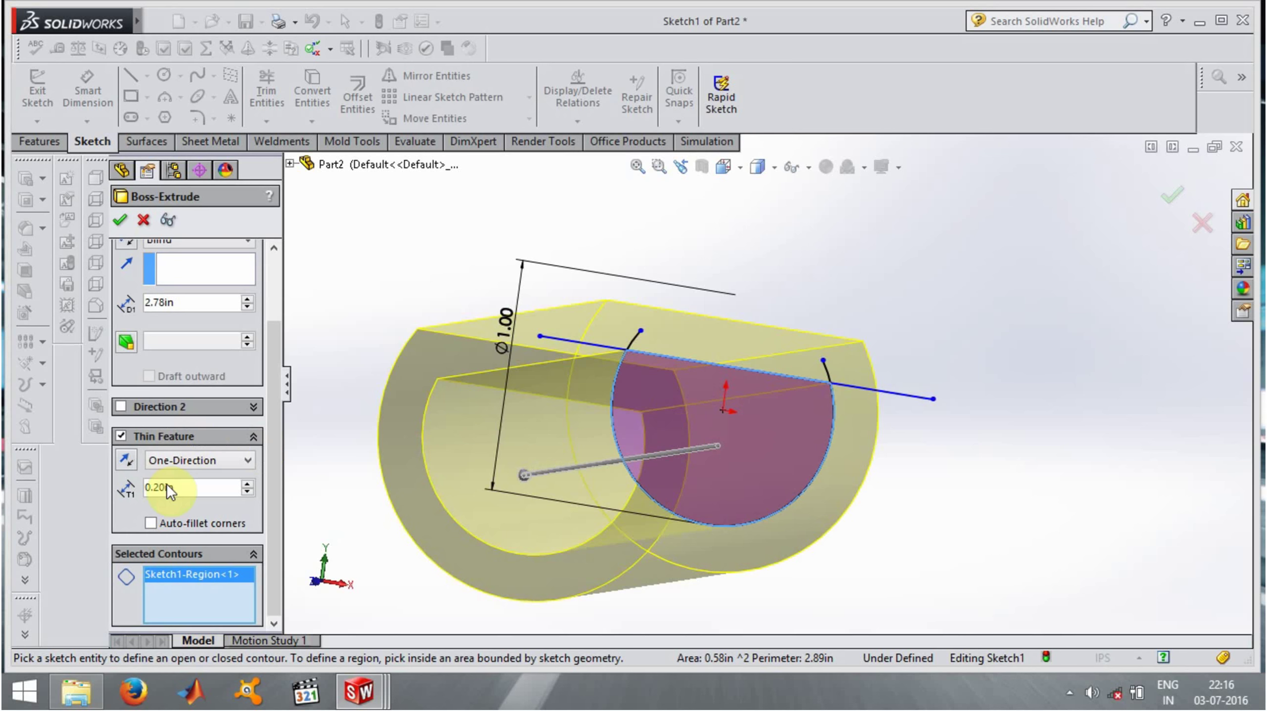
{"action": "left_click", "coordinate": [121, 437]}
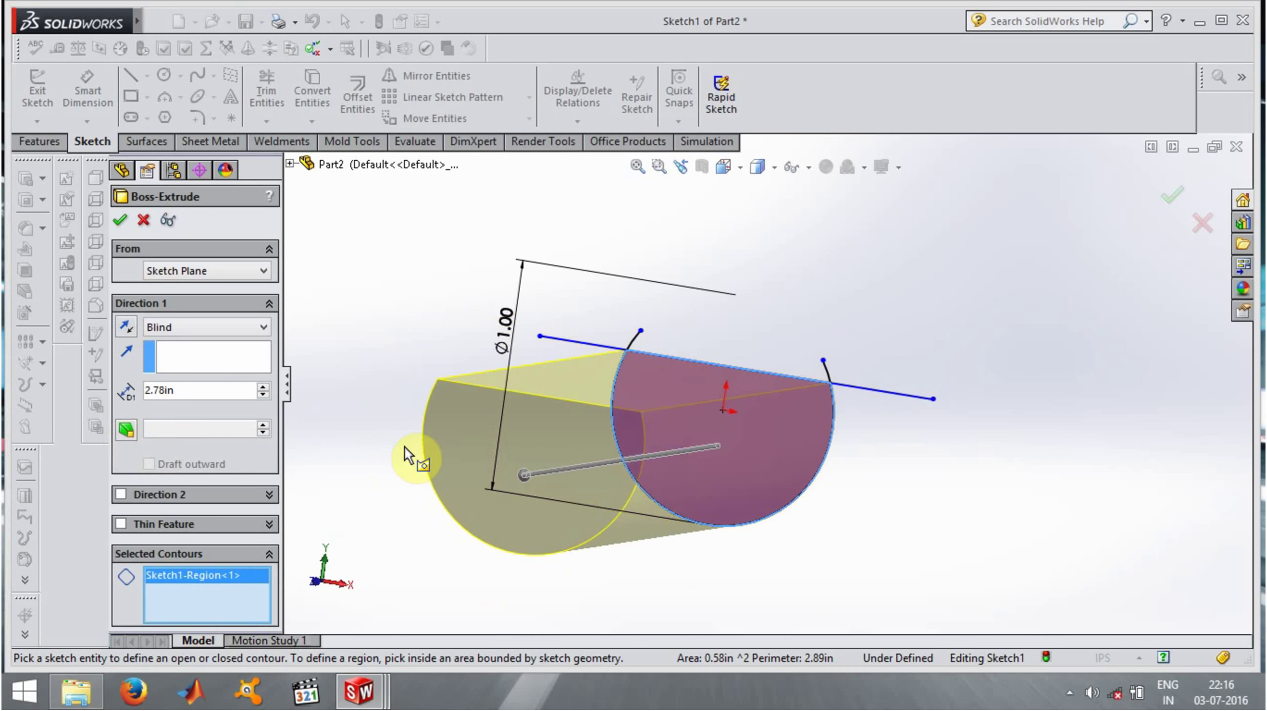
{"action": "middle_click_drag", "start_coordinate": [404, 447], "coordinate": [371, 401]}
{"action": "left_click", "coordinate": [120, 220]}
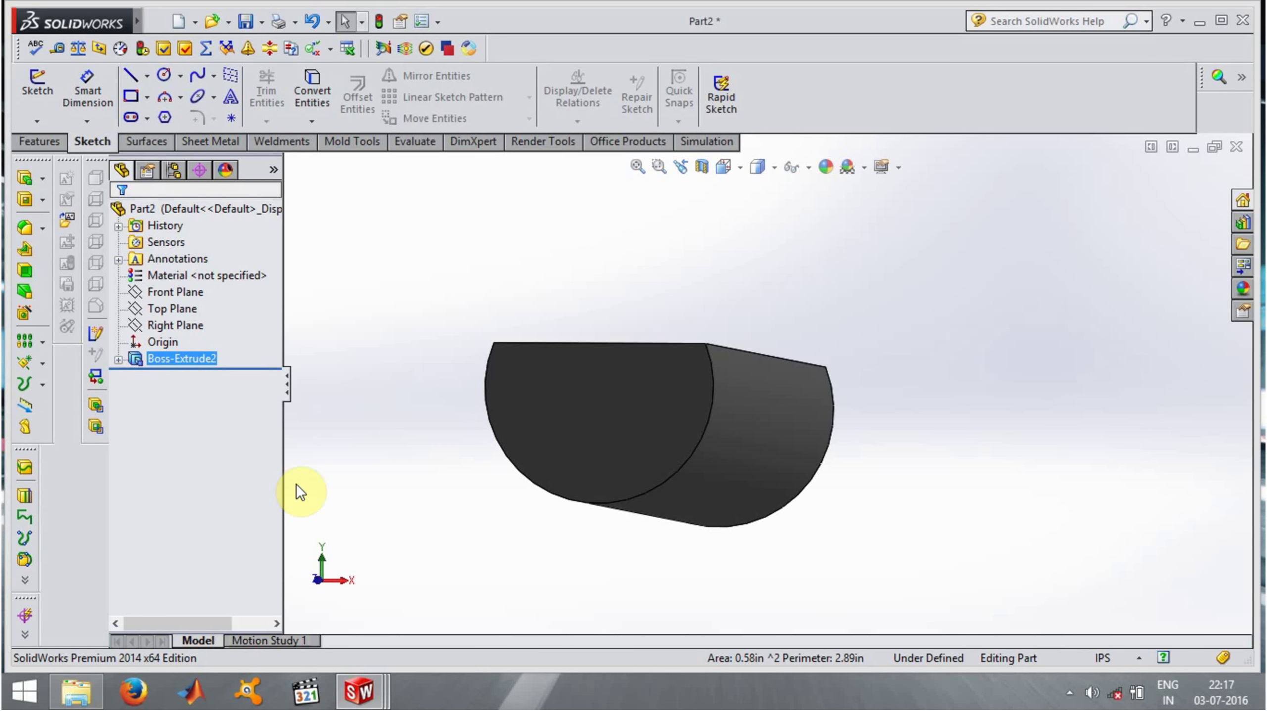
{"action": "middle_click_drag", "start_coordinate": [367, 416], "coordinate": [487, 411]}
Switch to the open Part3 document containing the circle and the curved path sketches
{"action": "mouse_move", "coordinate": [359, 692]}
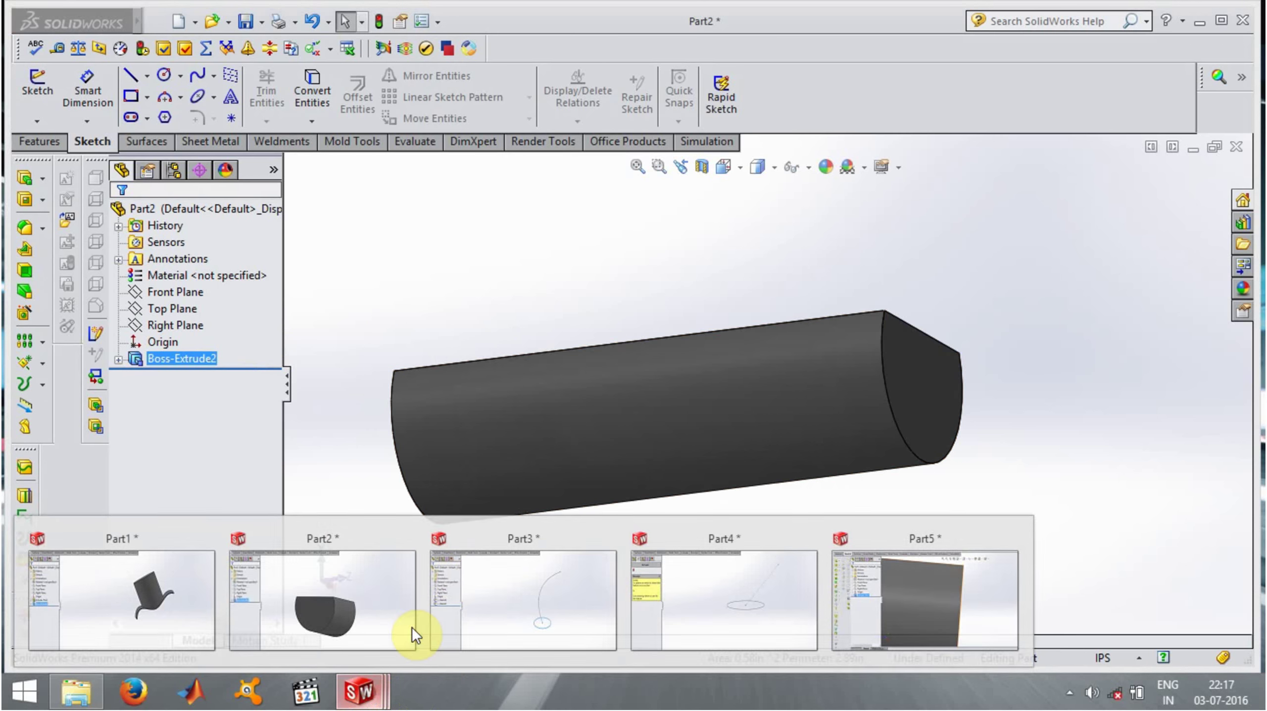
{"action": "left_click", "coordinate": [551, 596]}
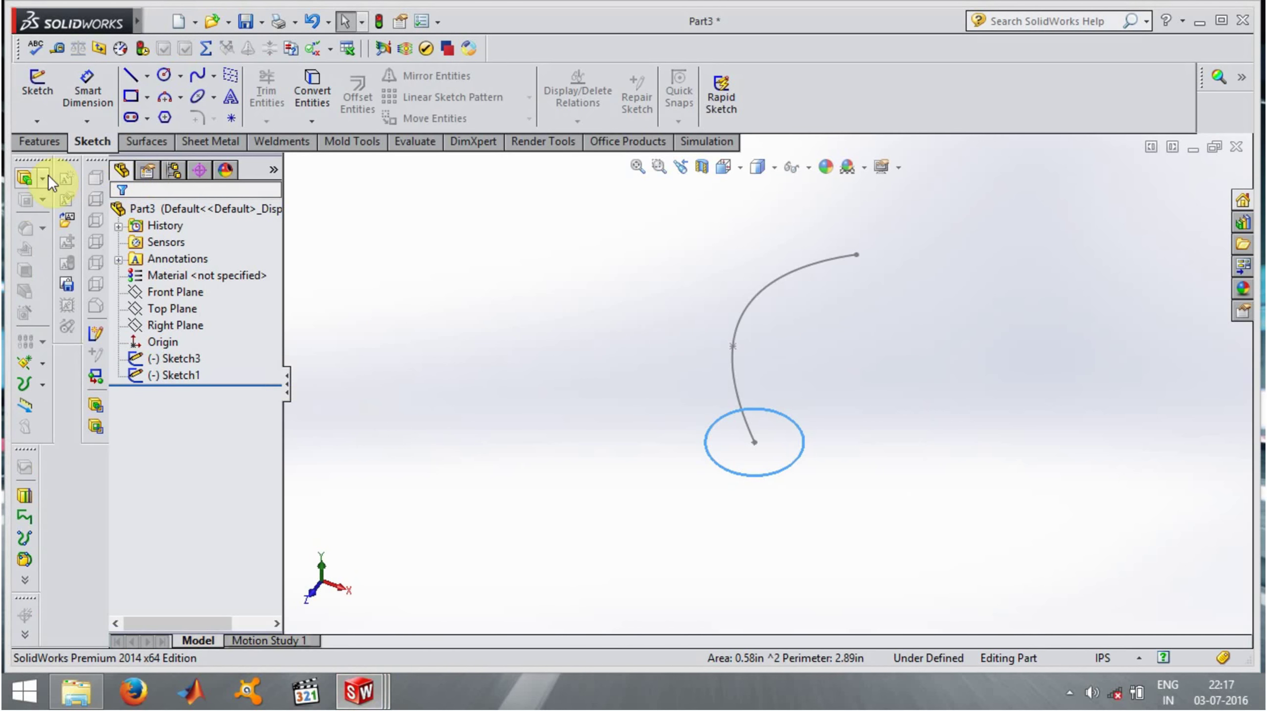